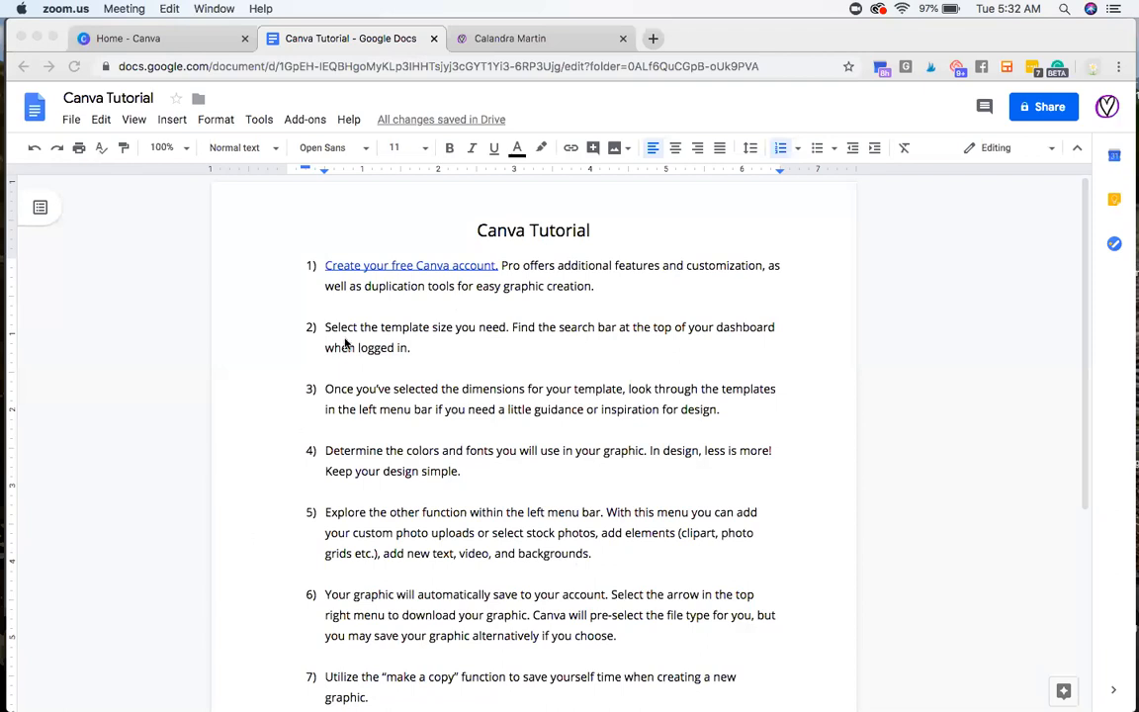
Step: Review the first instruction in the Canva Tutorial document, covering the free account and the Pro features
click(408, 269)
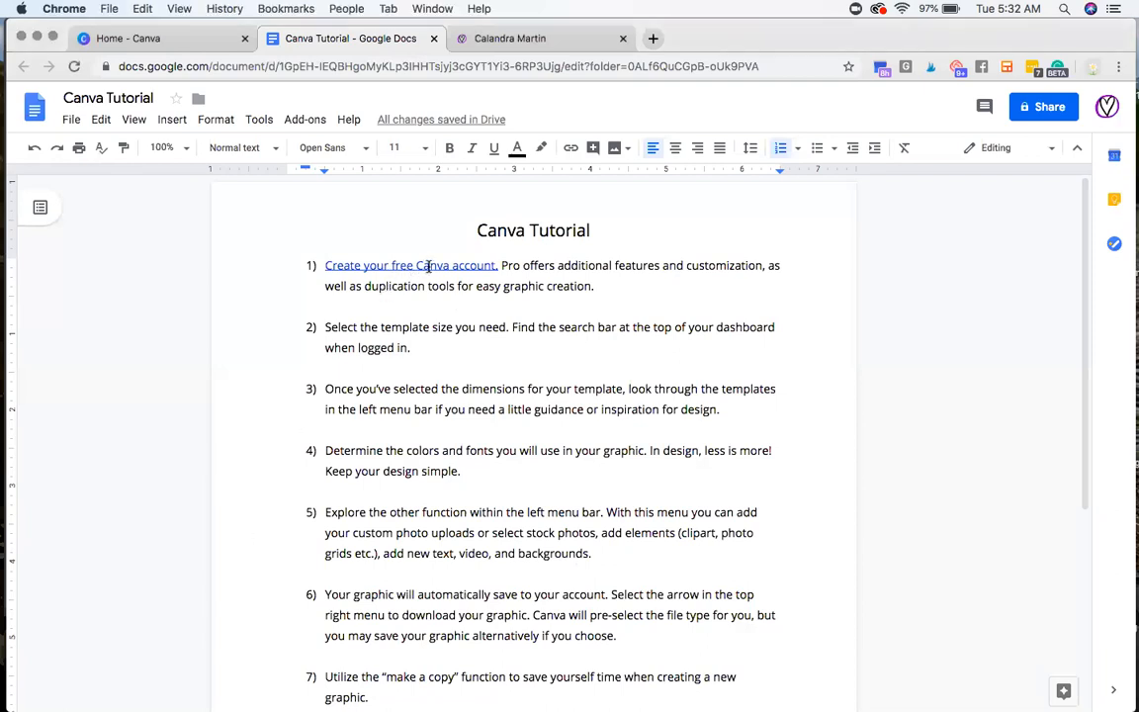
click(606, 283)
double_click(504, 265)
click(616, 291)
triple_click(369, 285)
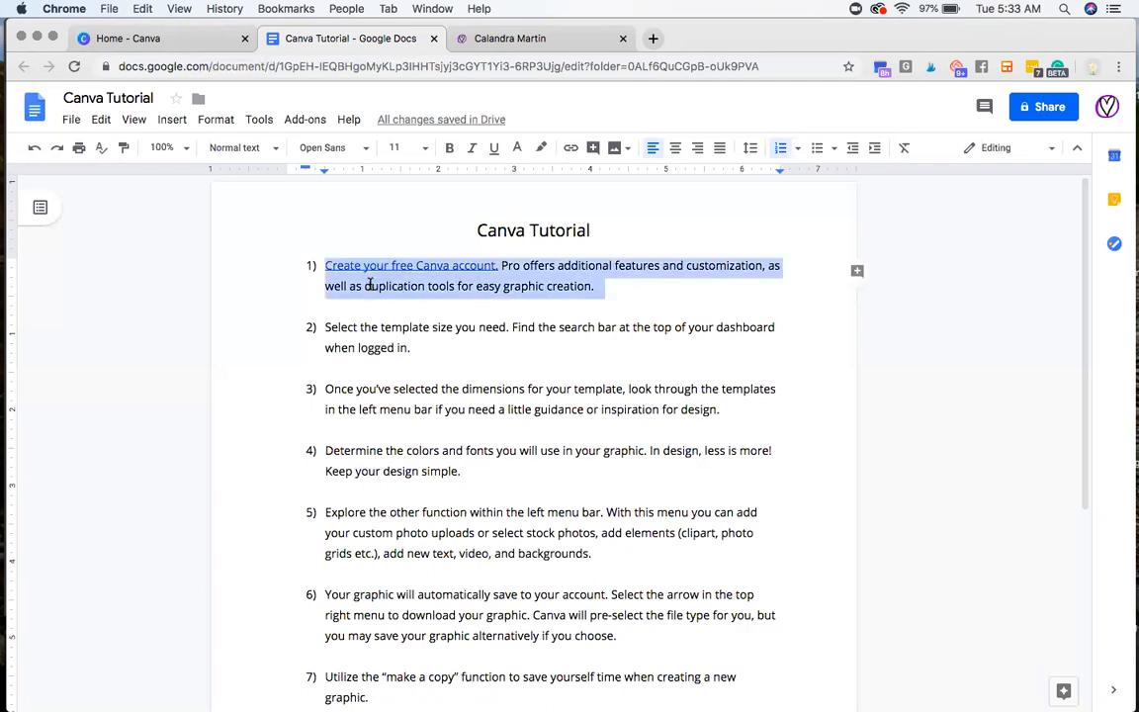
click(617, 292)
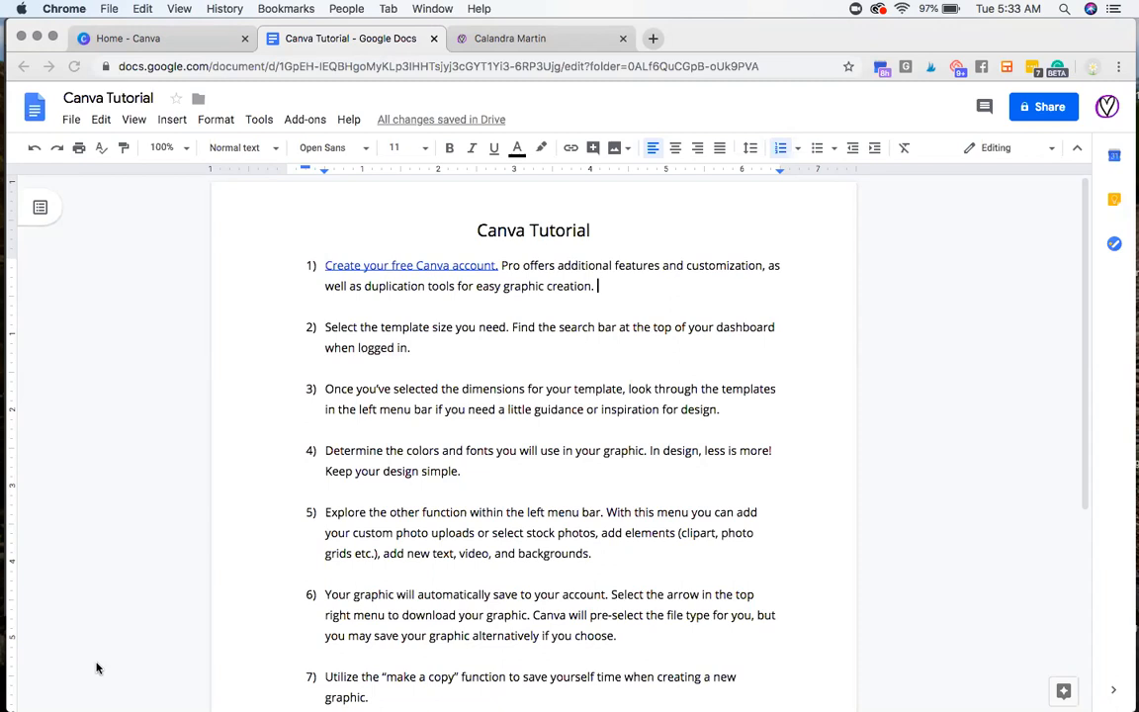
Step: Switch to the Canva home page and look over the dashboard and its search suggestions
click(178, 42)
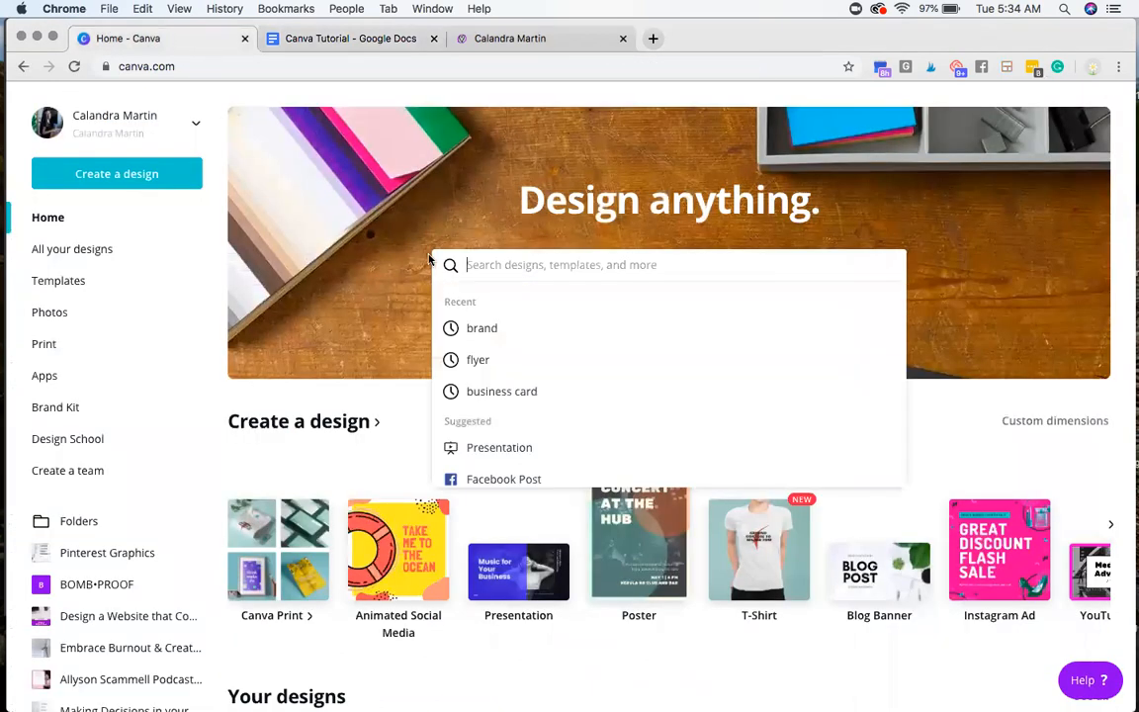
click(388, 420)
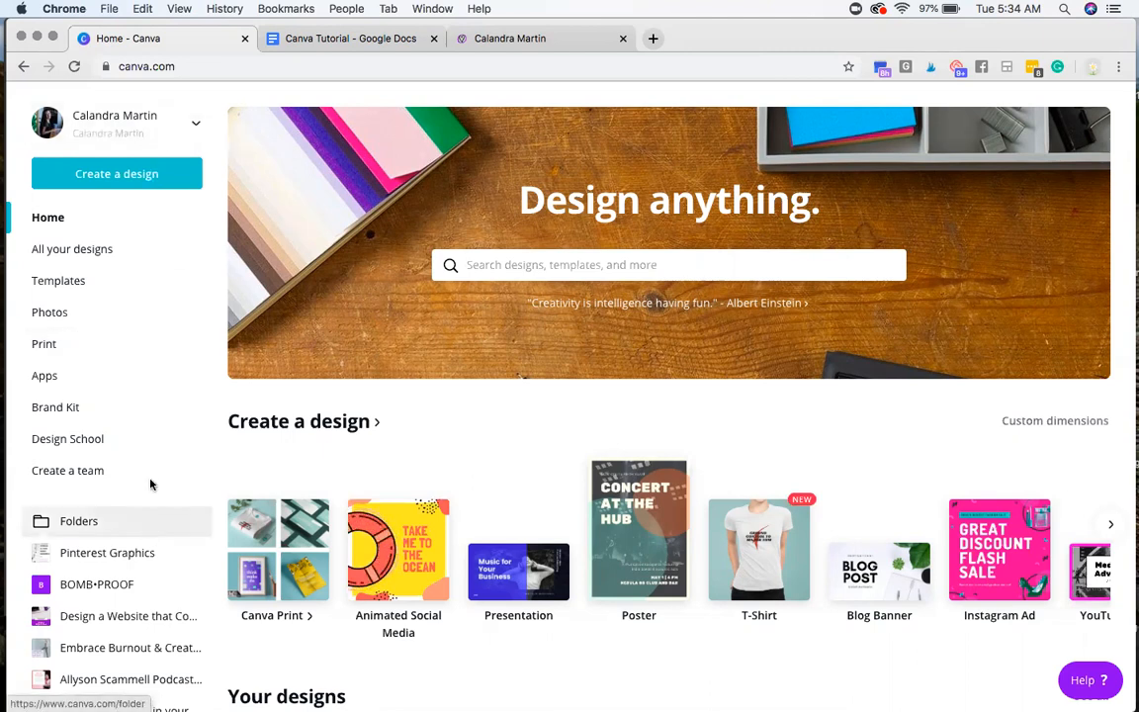
scroll(128, 317, down, 1)
scroll(128, 317, up, 1)
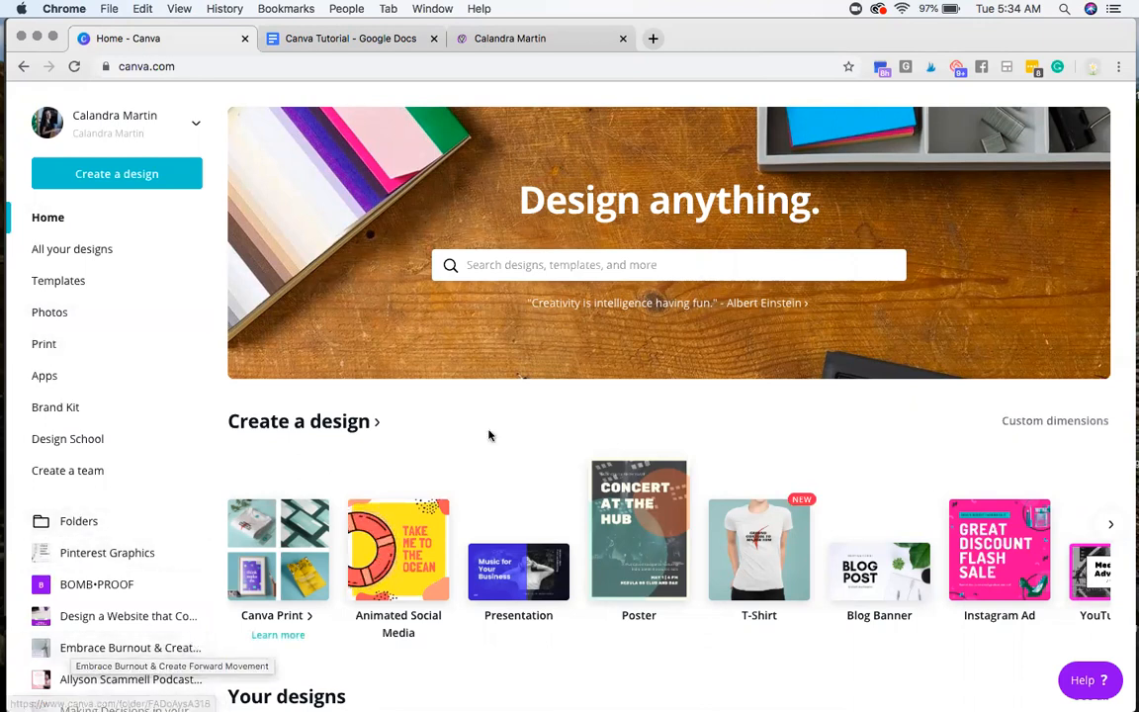
click(571, 264)
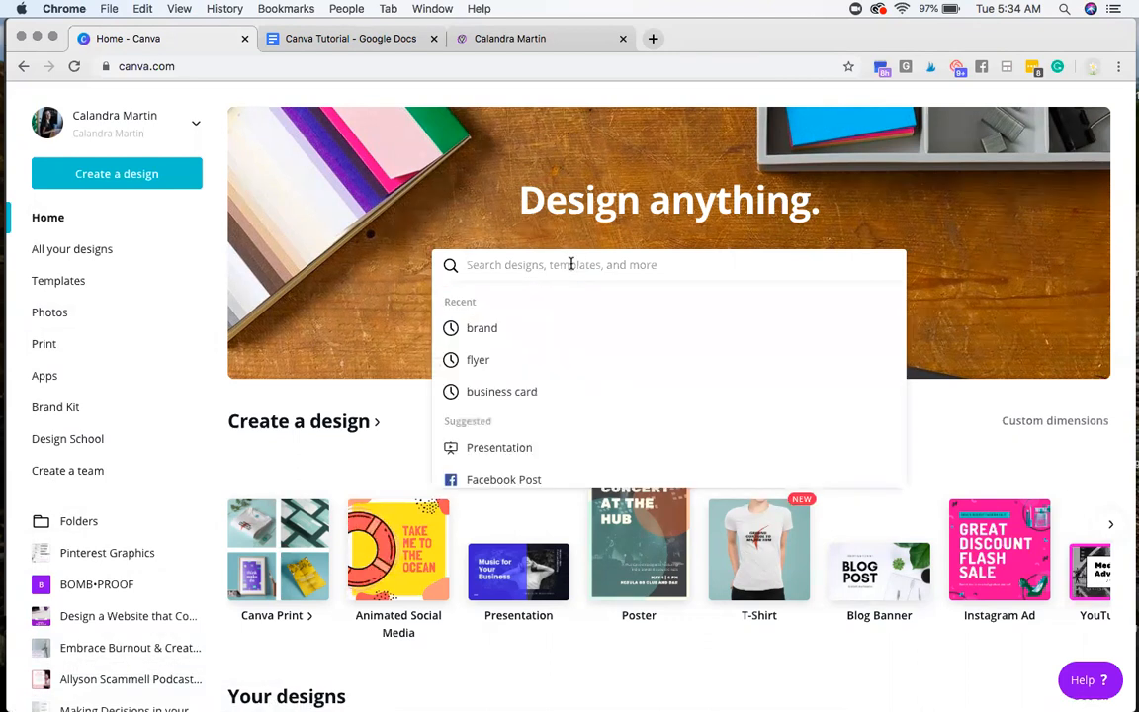
click(405, 404)
Step: Browse the design types offered under Create a design, up to the Resume and Book Cover formats
scroll(440, 495, down, 2)
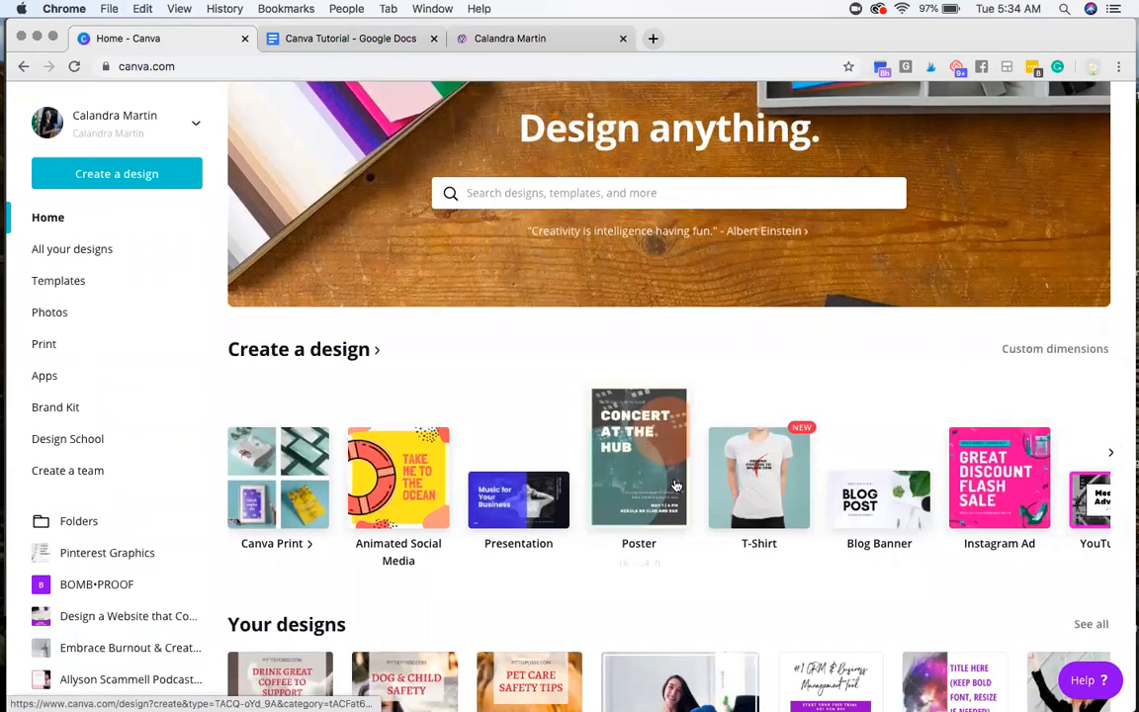
click(1113, 454)
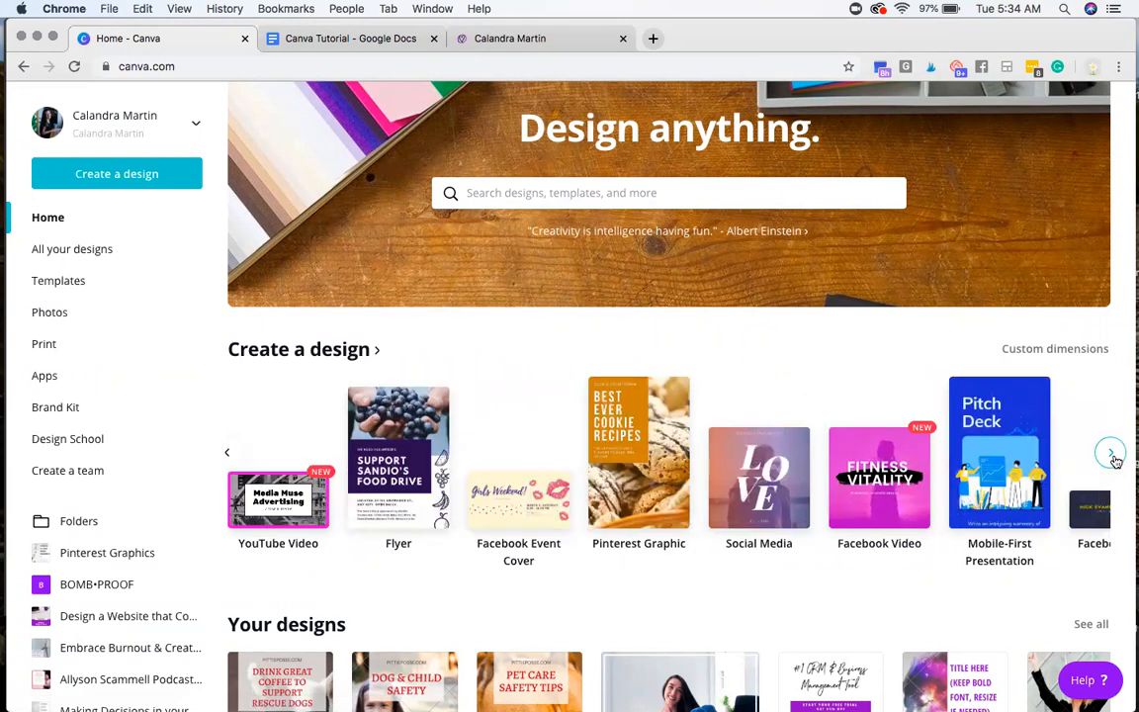
click(1112, 455)
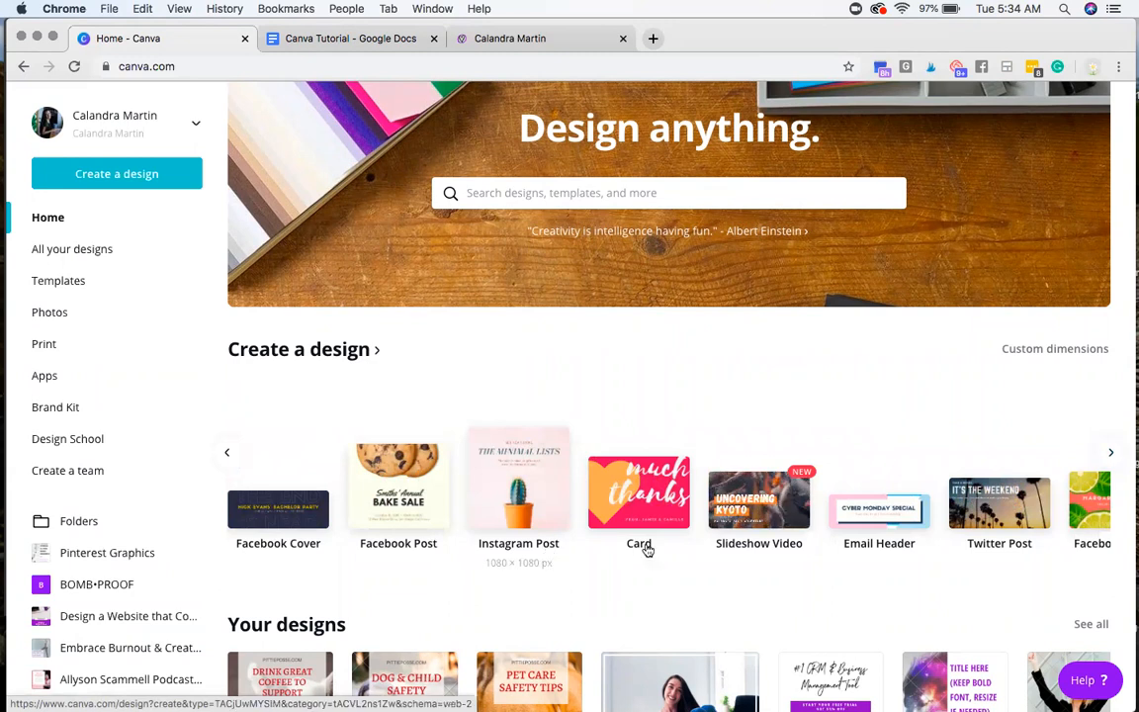
click(1114, 453)
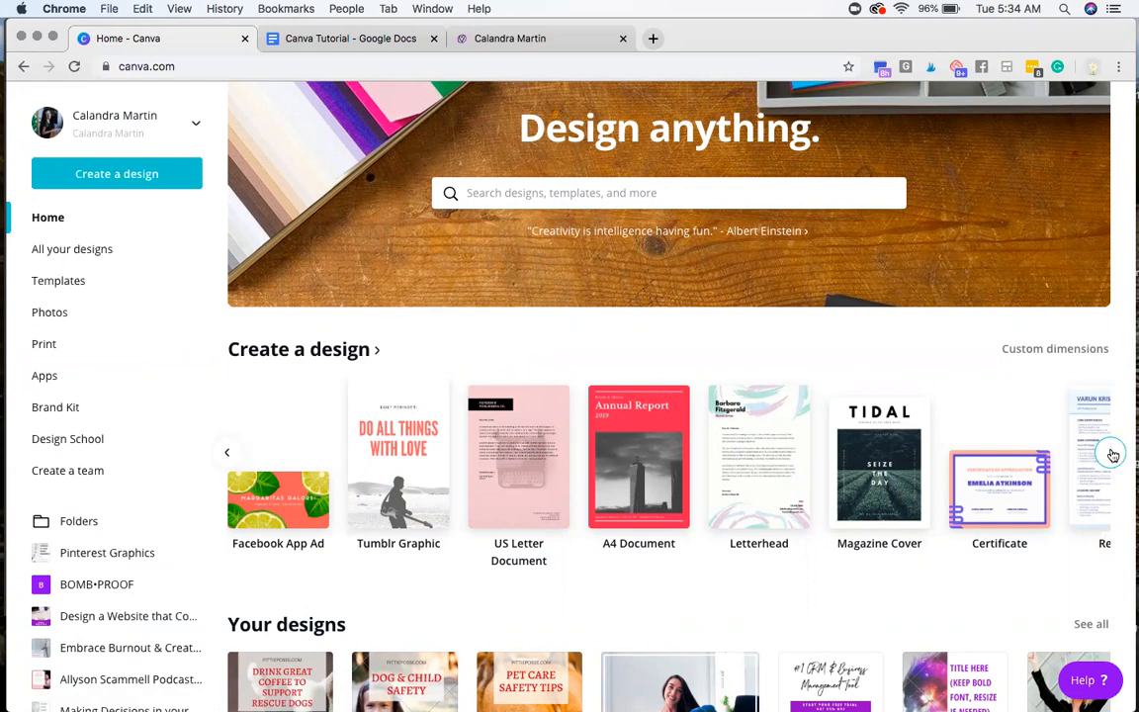
click(1113, 453)
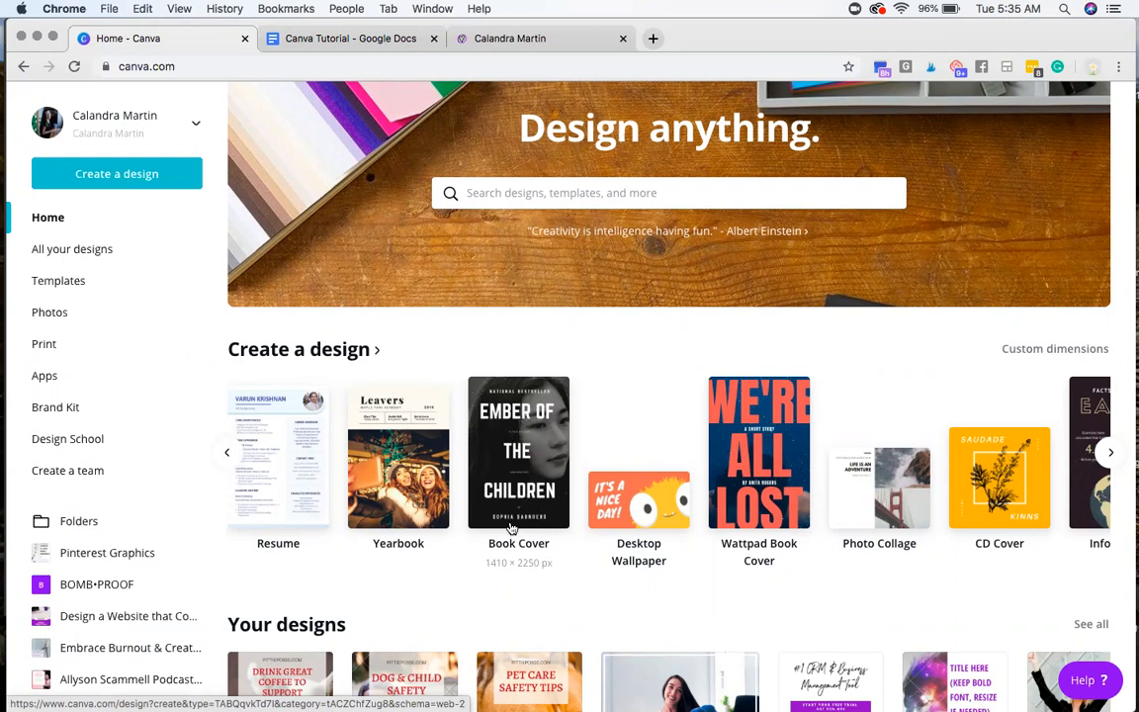
Step: Examine the home page's existing designs and template categories, such as Social Media, Infographics, Logos, Flyers and Facebook Covers
scroll(511, 527, down, 3)
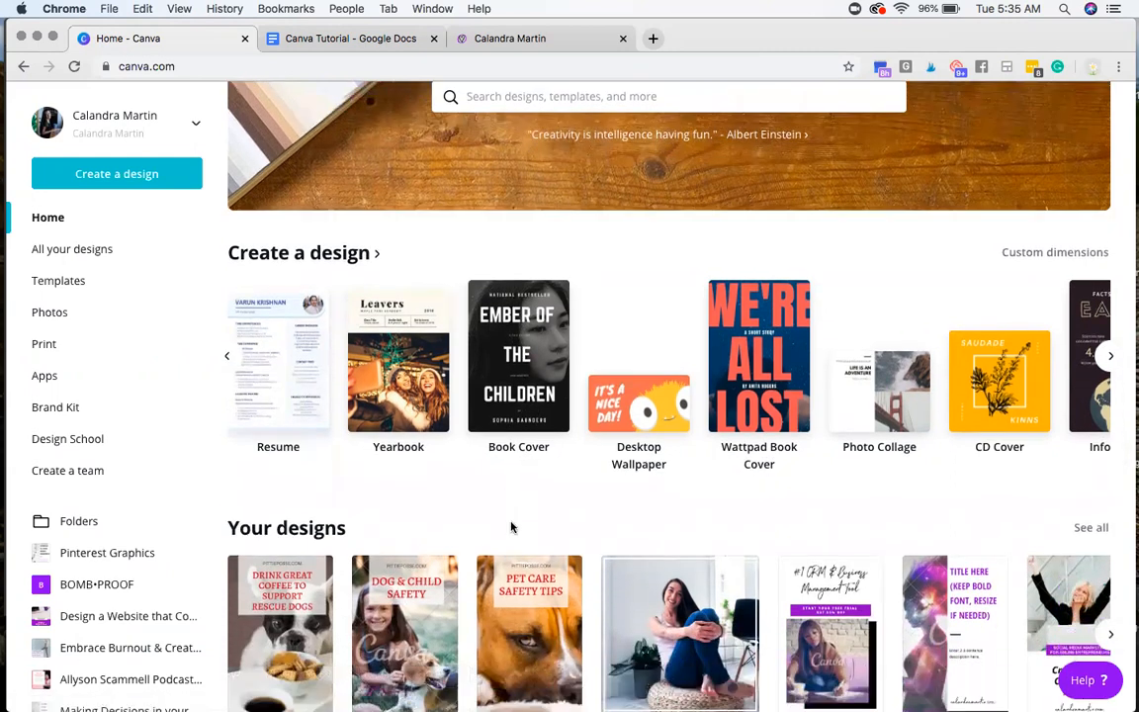
scroll(554, 438, down, 2)
scroll(554, 439, up, 3)
scroll(552, 437, down, 5)
scroll(552, 438, down, 10)
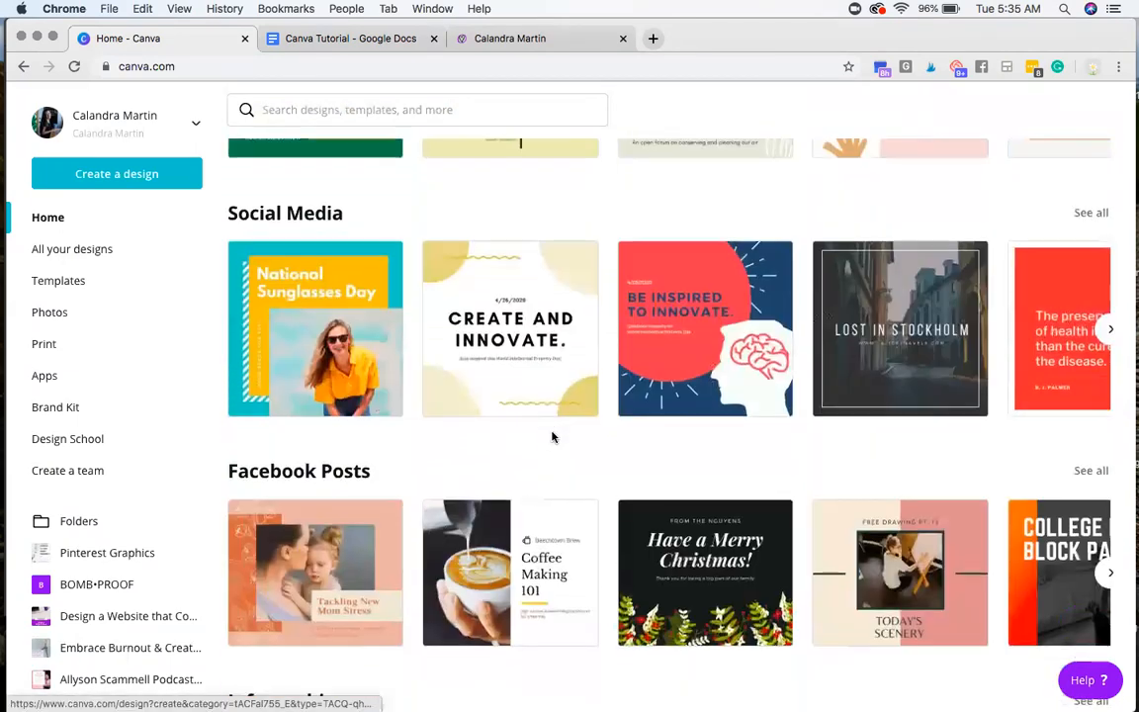
scroll(552, 437, down, 4)
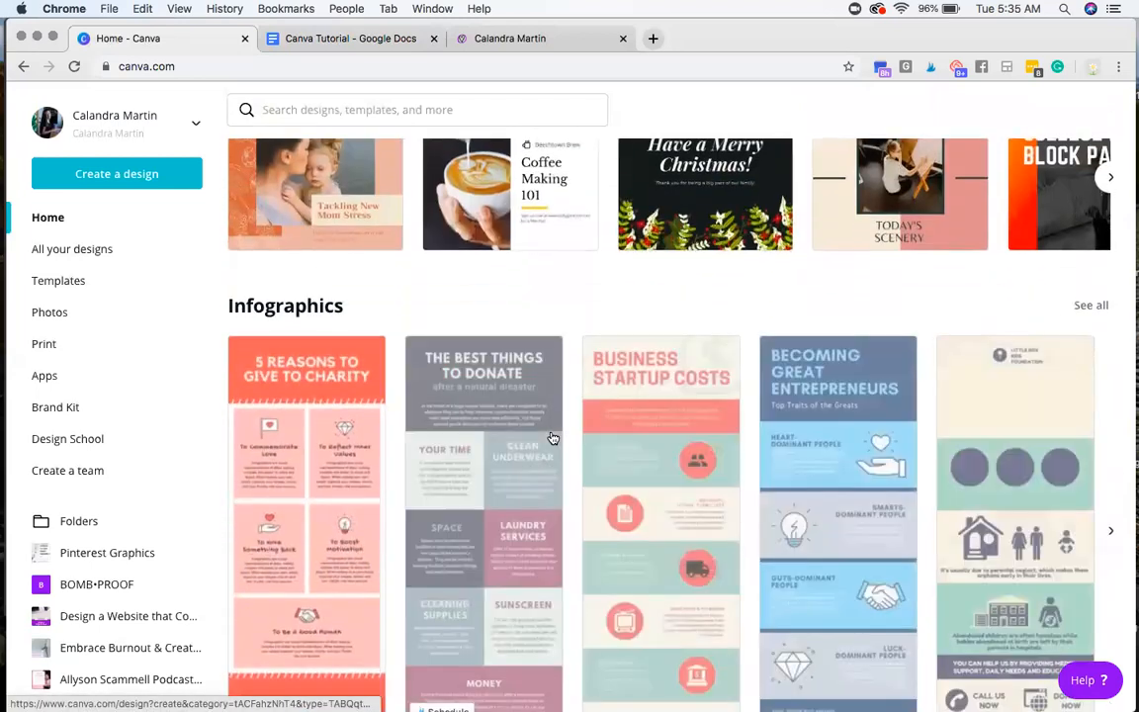
scroll(567, 473, down, 7)
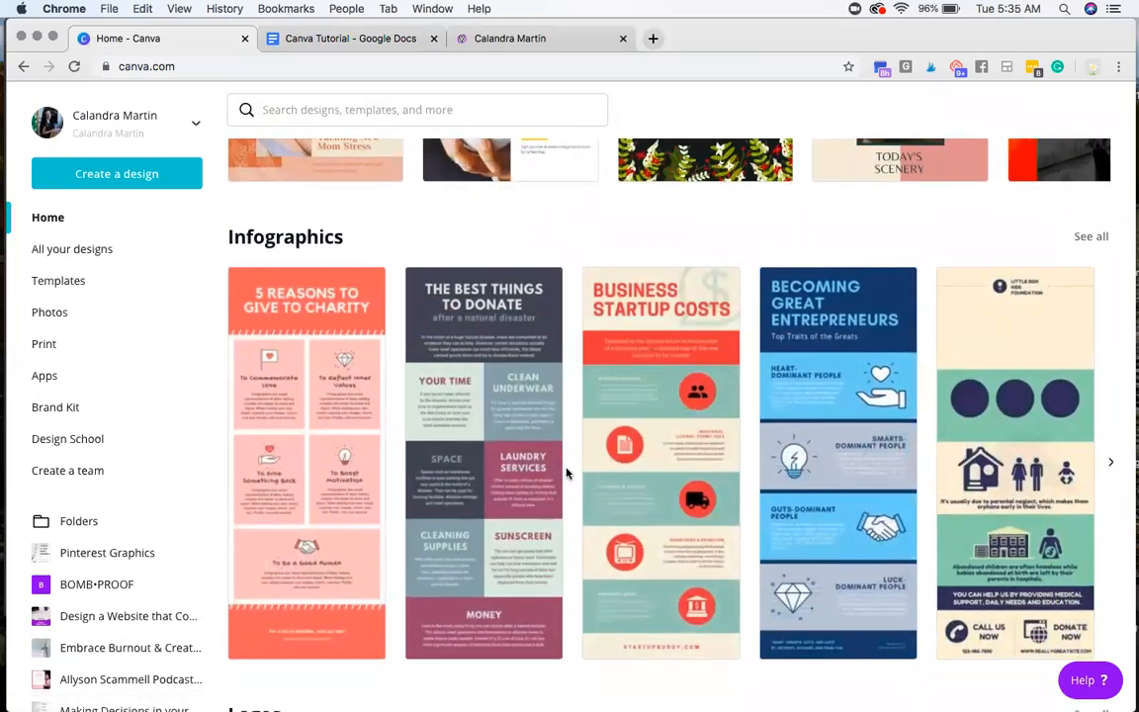
scroll(567, 473, down, 3)
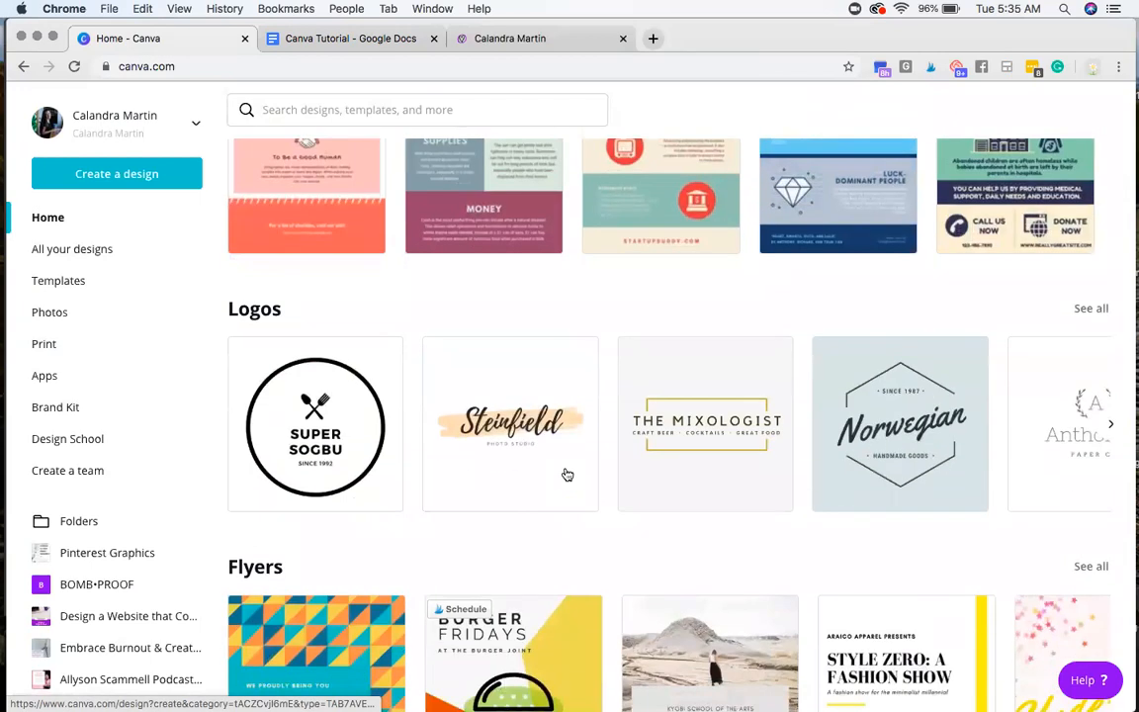
scroll(566, 475, down, 9)
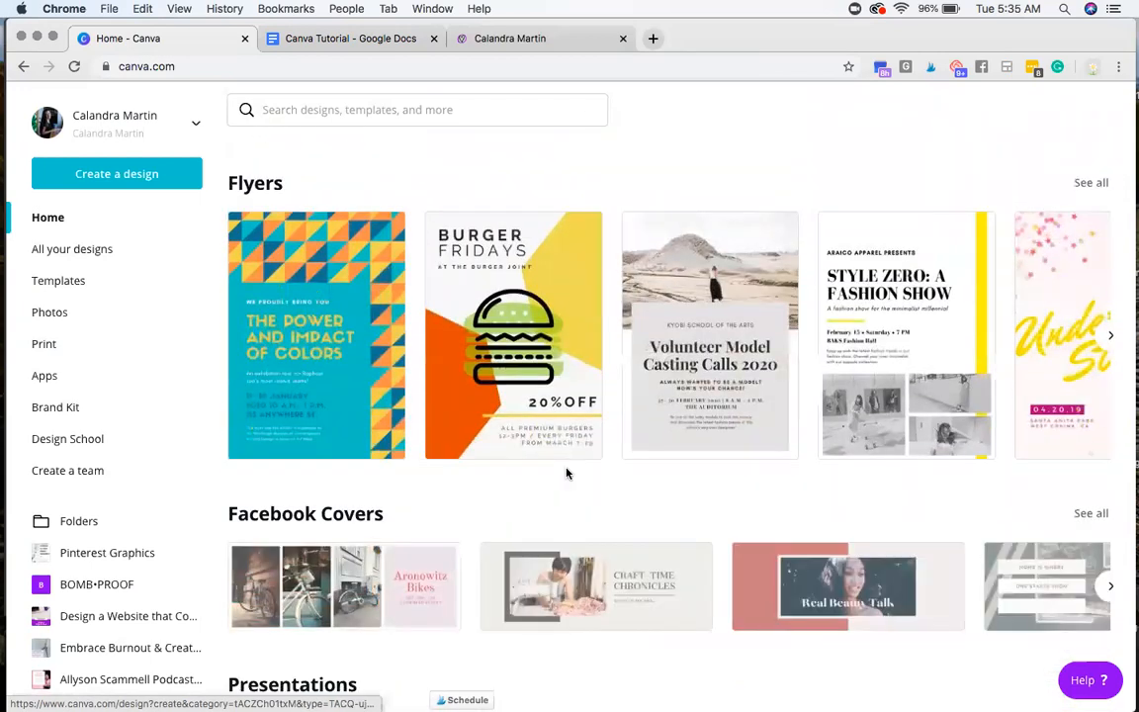
scroll(566, 473, down, 2)
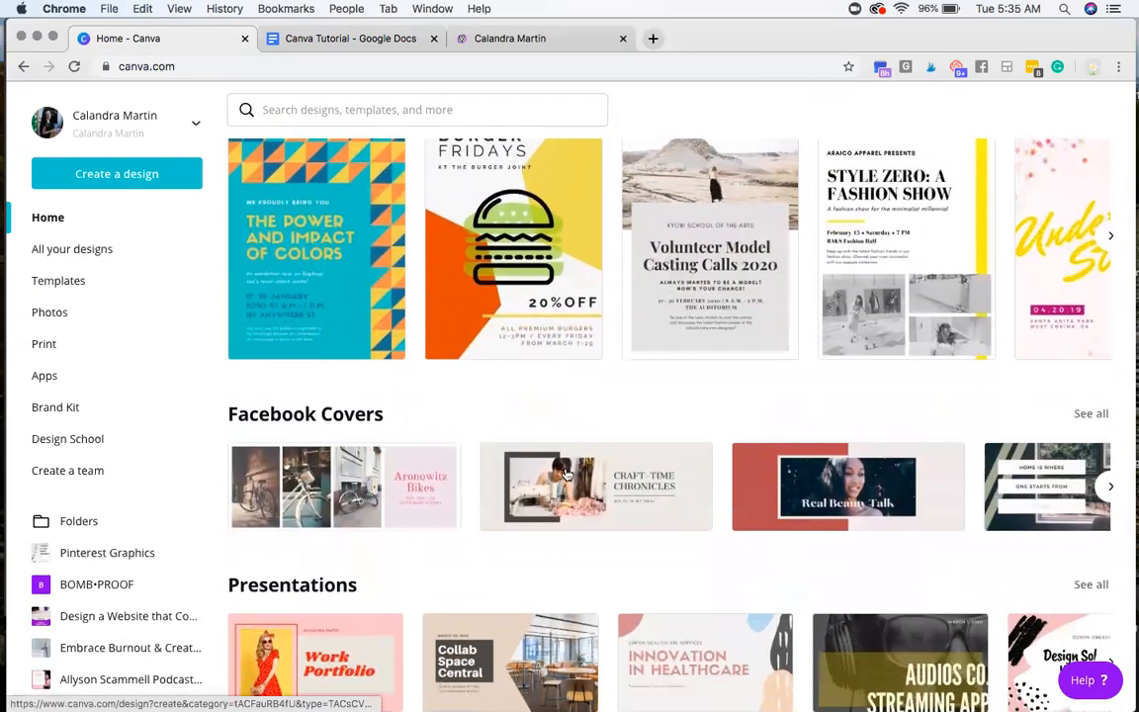
scroll(567, 475, up, 2)
scroll(568, 475, up, 20)
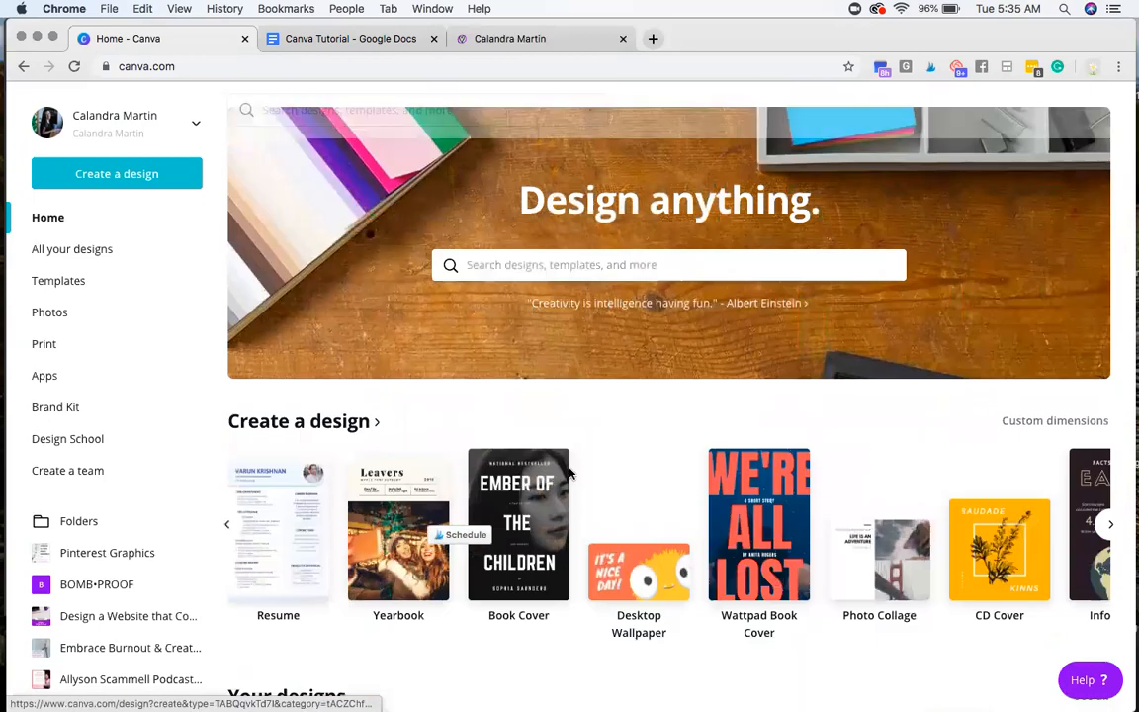
Step: Switch to the Canva Tutorial document and review the second instruction, about selecting a template size with the search bar
click(340, 40)
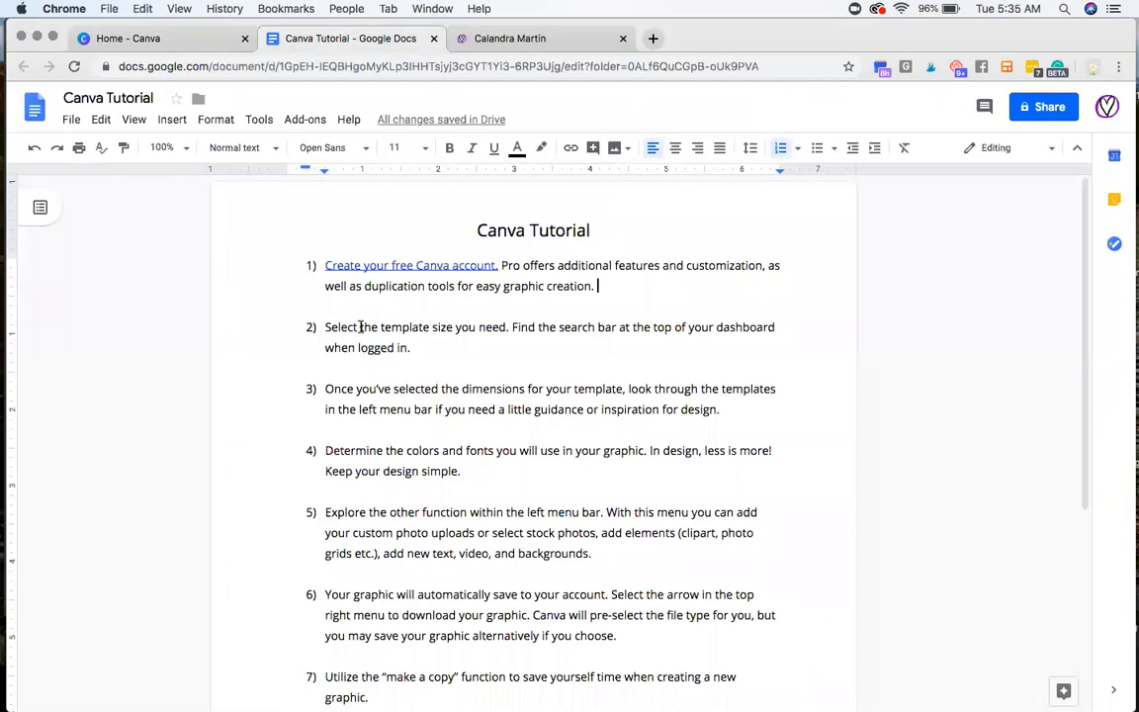
triple_click(360, 328)
click(440, 344)
double_click(592, 328)
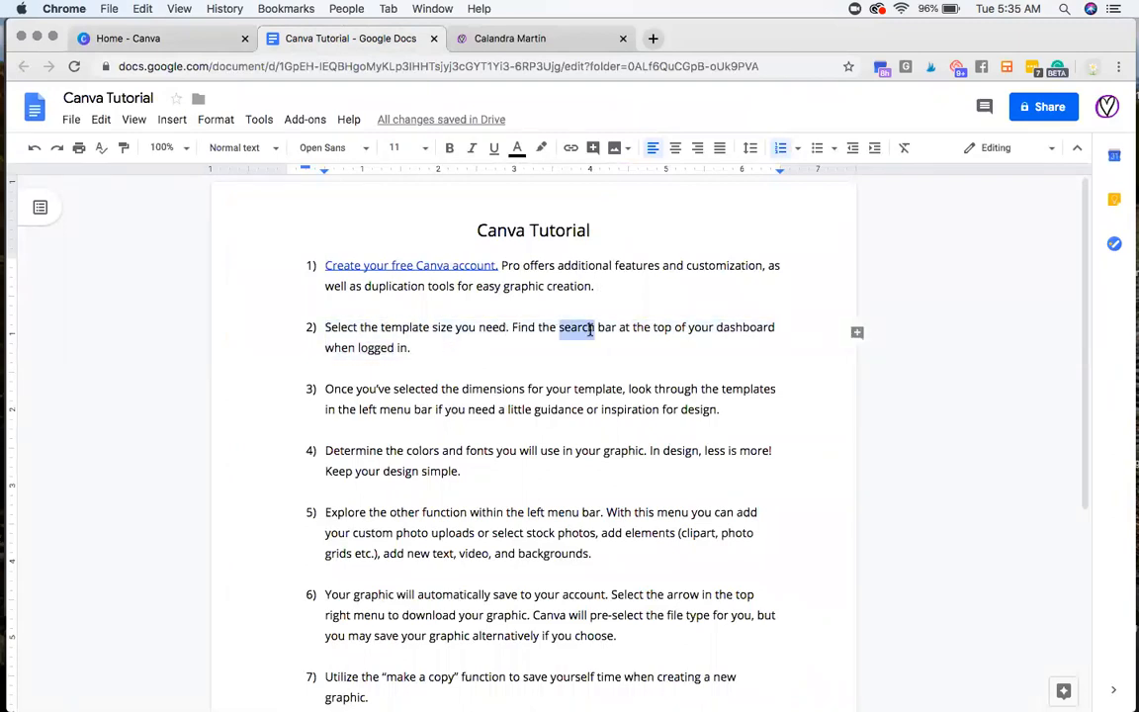
Step: Return to the Canva home page and browse more design types, through Business Card, YouTube Thumbnail, LinkedIn Banner and Invitation
click(198, 40)
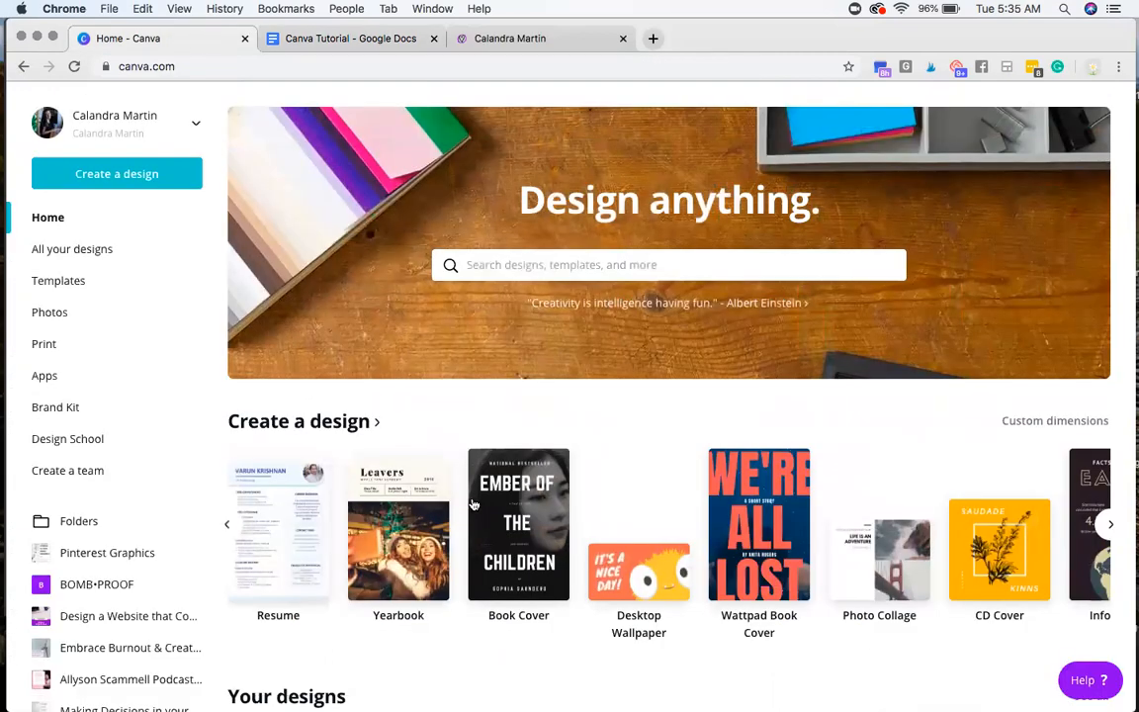
scroll(445, 445, down, 1)
scroll(481, 534, down, 1)
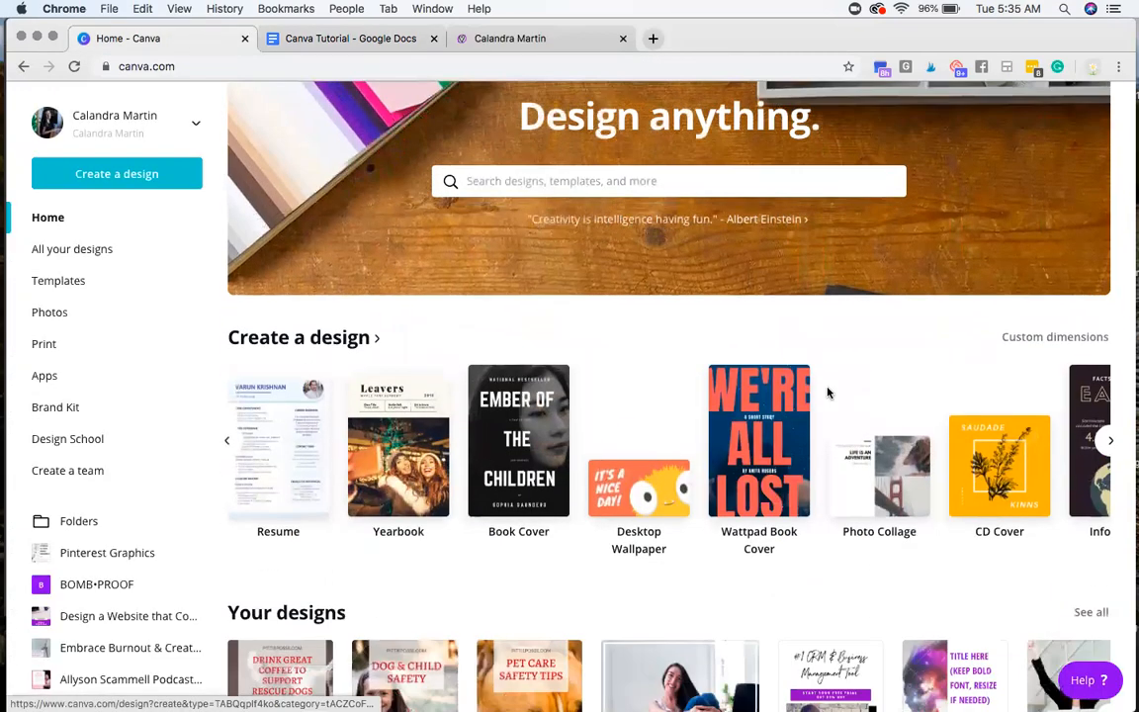
click(1111, 442)
click(1111, 442)
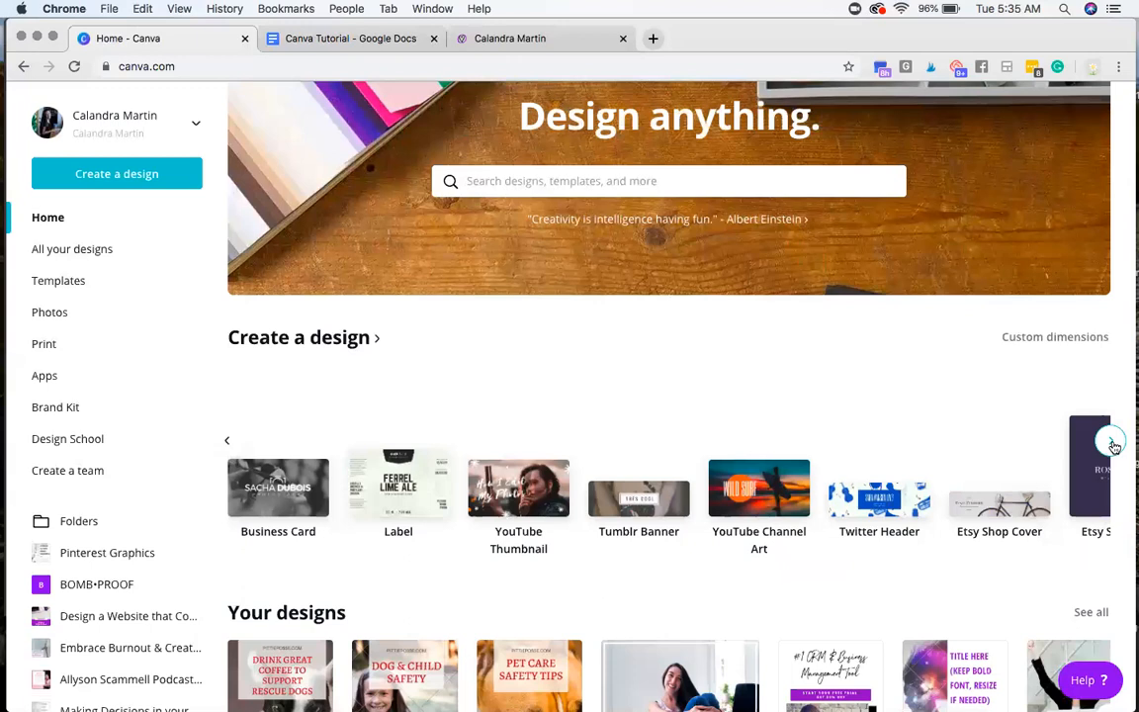
click(1112, 442)
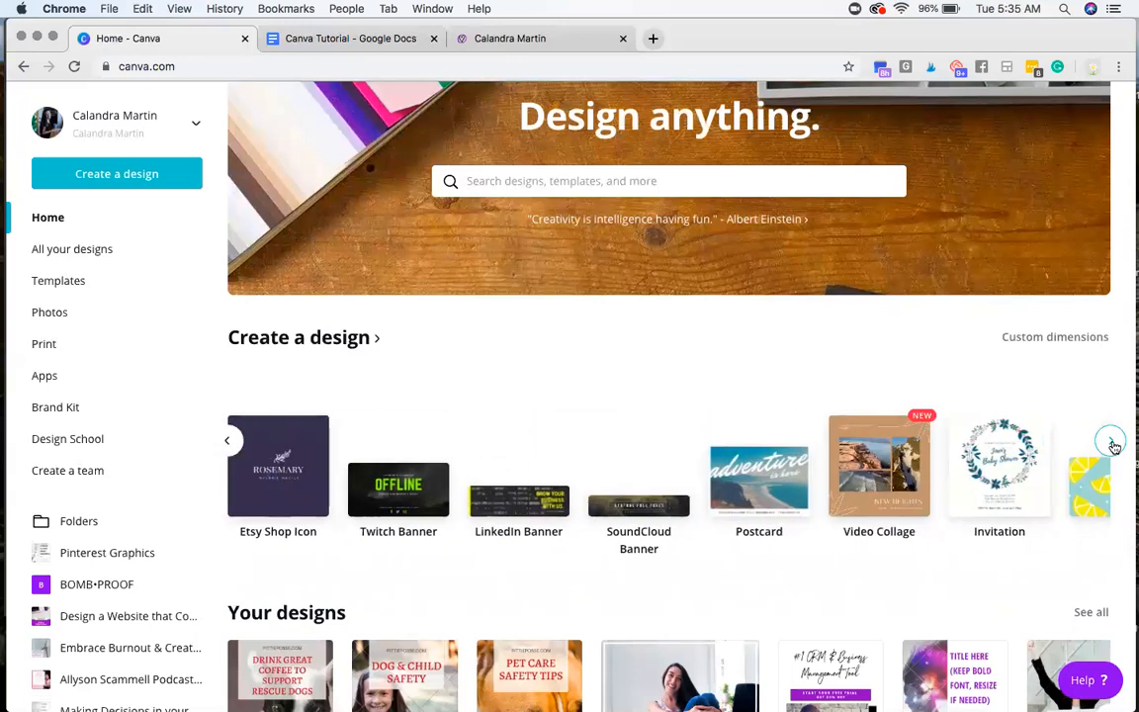
Step: Search Canva for "flyer" templates by reusing the recent search
click(594, 191)
scroll(615, 381, up, 1)
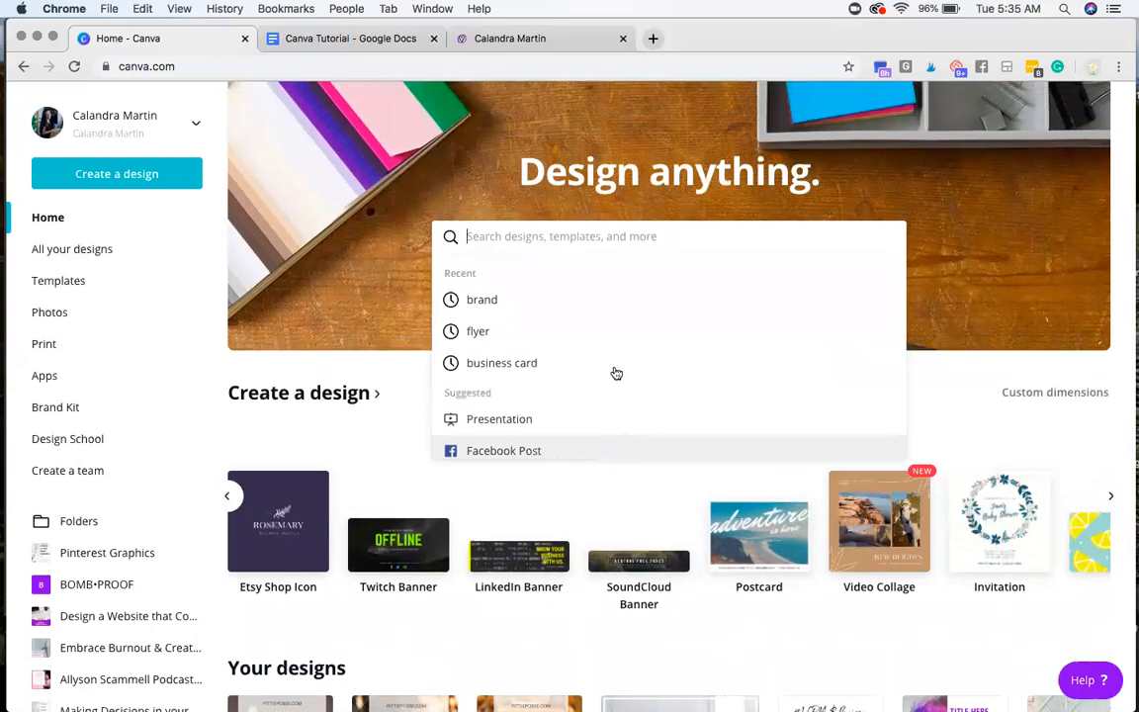
click(486, 331)
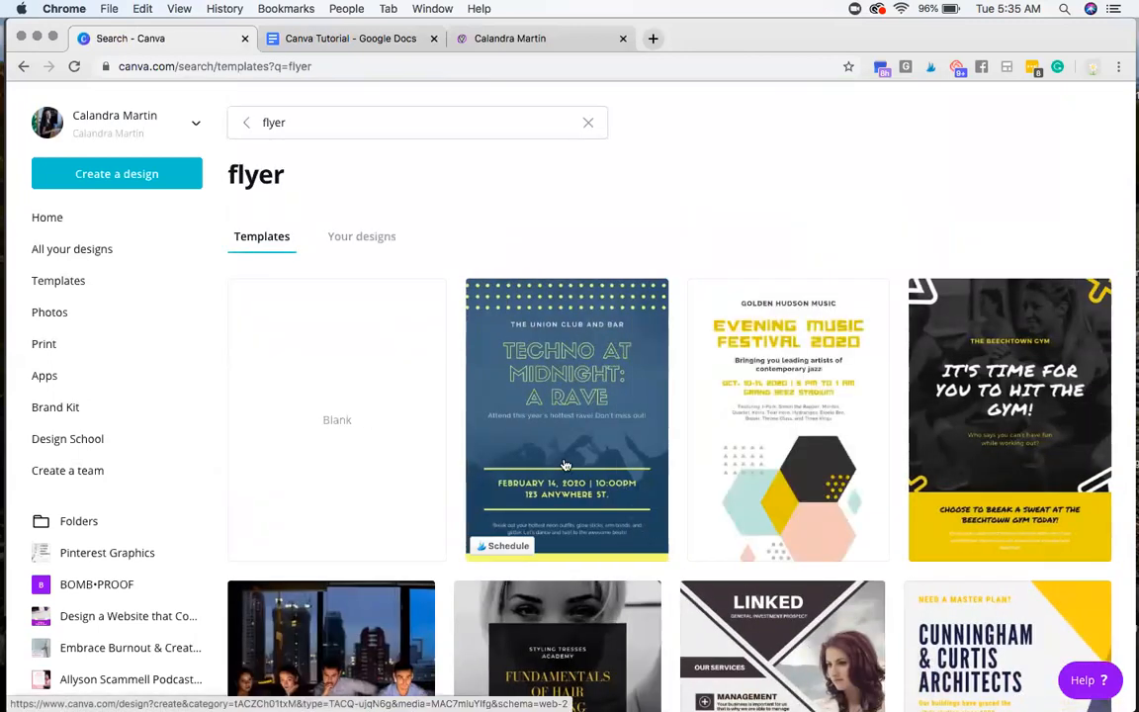
Step: Examine the flyer templates in the search results for layout and design ideas
scroll(565, 465, down, 3)
scroll(566, 465, down, 3)
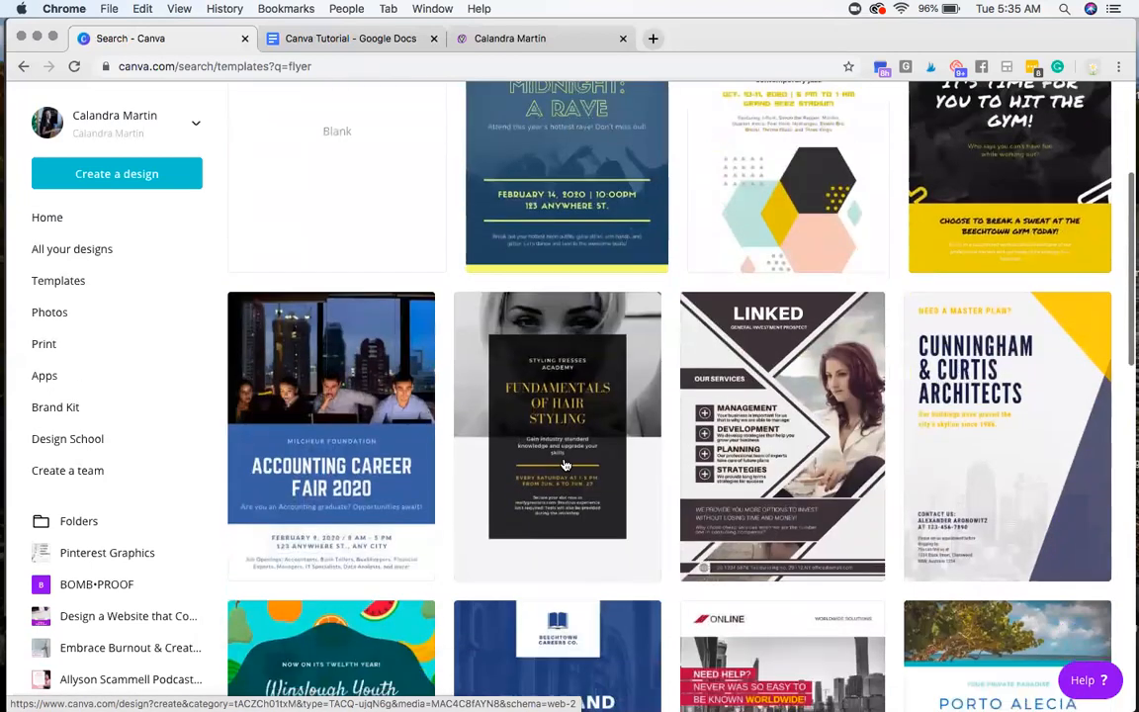
scroll(565, 465, down, 5)
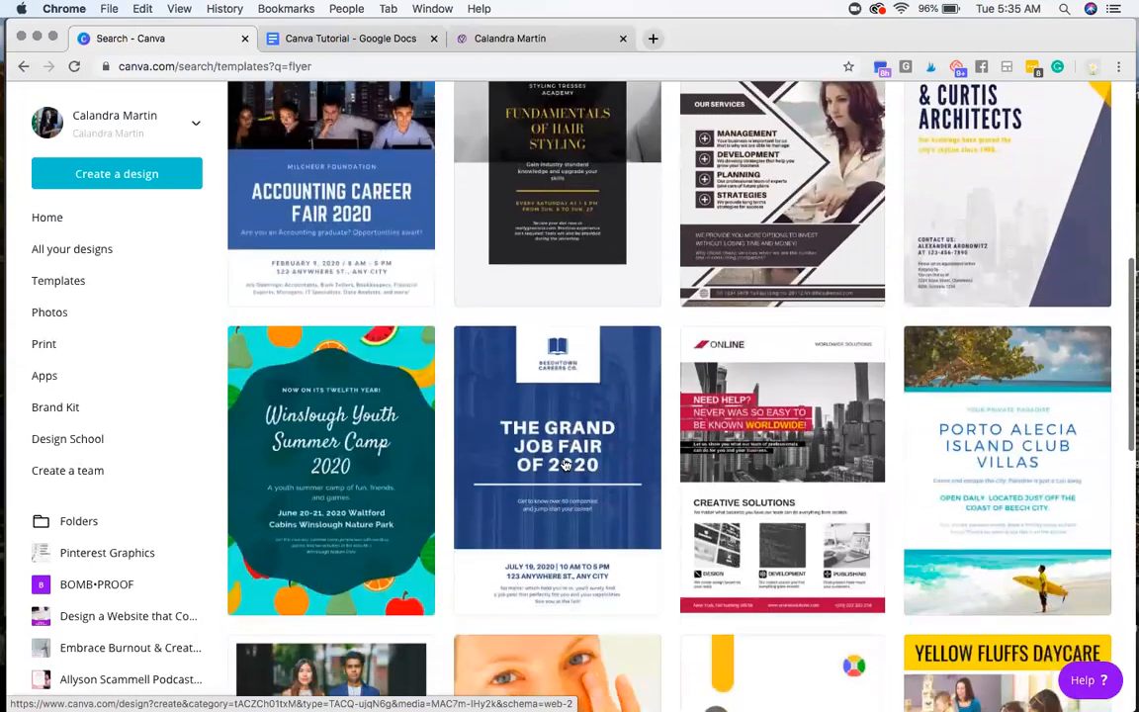
scroll(565, 464, down, 4)
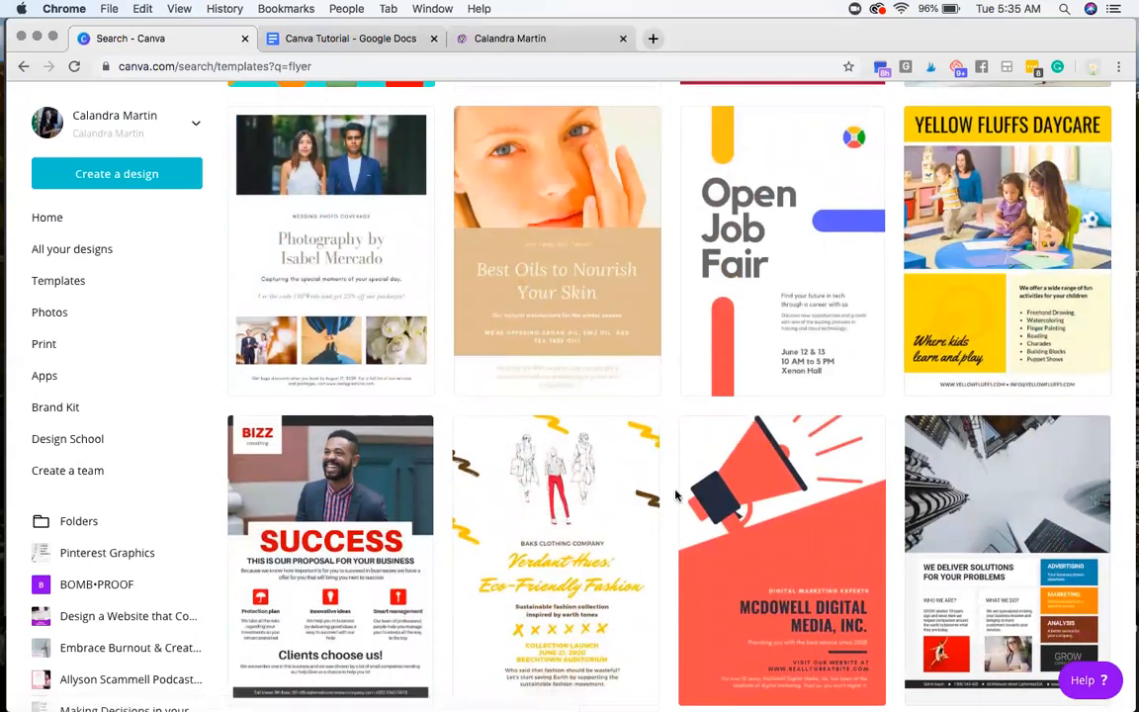
scroll(667, 504, up, 6)
scroll(675, 494, up, 4)
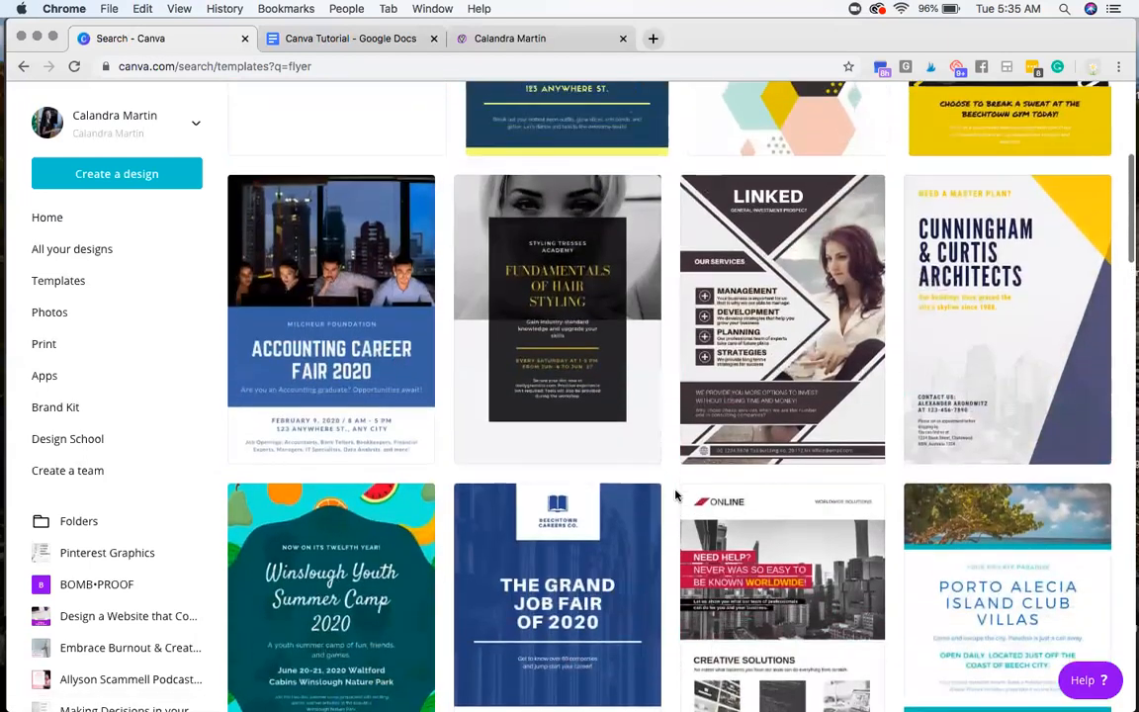
scroll(675, 494, up, 1)
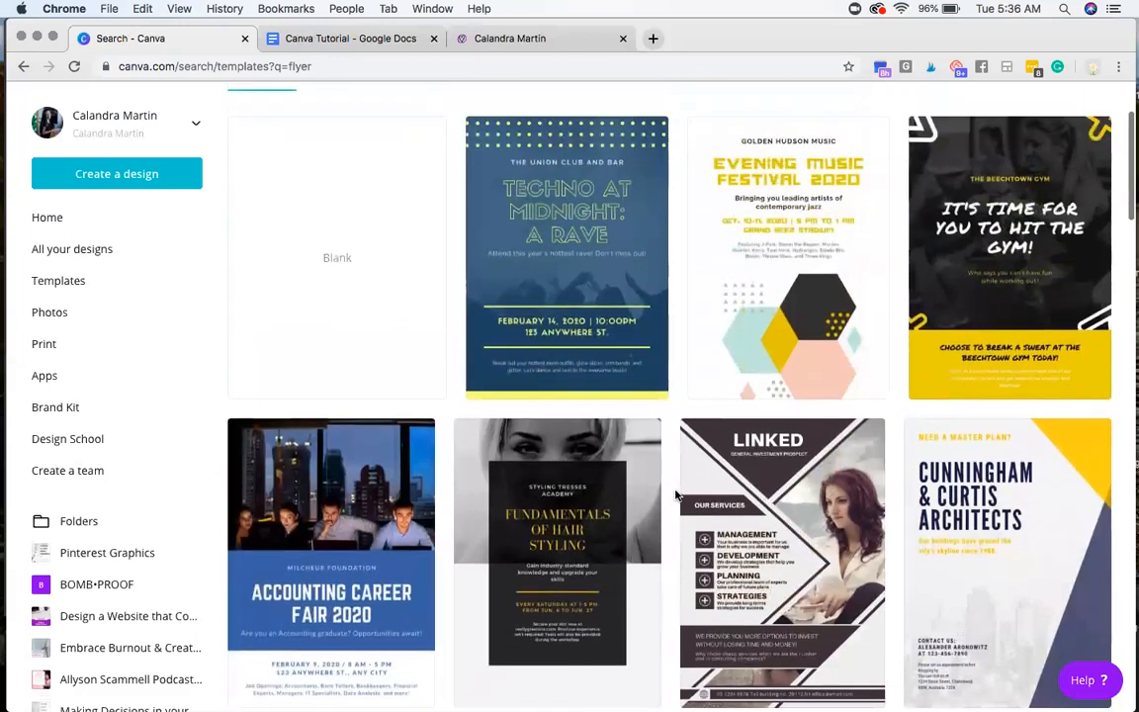
scroll(676, 495, up, 2)
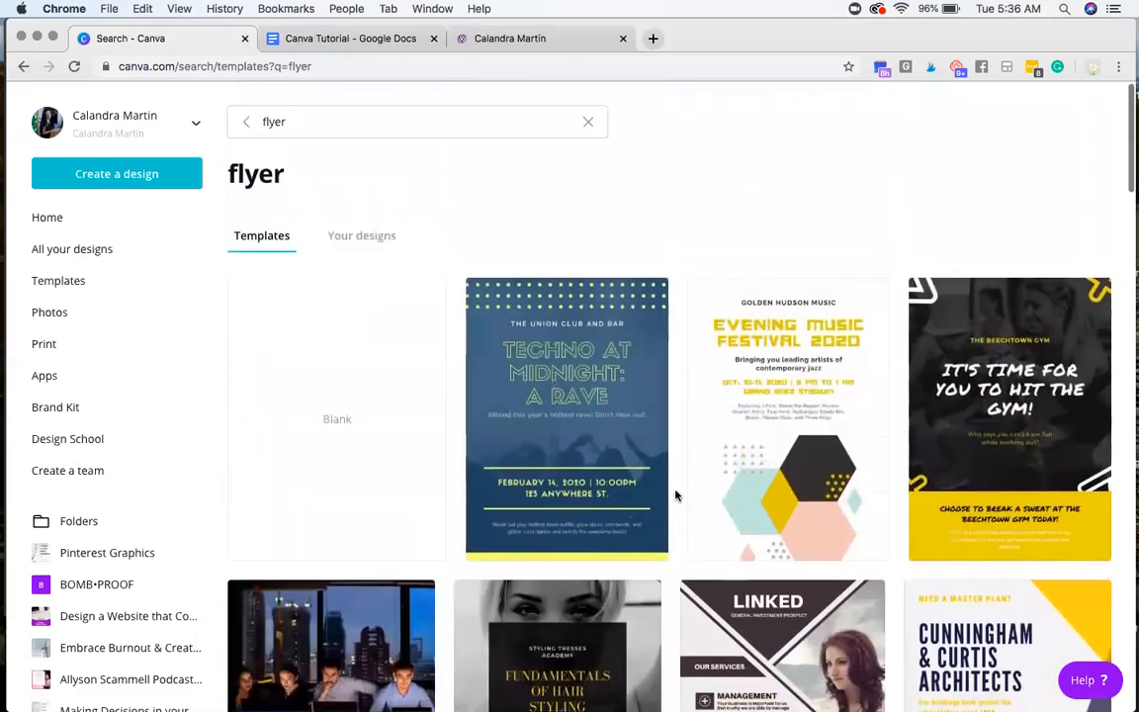
scroll(675, 495, down, 7)
scroll(676, 494, down, 5)
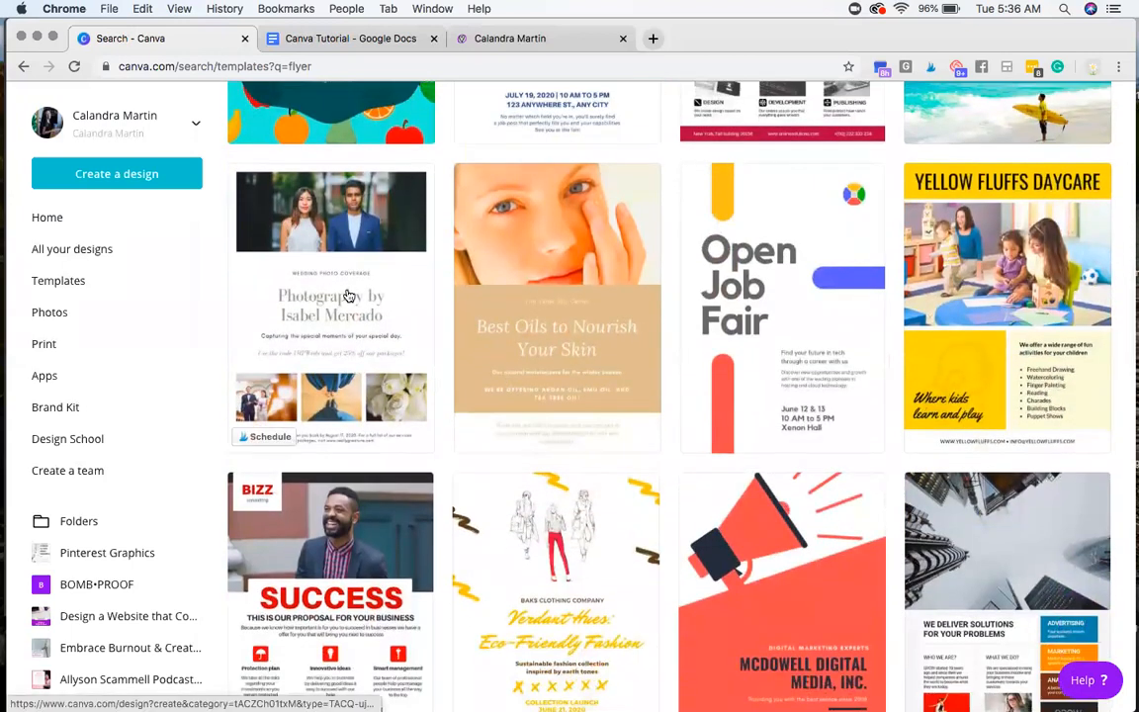
Step: Open the white wedding photography flyer template, and review the third instruction in the Canva Tutorial document, about browsing templates for inspiration
click(397, 349)
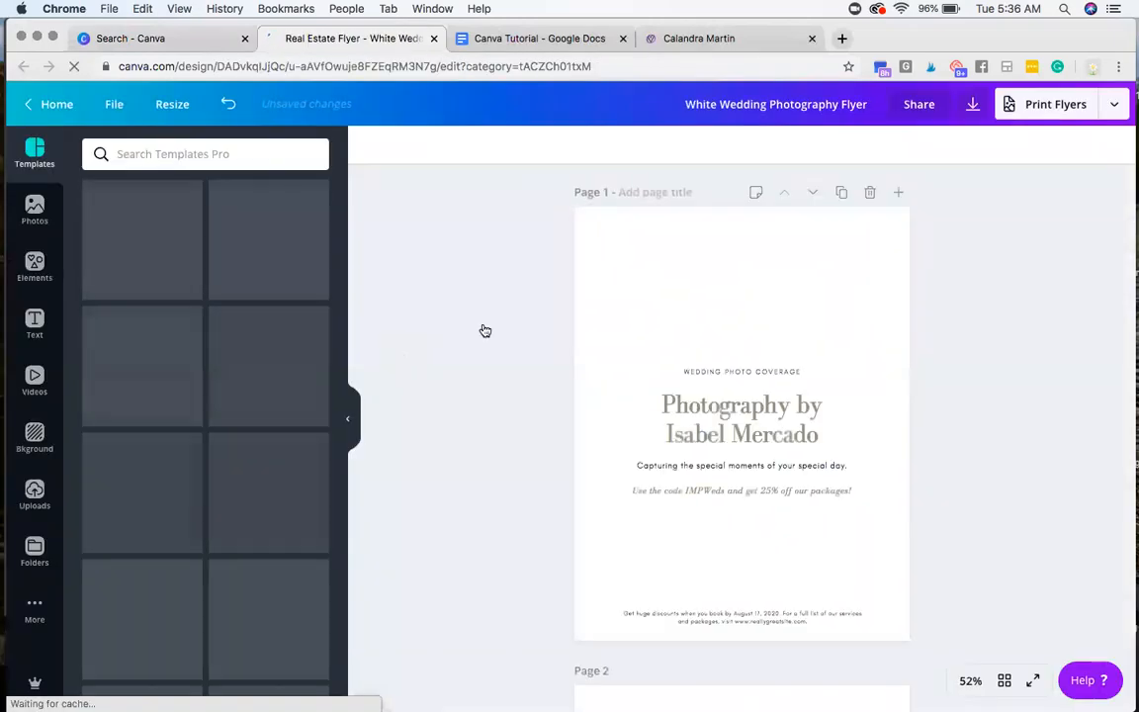
click(504, 42)
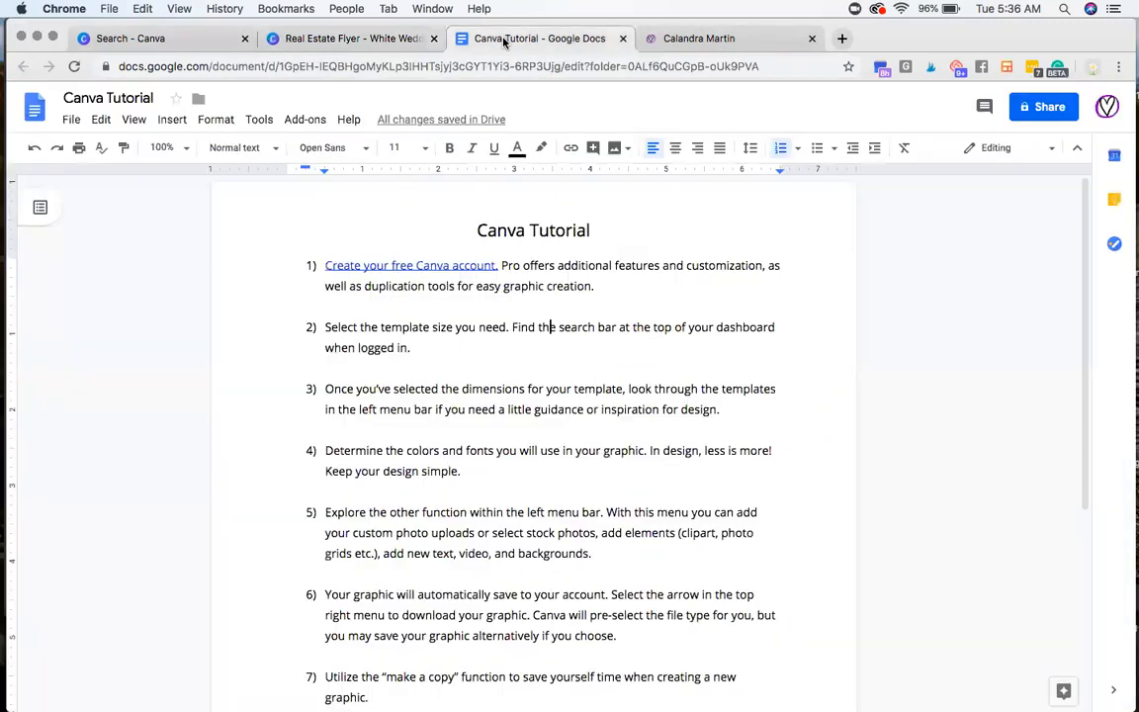
triple_click(466, 390)
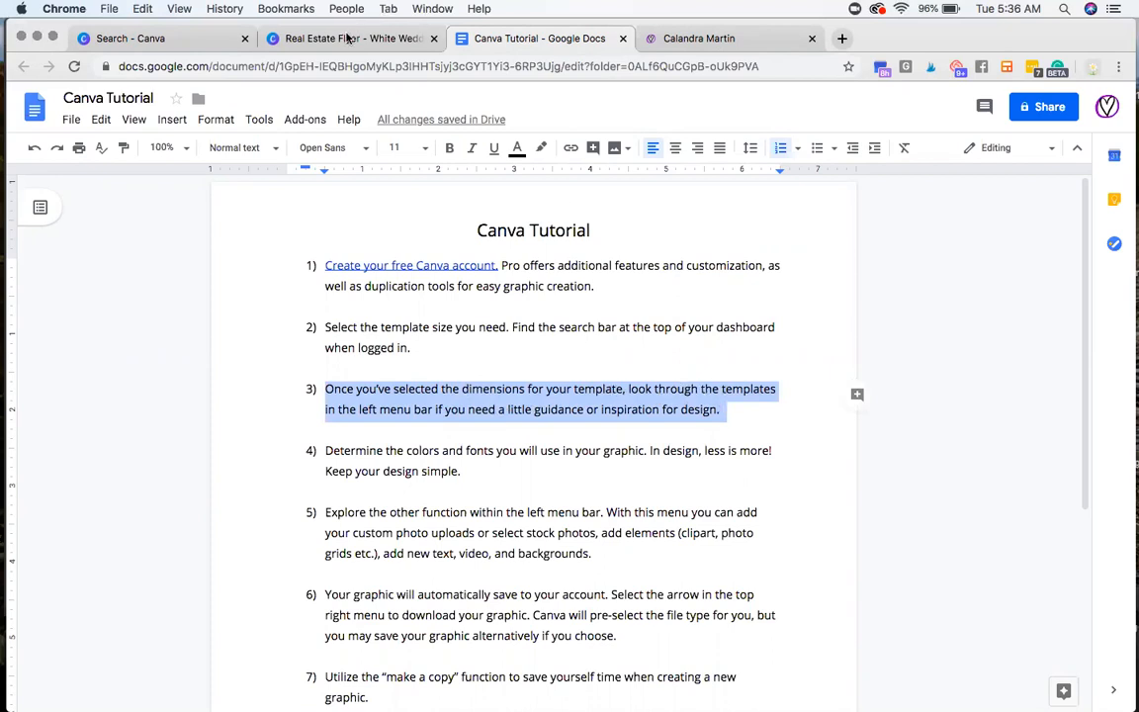
Step: Return to the wedding flyer design, browse its template categories from Christmas Flyer through Club Flyer, and collapse the template list
click(348, 37)
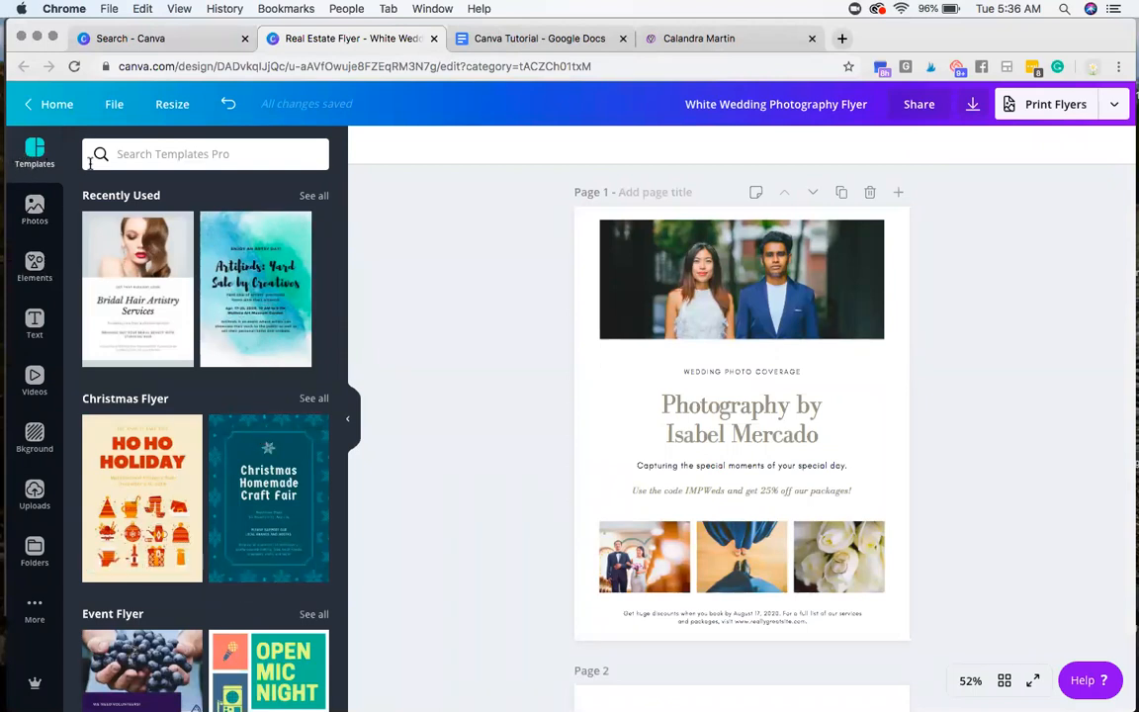
scroll(235, 435, down, 5)
scroll(235, 436, down, 10)
scroll(235, 436, down, 5)
scroll(236, 433, down, 7)
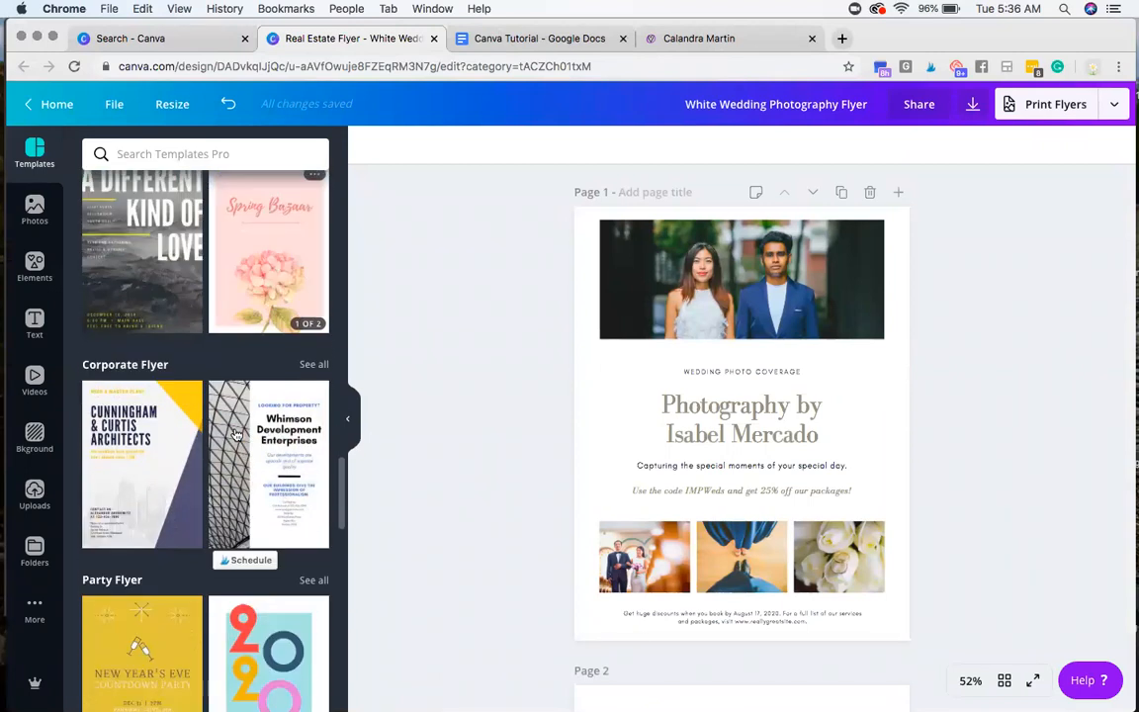
scroll(236, 436, down, 6)
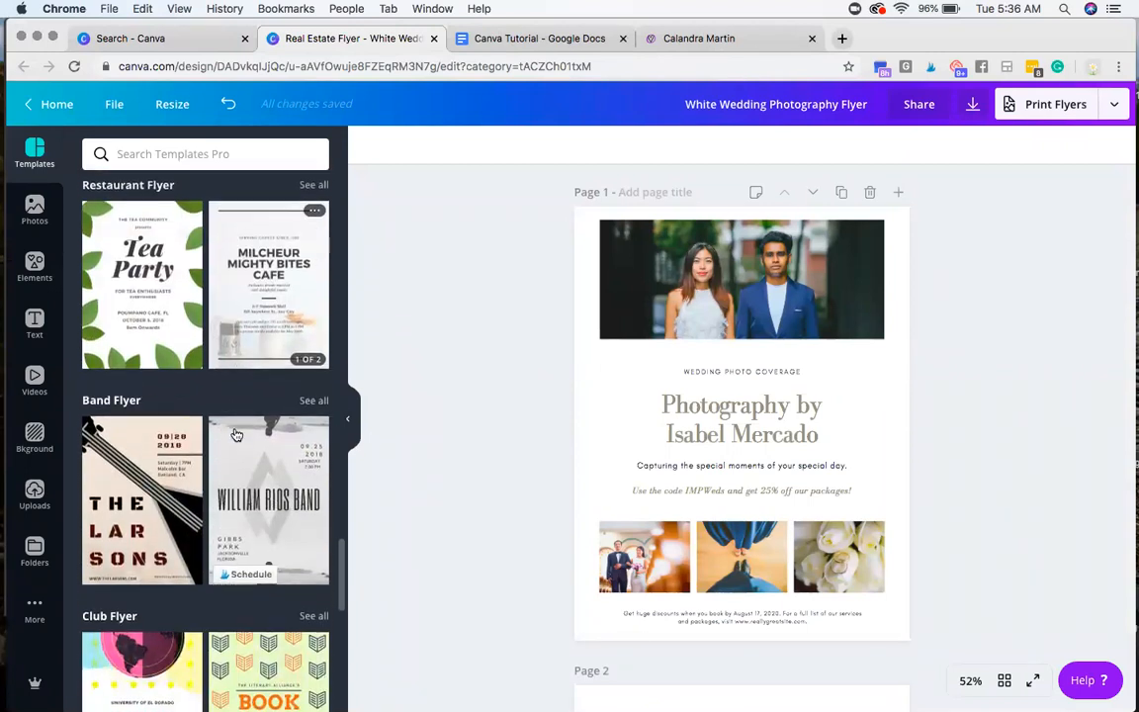
scroll(235, 435, down, 5)
scroll(198, 396, up, 4)
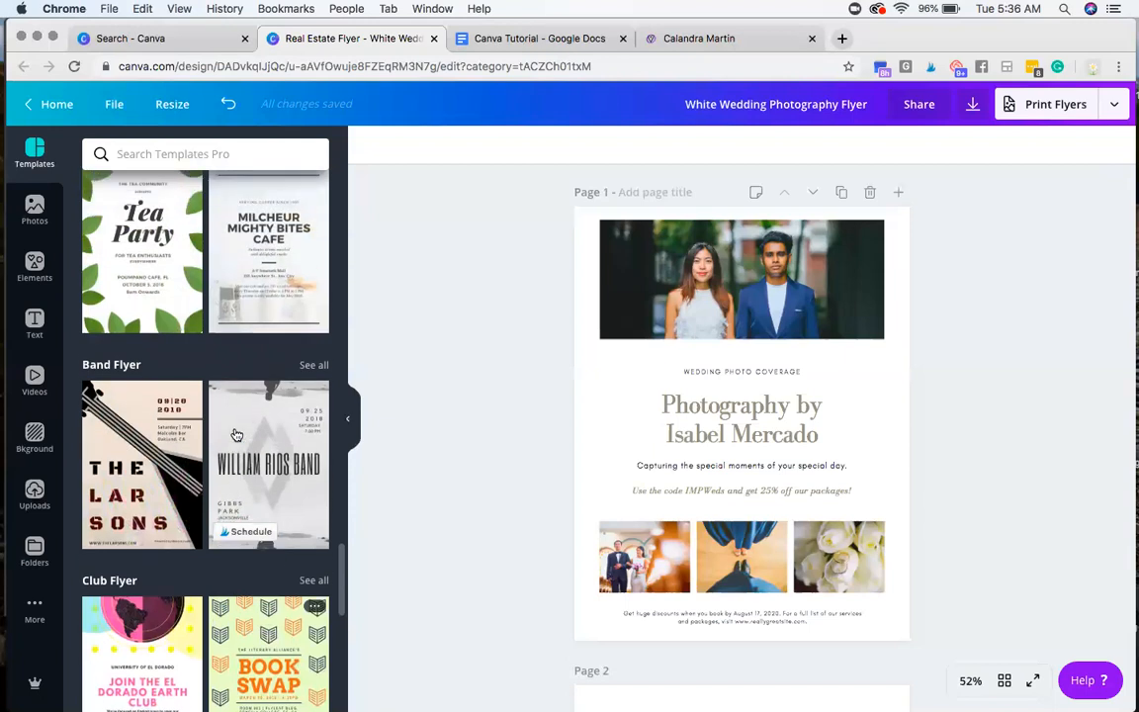
click(346, 423)
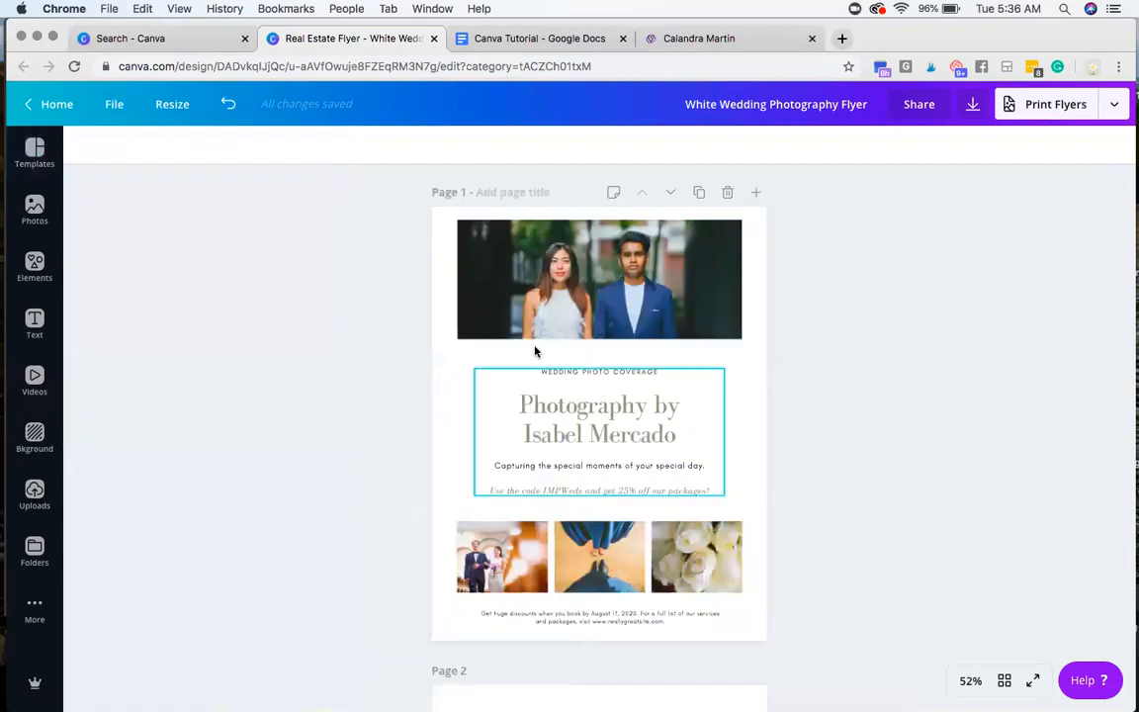
Step: Switch to the Canva Tutorial document and review the fourth instruction, about determining colors and fonts and keeping the design simple
click(502, 36)
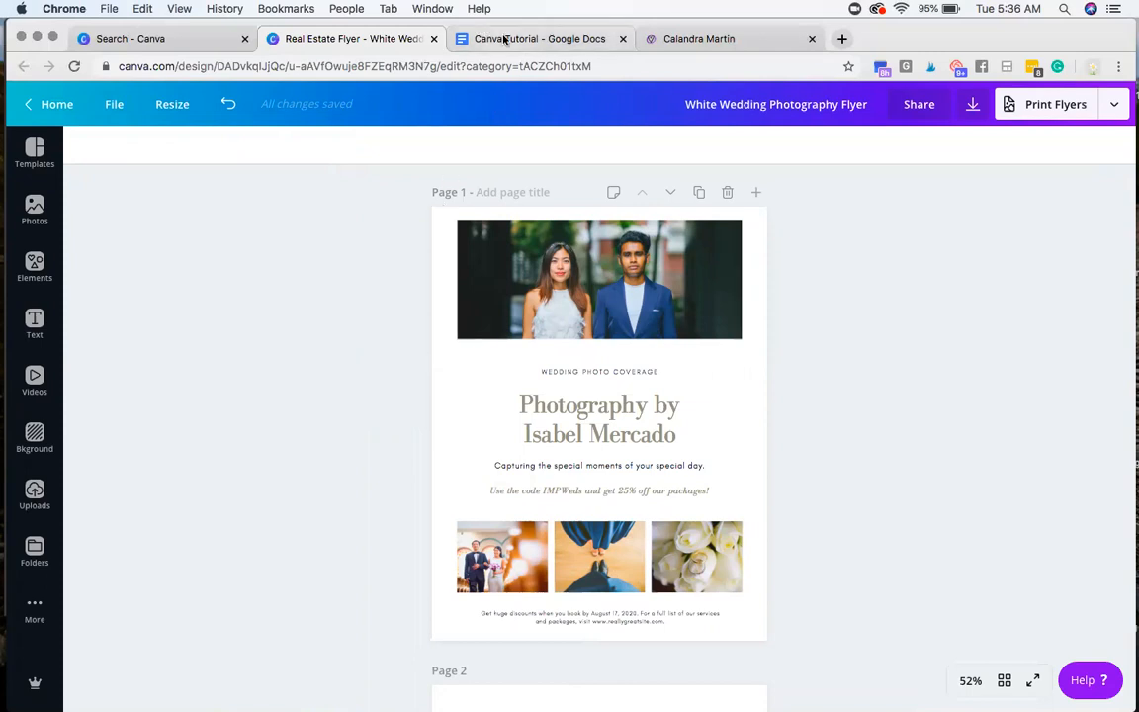
click(422, 435)
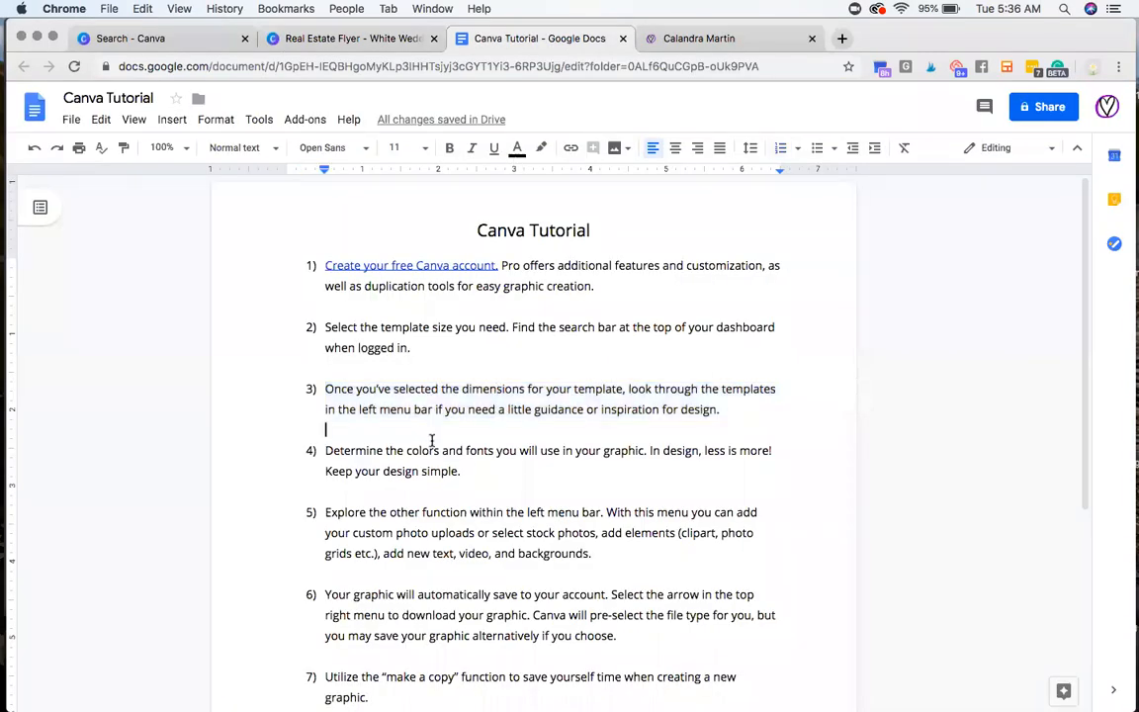
triple_click(468, 455)
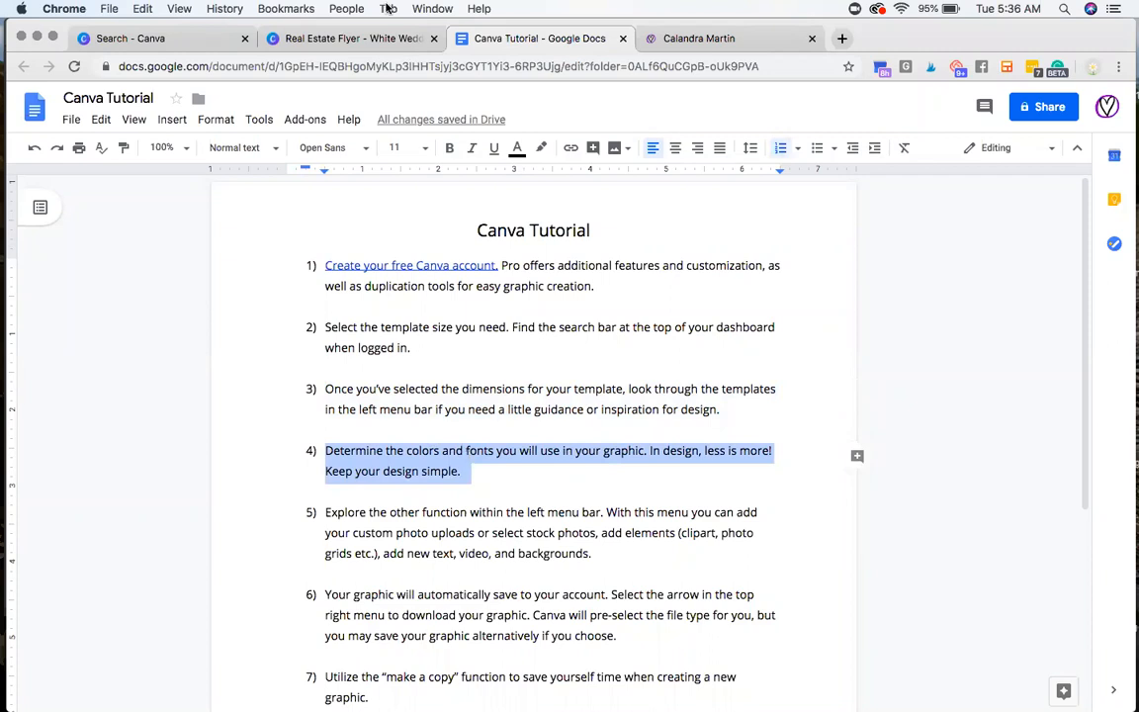
Step: Return to the wedding flyer design and look over the overall layout and colors of its first page
click(352, 38)
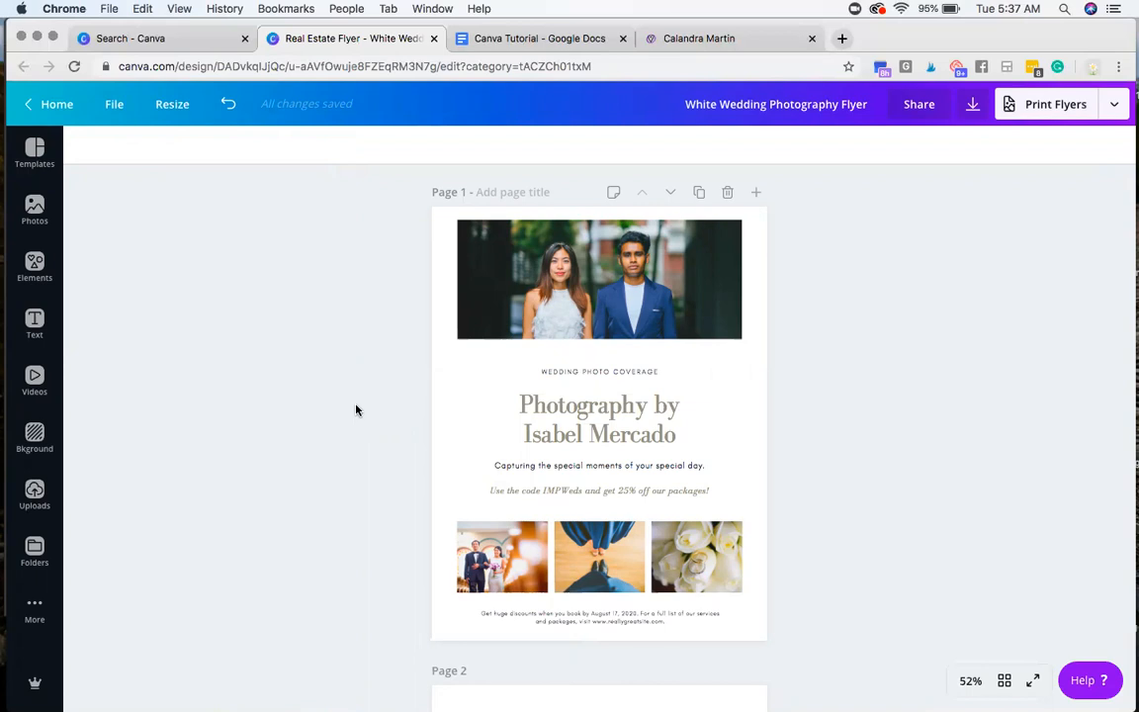
scroll(357, 409, down, 8)
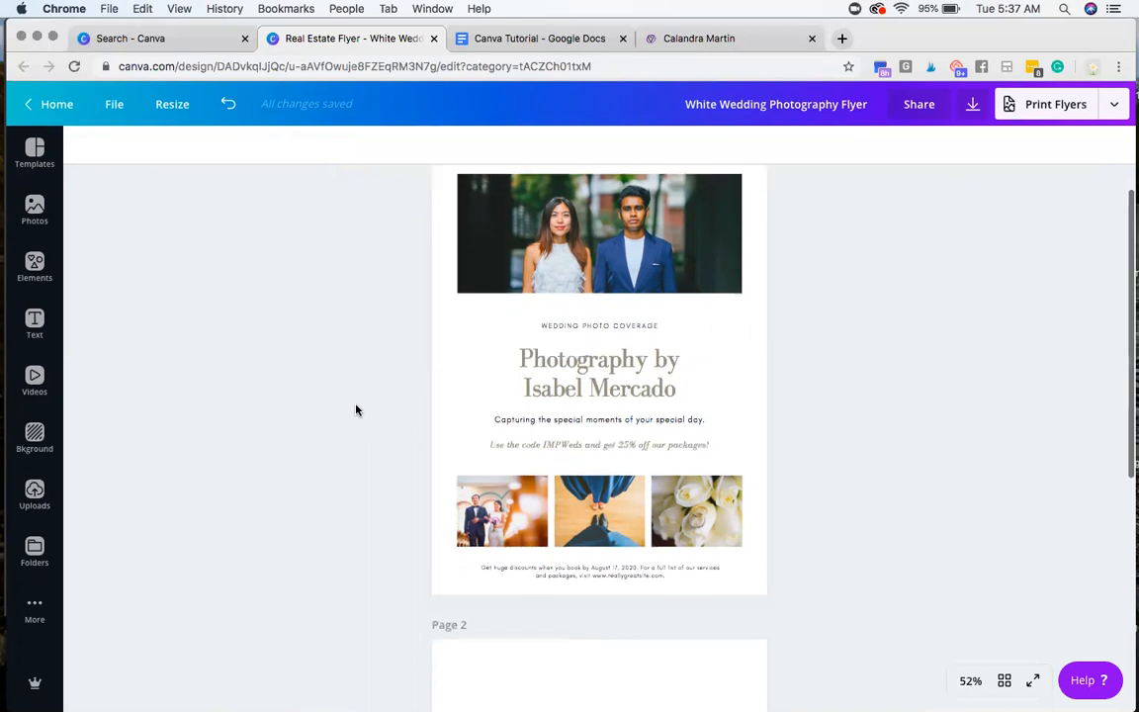
scroll(357, 409, up, 10)
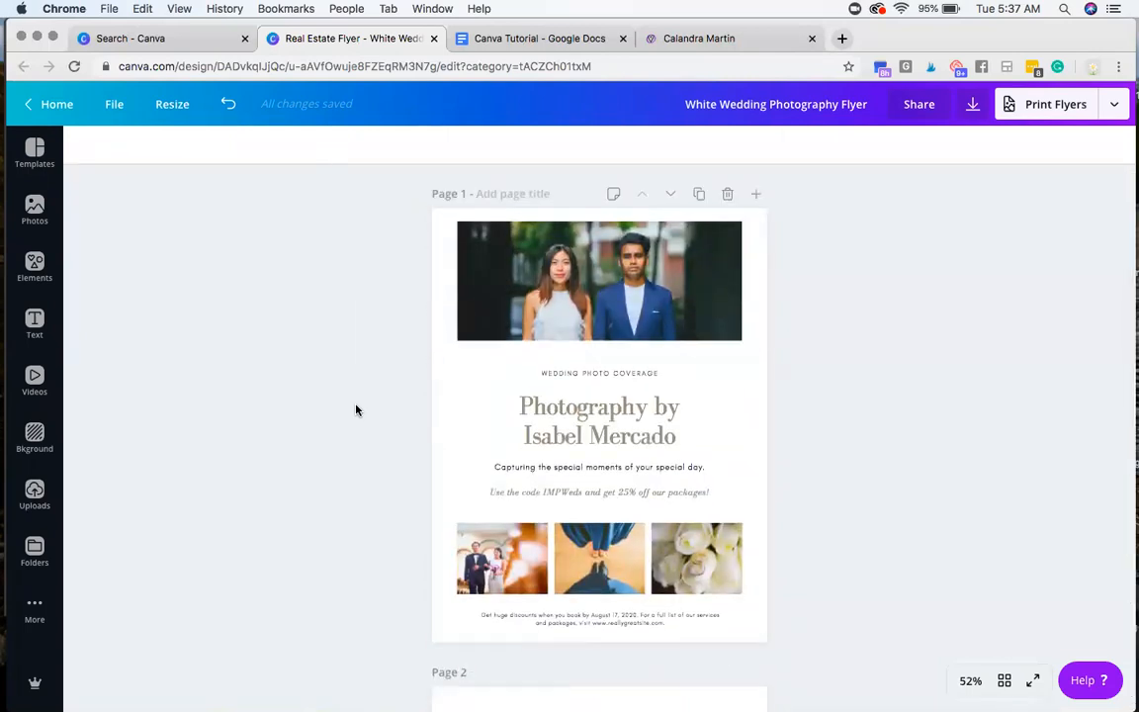
scroll(357, 410, down, 1)
scroll(357, 409, up, 1)
Step: Check the fonts of the flyer's small caption, main heading, tagline, discount line and footer text one by one
click(562, 378)
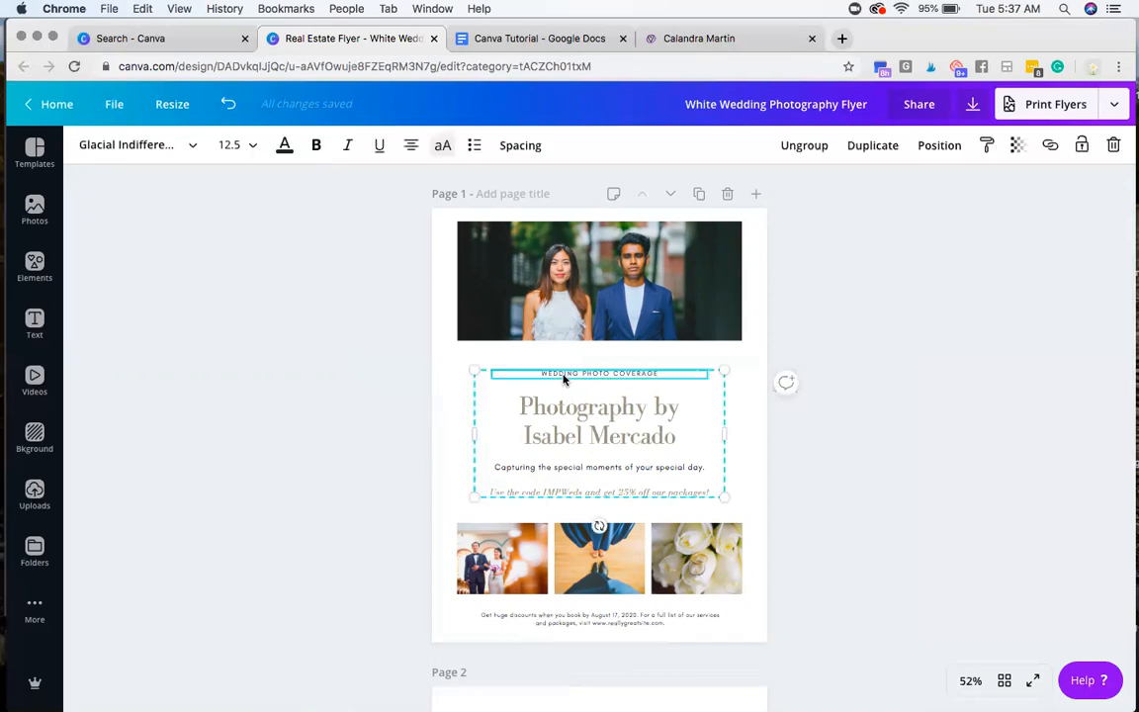
click(559, 436)
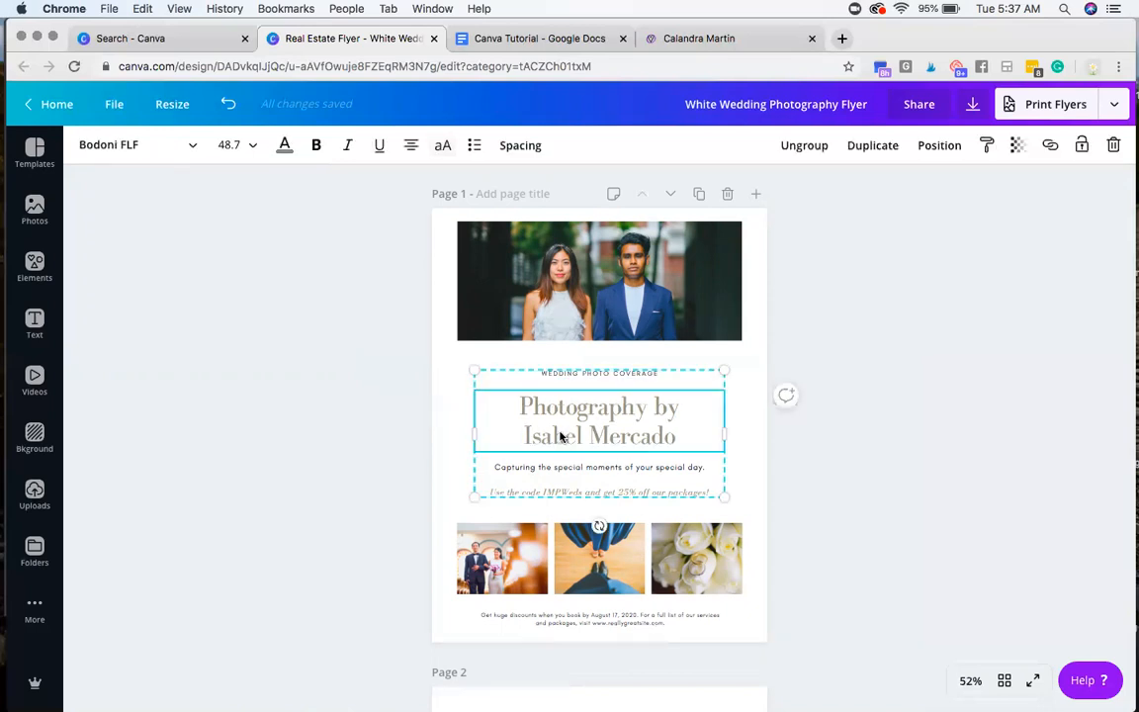
click(571, 373)
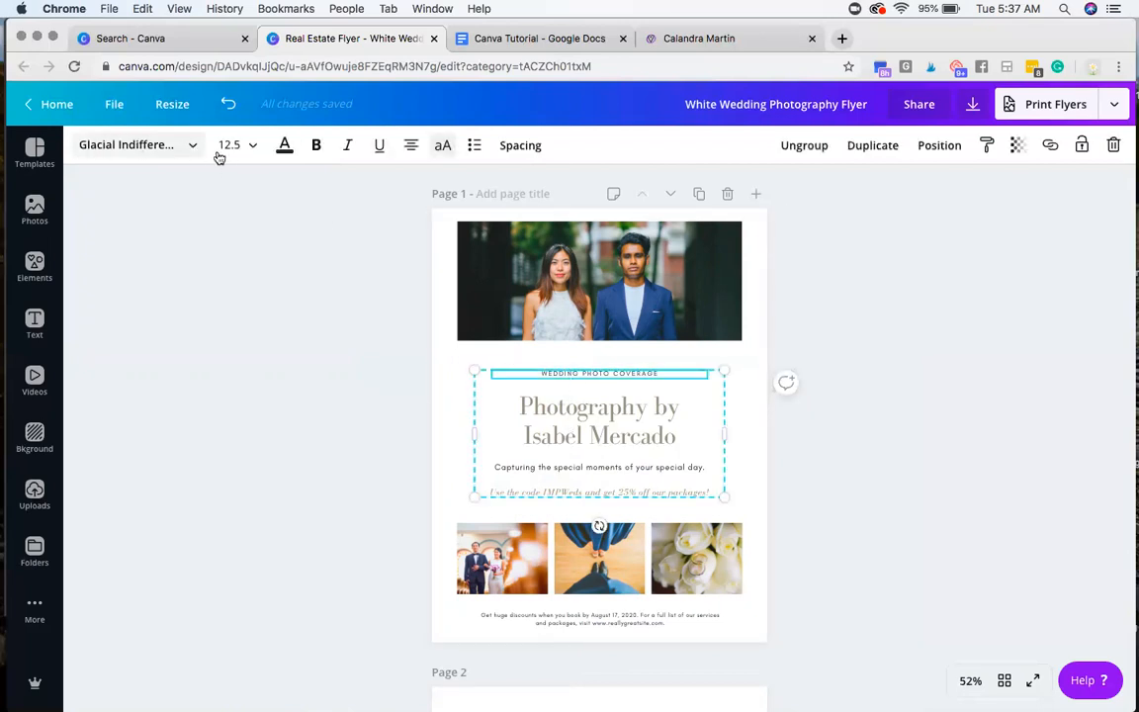
click(612, 421)
click(542, 468)
click(535, 490)
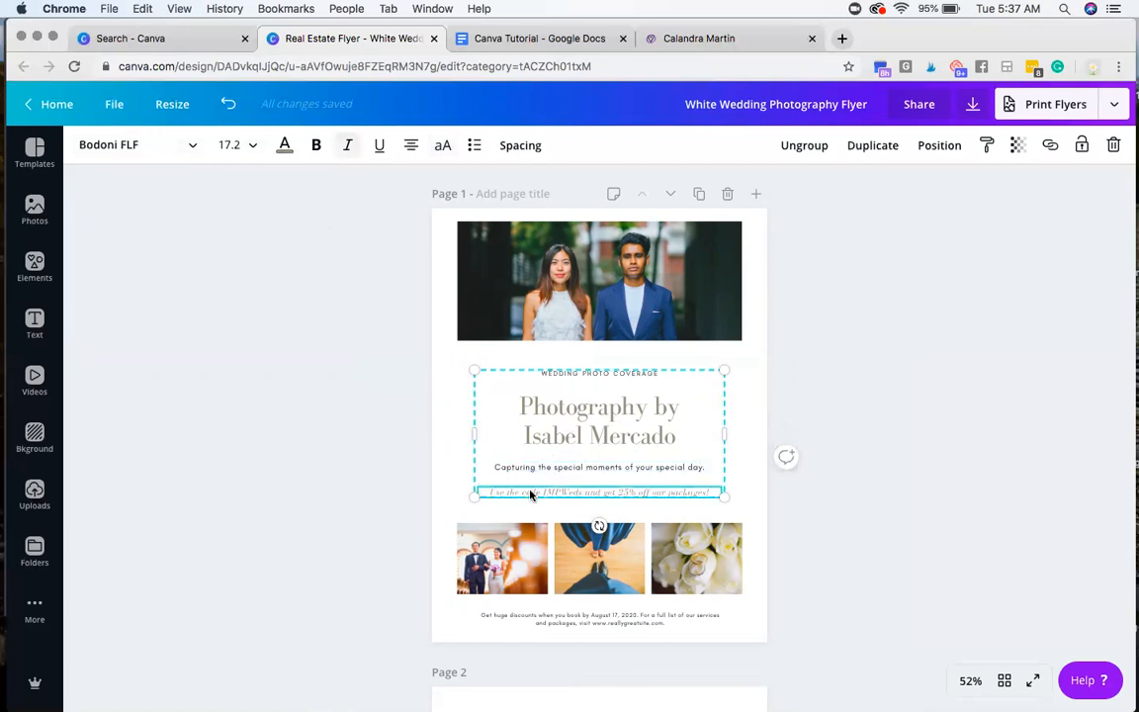
click(598, 621)
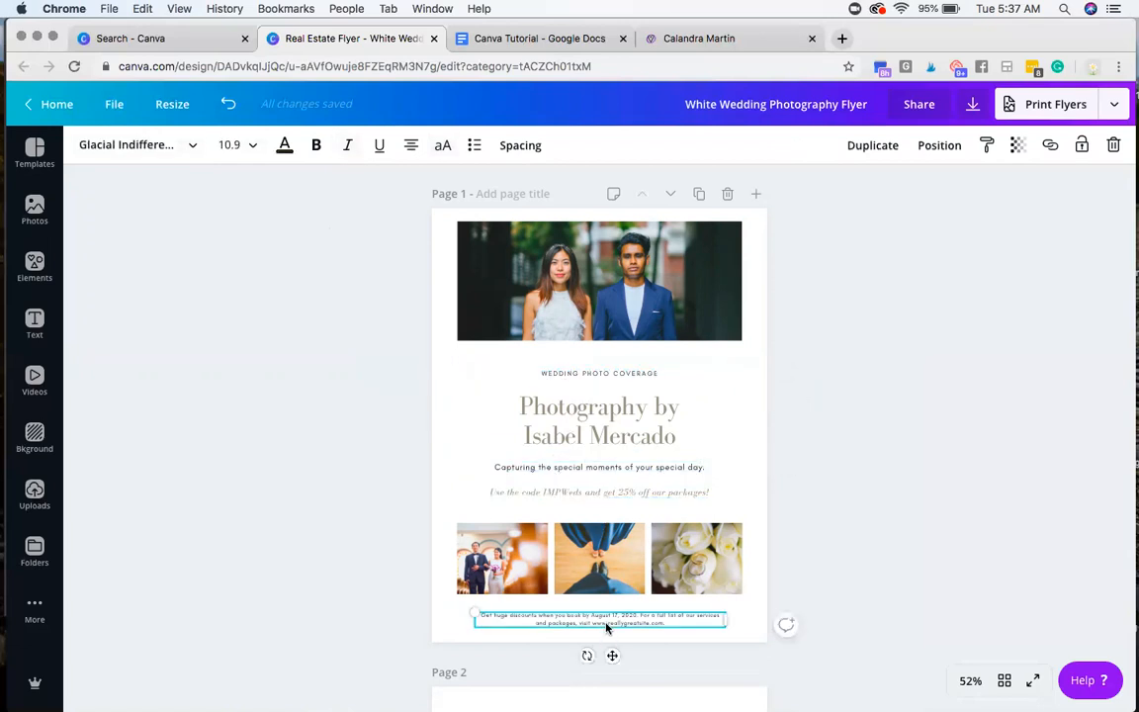
click(595, 421)
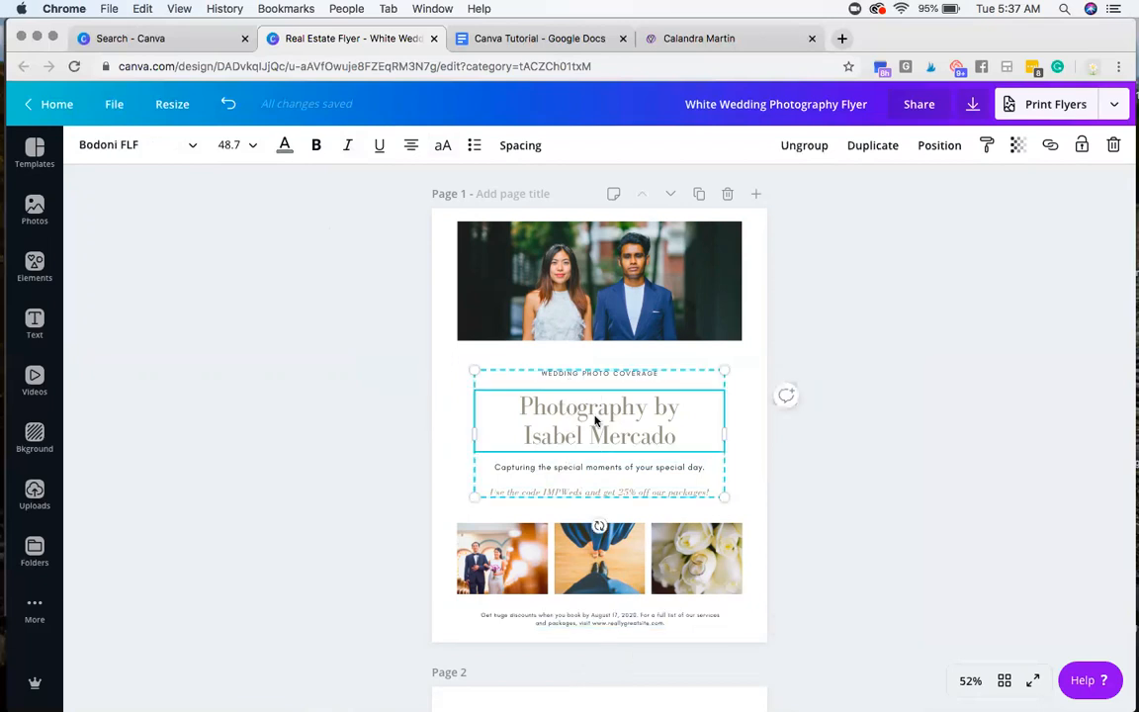
click(589, 372)
click(603, 494)
click(442, 427)
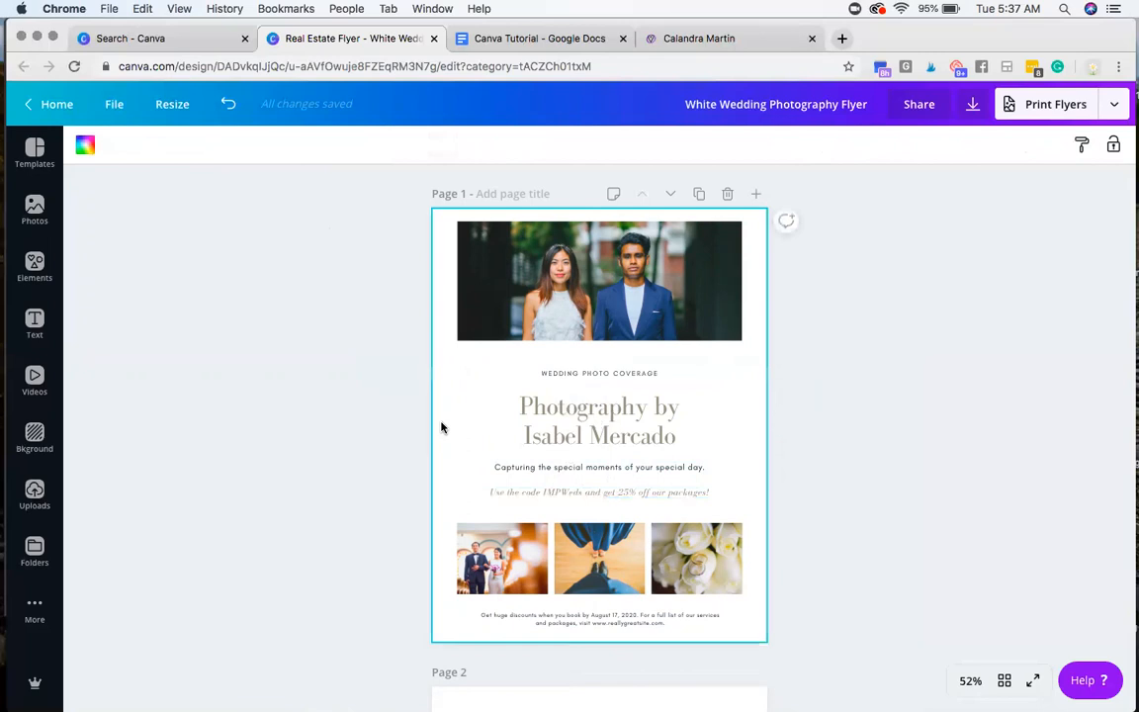
Step: Examine the flyer's second page for its colors and fonts, and return to the first page with nothing selected
scroll(489, 433, down, 2)
scroll(488, 432, down, 5)
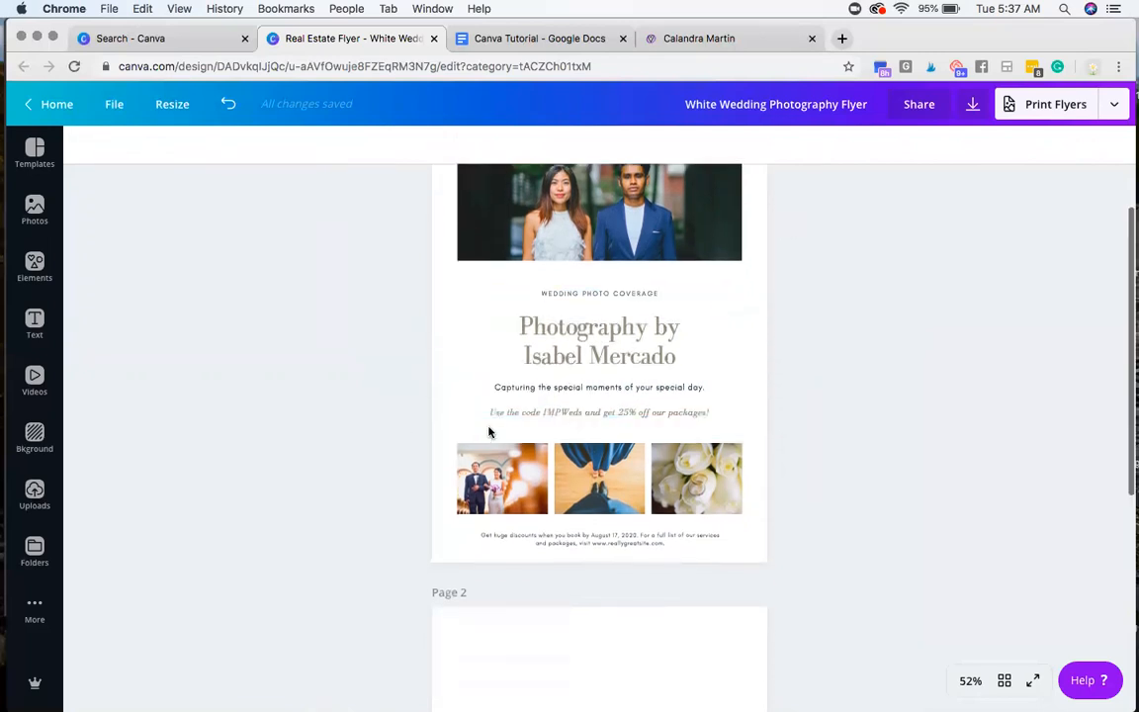
scroll(488, 432, down, 2)
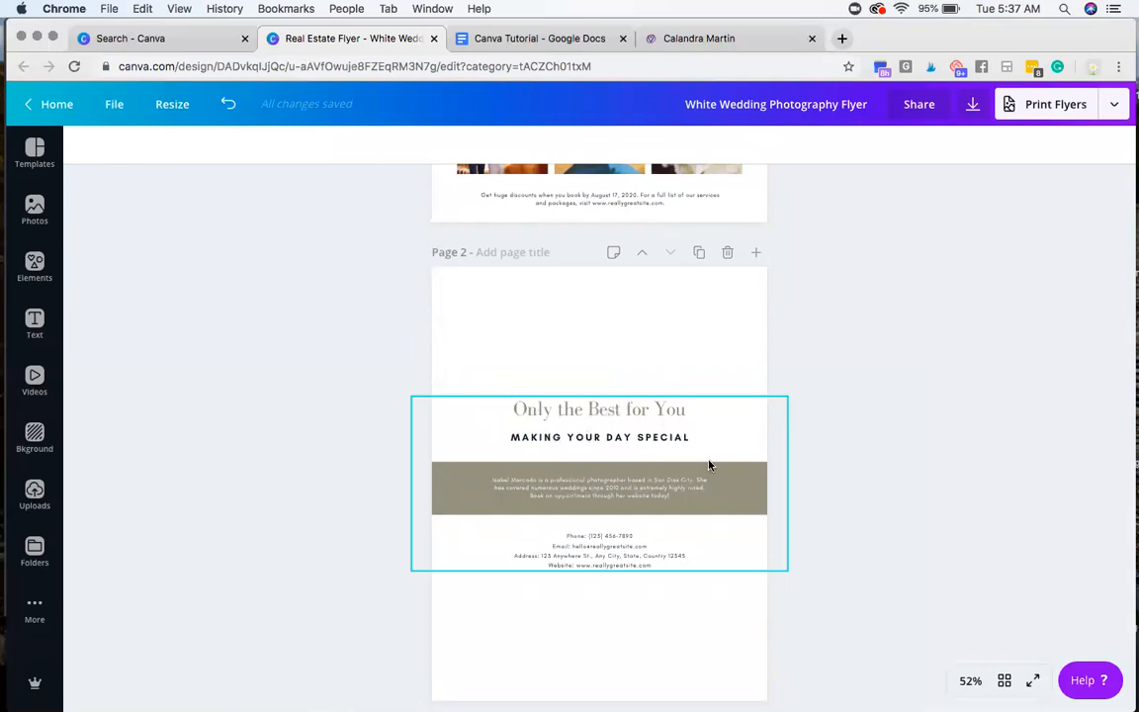
scroll(531, 364, up, 8)
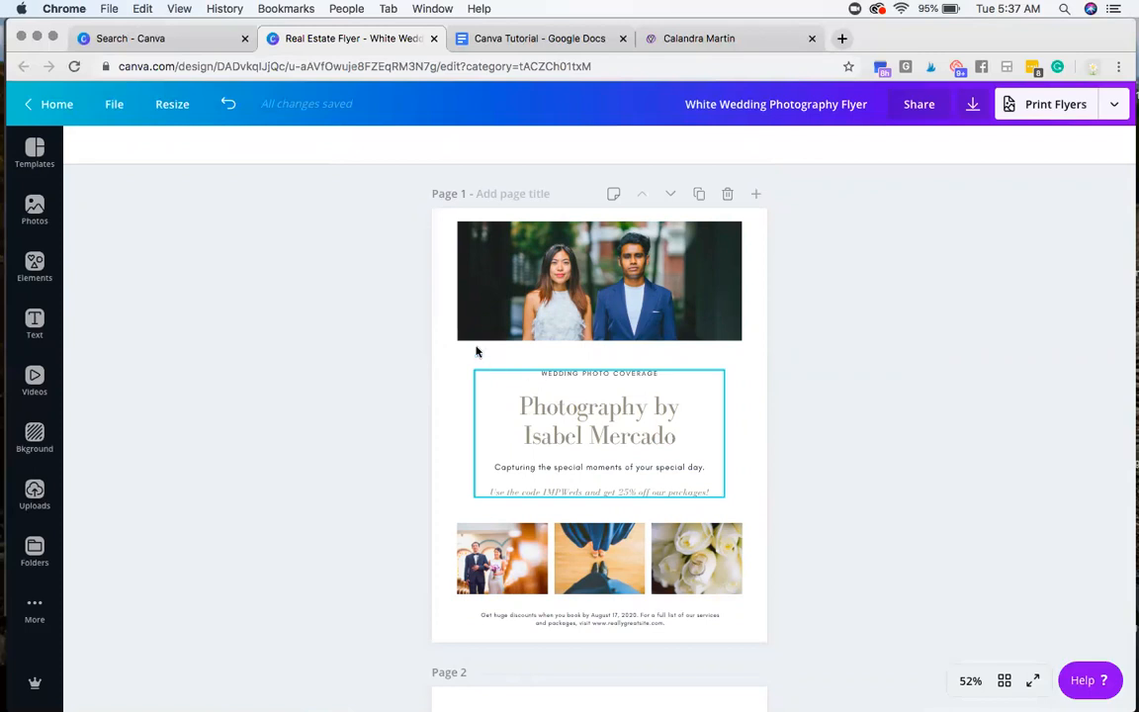
click(435, 345)
click(398, 321)
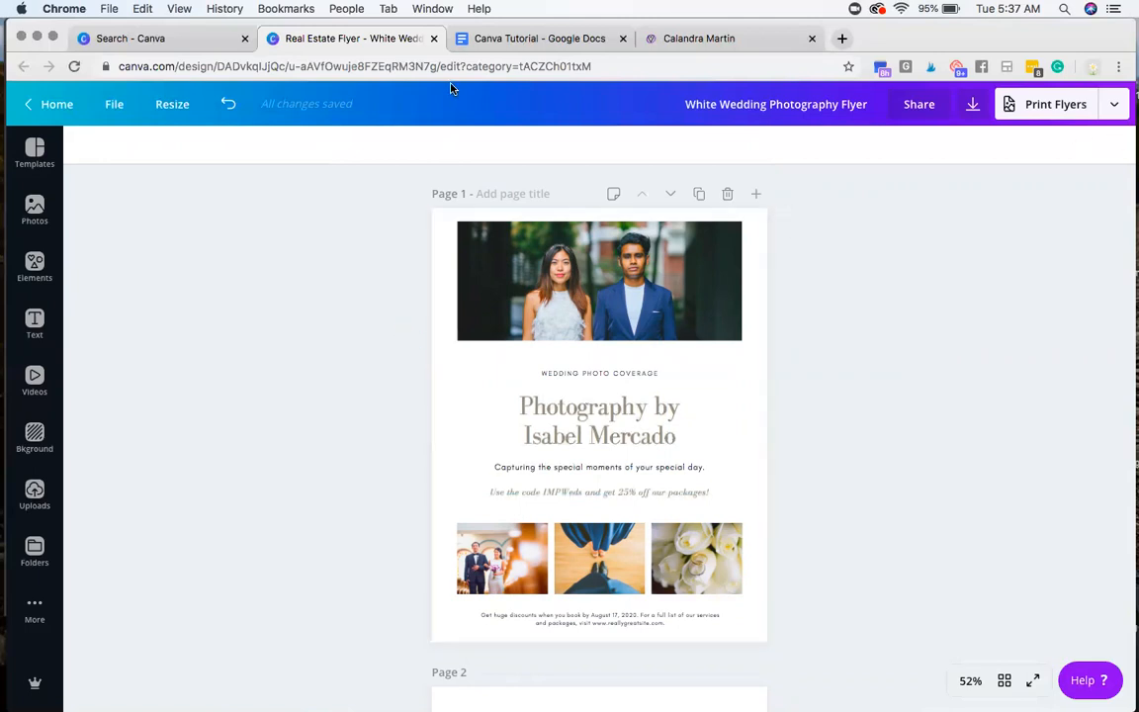
Step: Review the fifth instruction in the Canva Tutorial document, about the other menu functions, and return to the wedding flyer design
click(492, 37)
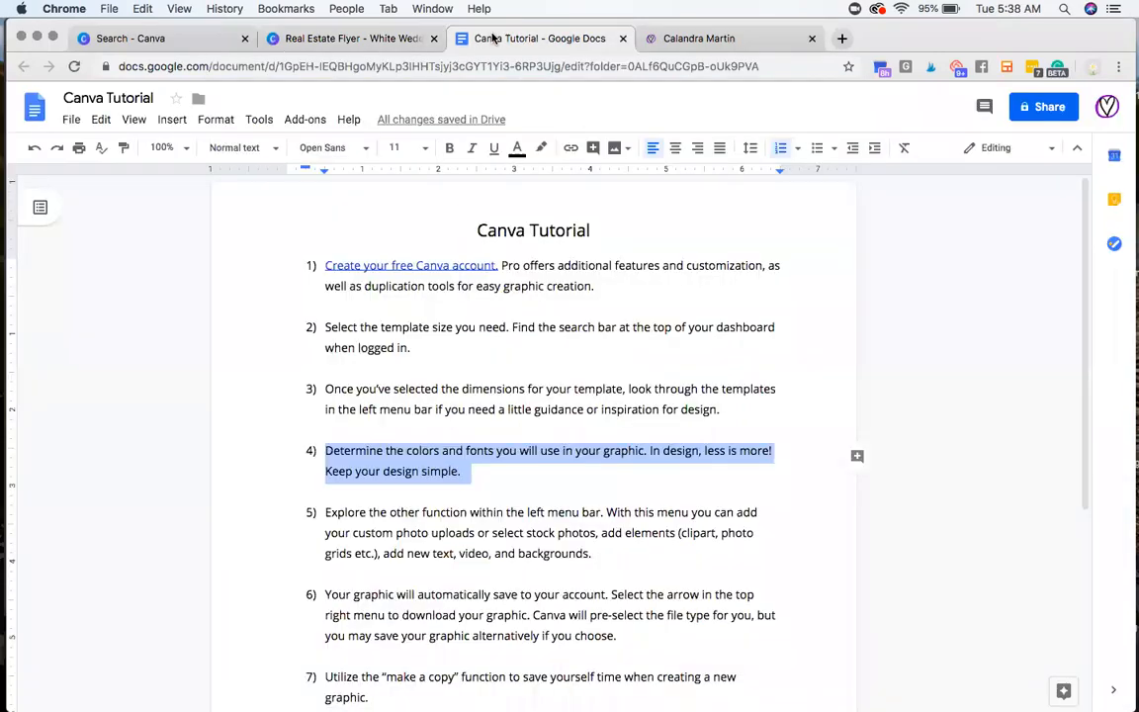
triple_click(419, 535)
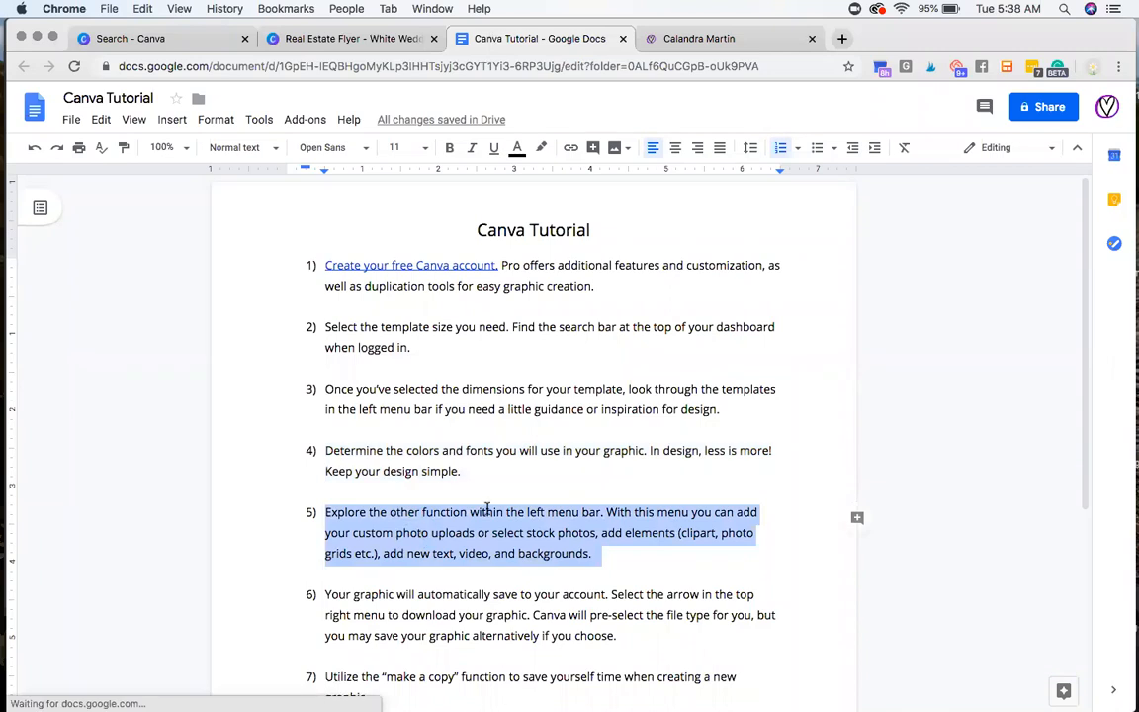
click(364, 43)
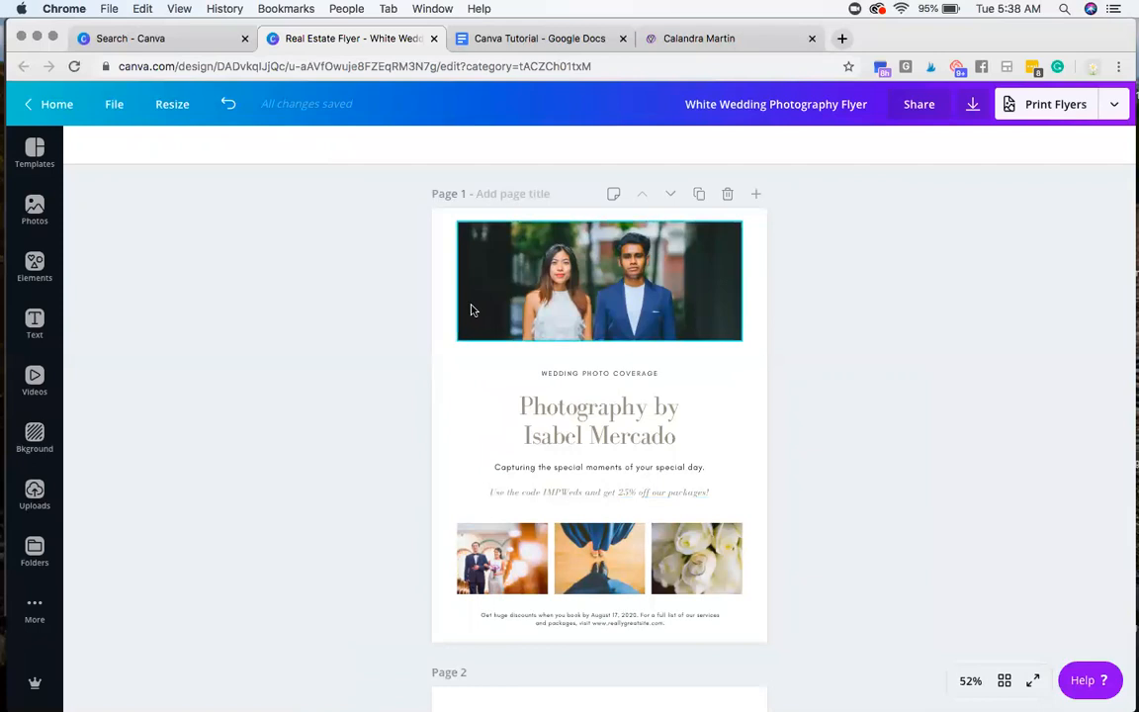
Step: Examine the flyer's cover photo and each text line in the grouped text block by selecting them individually
click(534, 308)
click(579, 381)
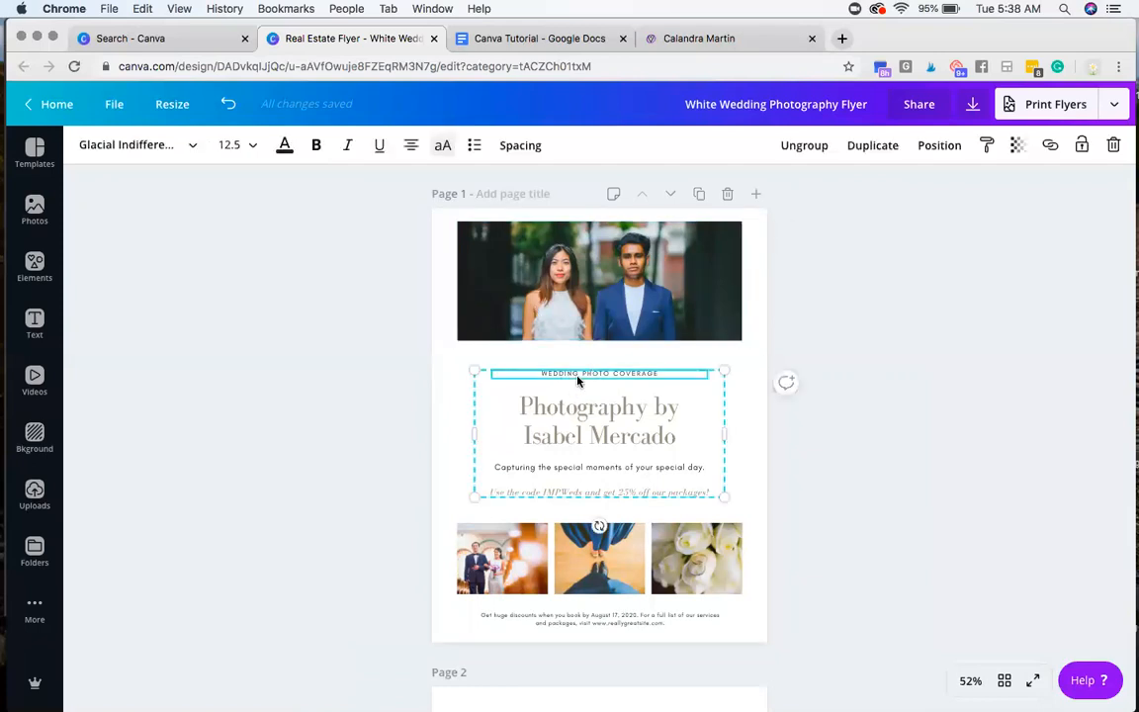
click(547, 285)
click(562, 426)
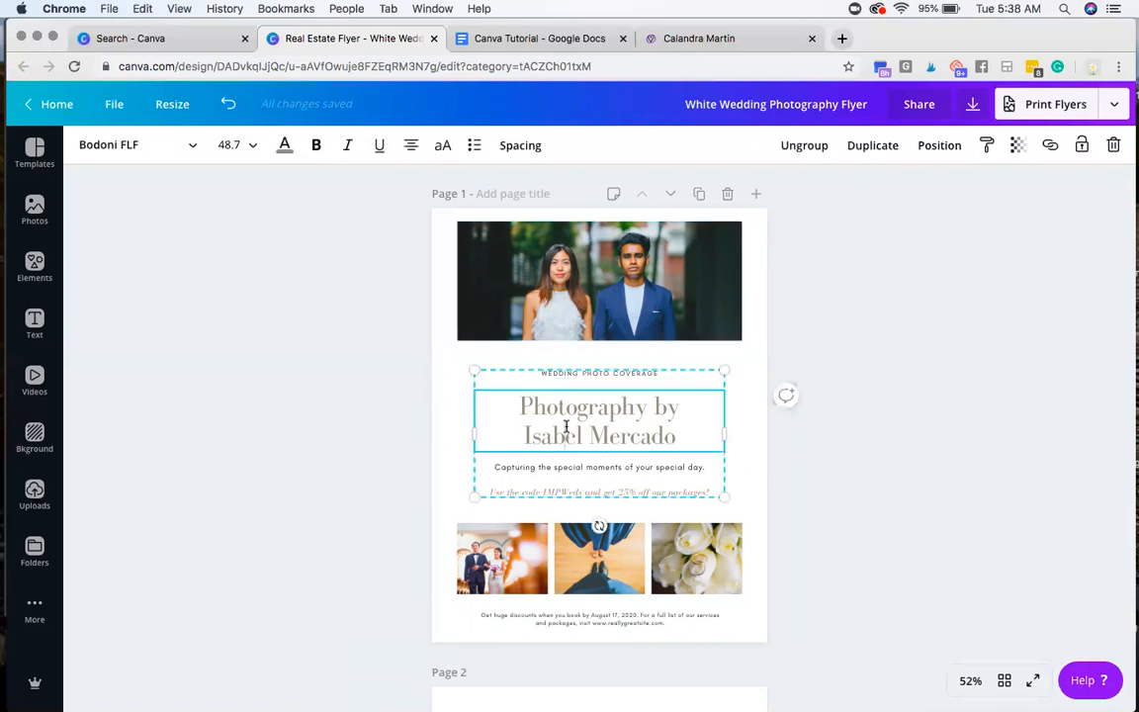
scroll(549, 465, down, 2)
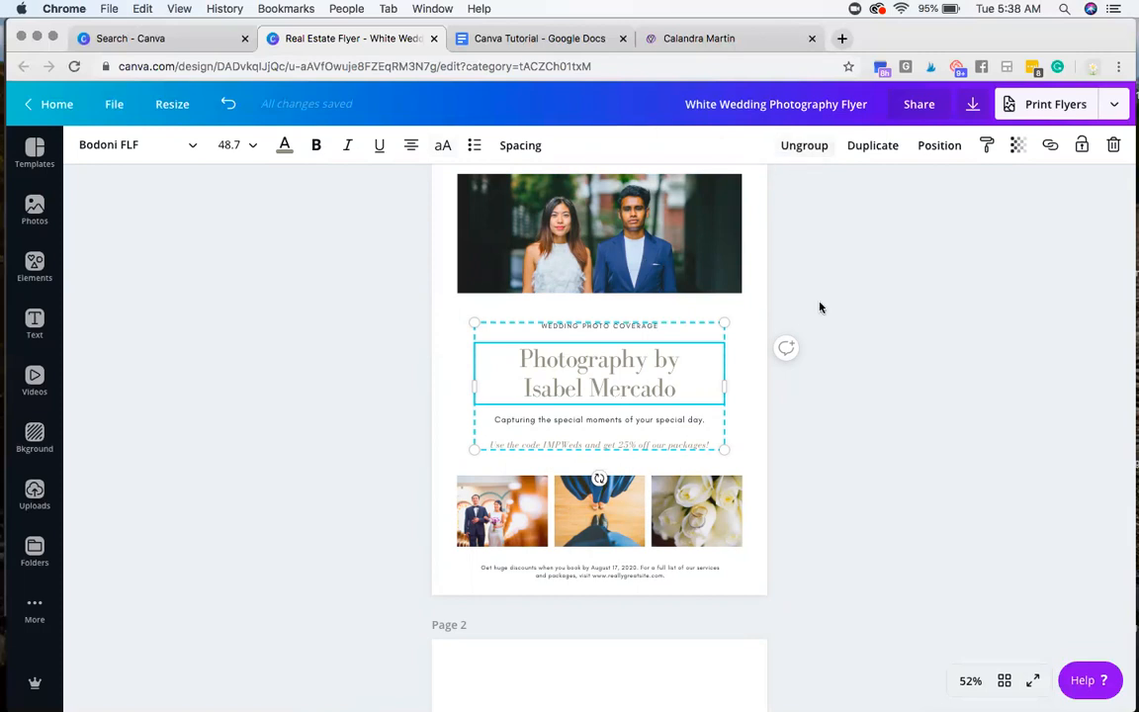
click(632, 328)
click(621, 363)
click(620, 425)
click(613, 446)
click(661, 346)
click(435, 355)
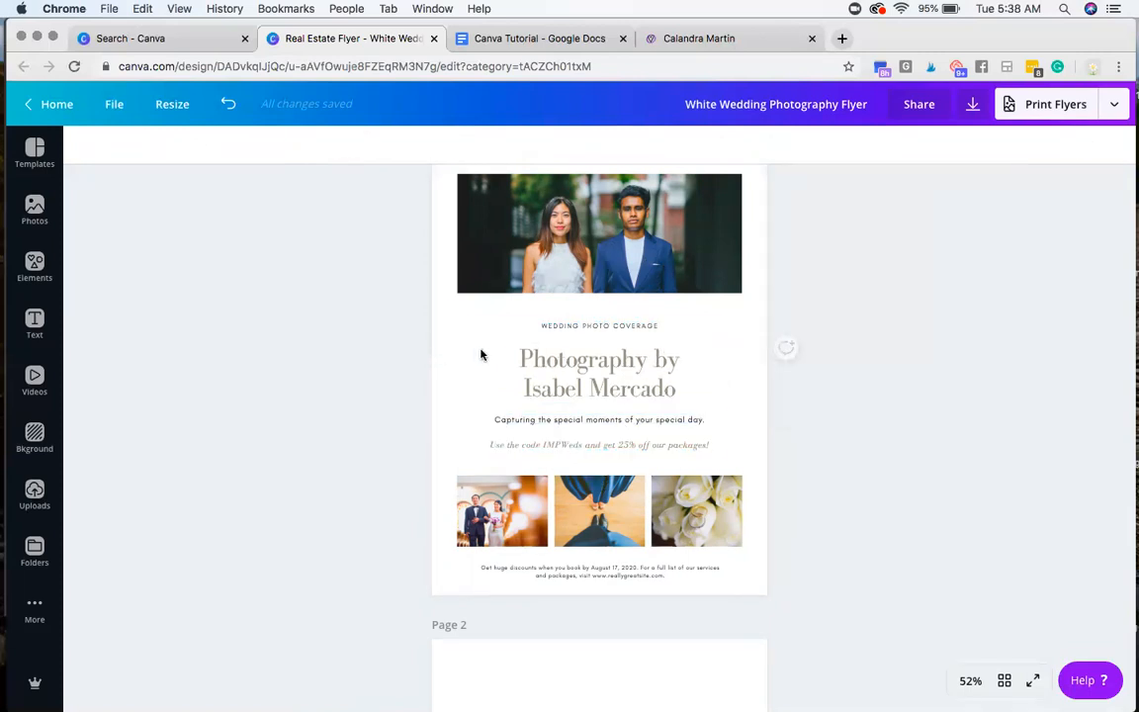
Step: Move the grouped text block on page 1 slightly upward as one unit and deselect it
click(517, 353)
drag(554, 372, 510, 342)
click(410, 332)
Step: Ungroup the text block on page 1 and select the "WEDDING PHOTO COVERAGE" line and the main heading separately
click(529, 320)
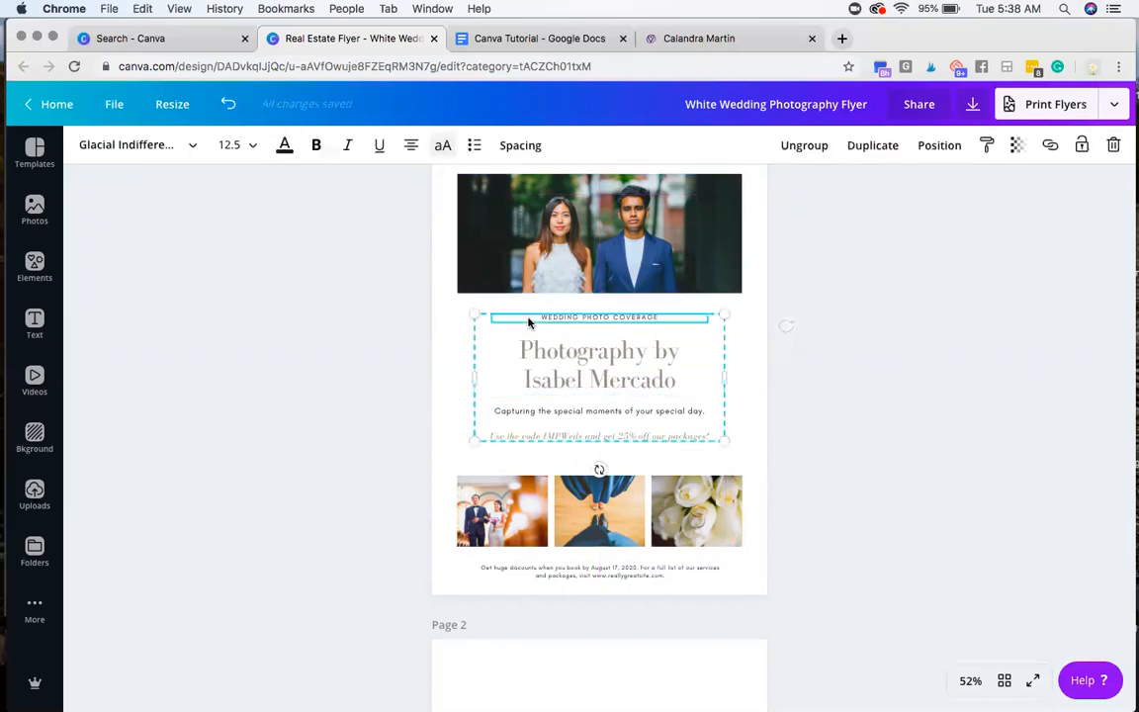
click(805, 144)
click(849, 363)
click(587, 319)
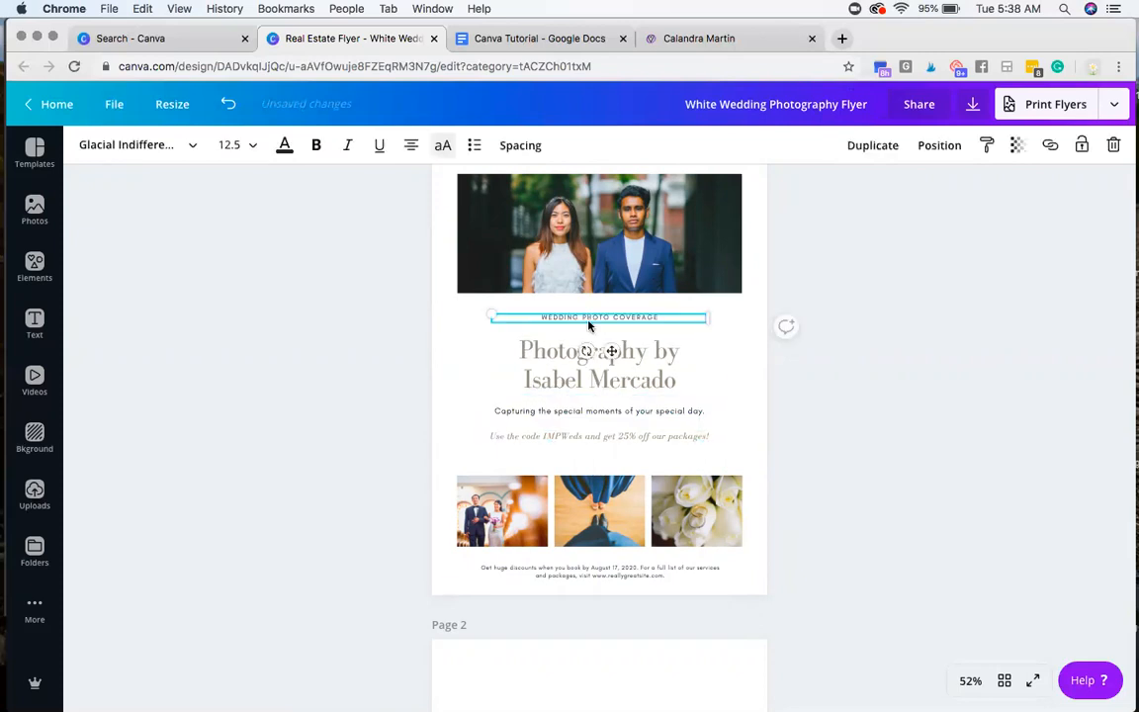
click(643, 380)
Step: Delete the "WEDDING PHOTO COVERAGE" line and reposition the "Photography by" heading centered just above the tagline
drag(560, 367, 419, 336)
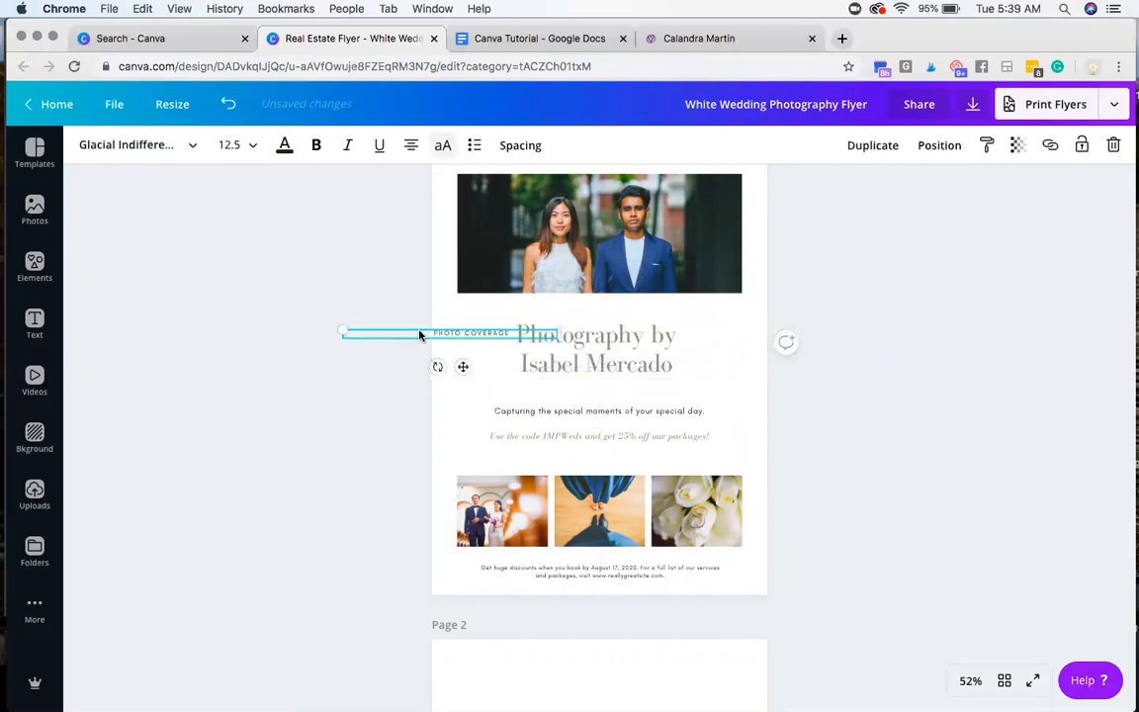
key(Delete)
drag(571, 335, 571, 350)
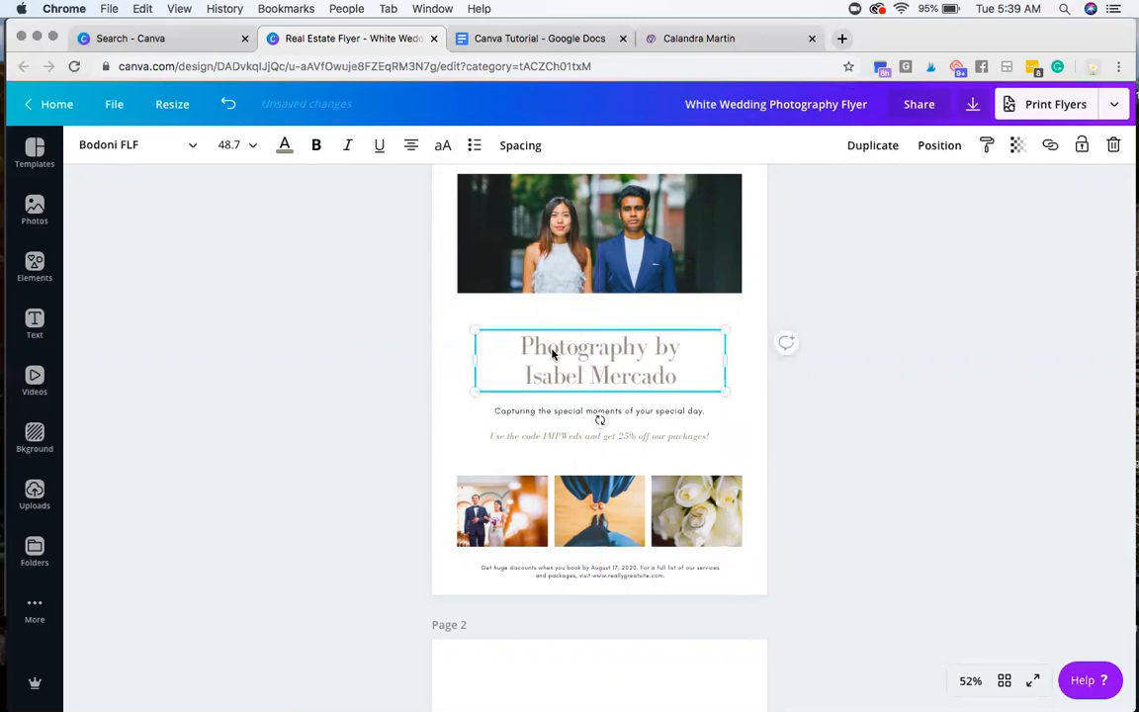
Step: Replace the main heading's wording on page 1 with "Add Text"
triple_click(553, 349)
key(super+a)
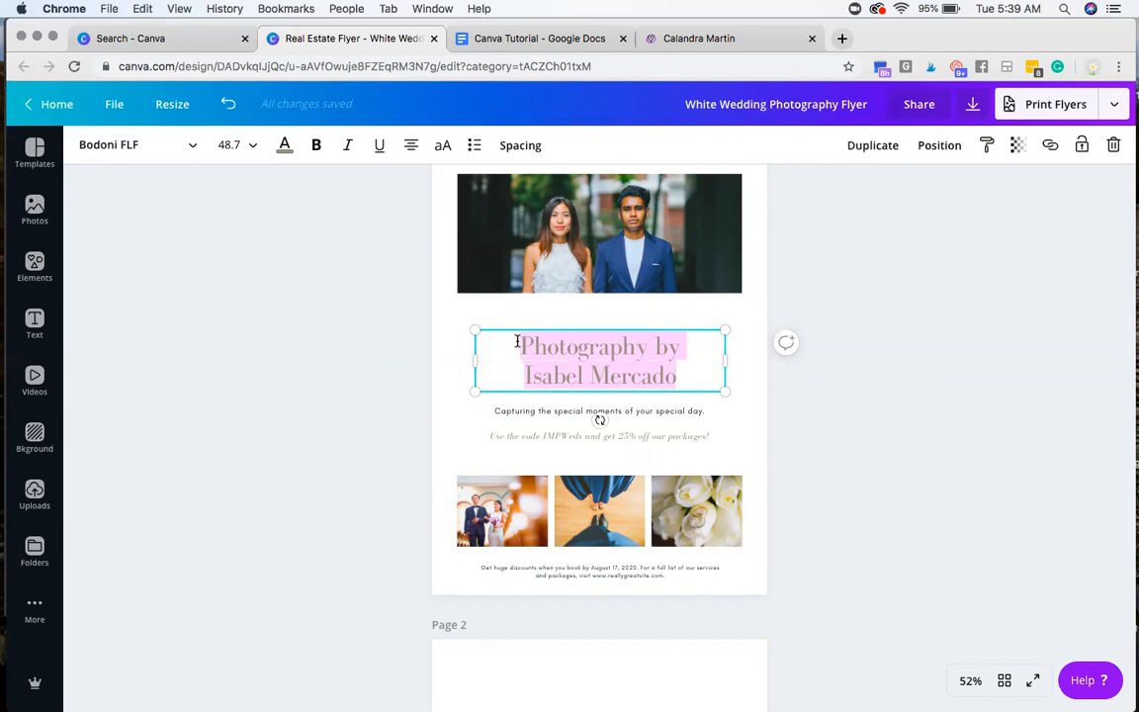
text(Add)
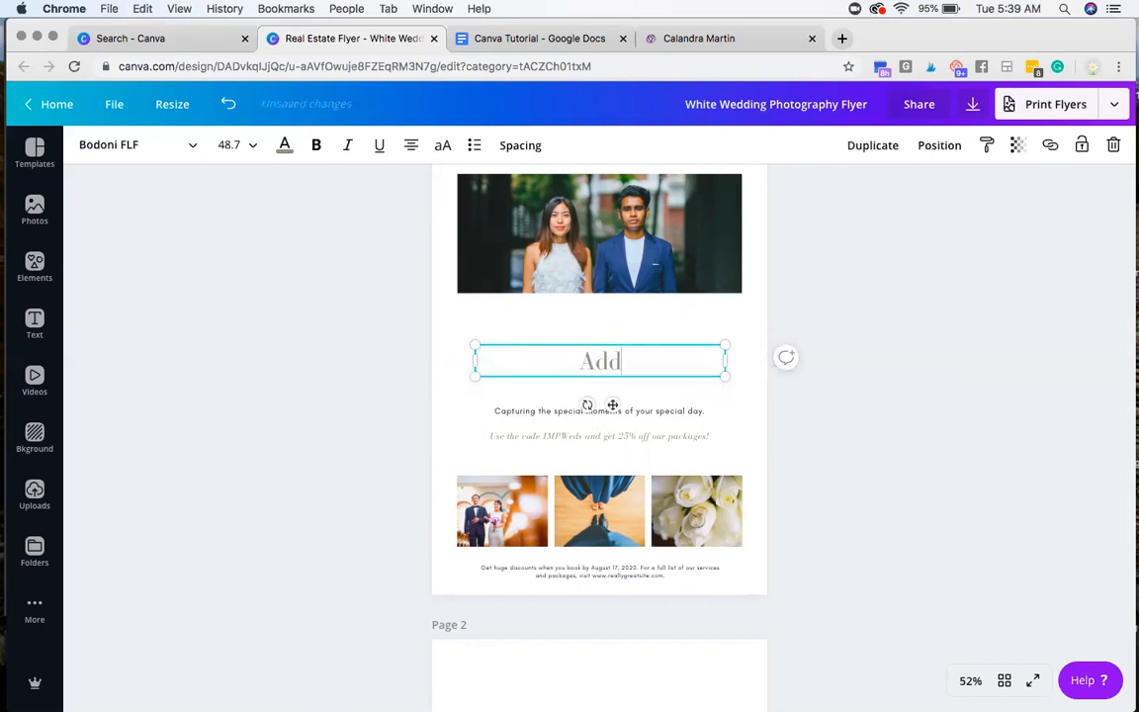
text( Text)
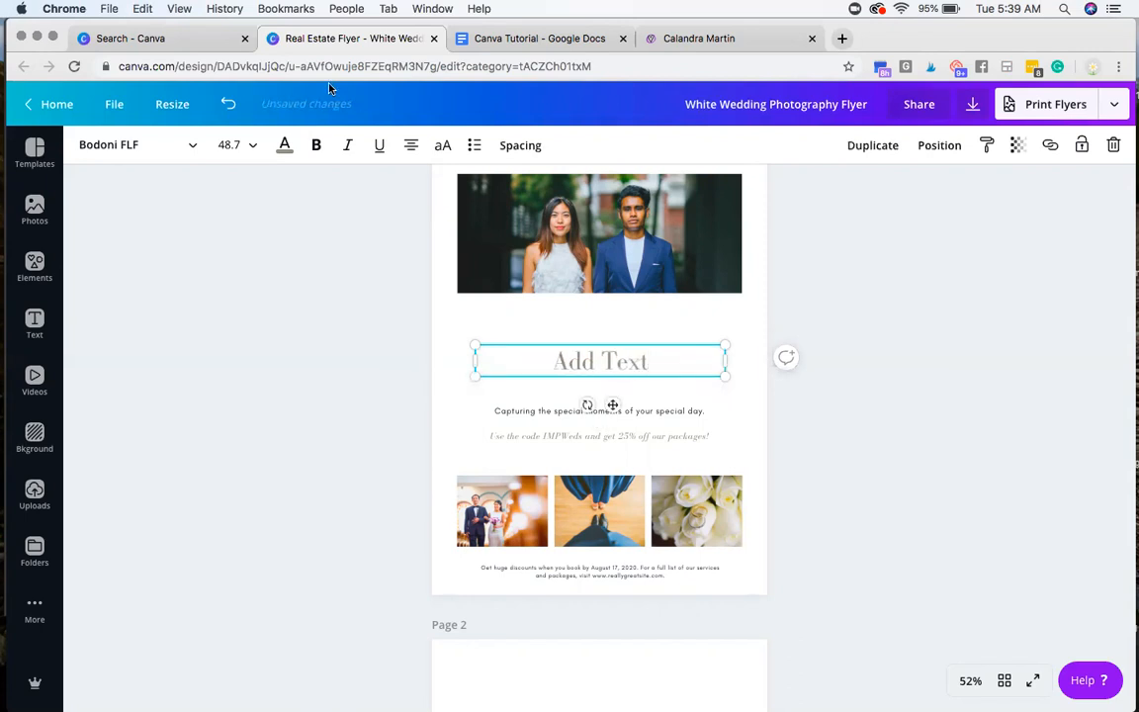
Step: Examine the "Add Text" heading's available fonts, its letter and line spacing settings, and its transparency setting
key(super+a)
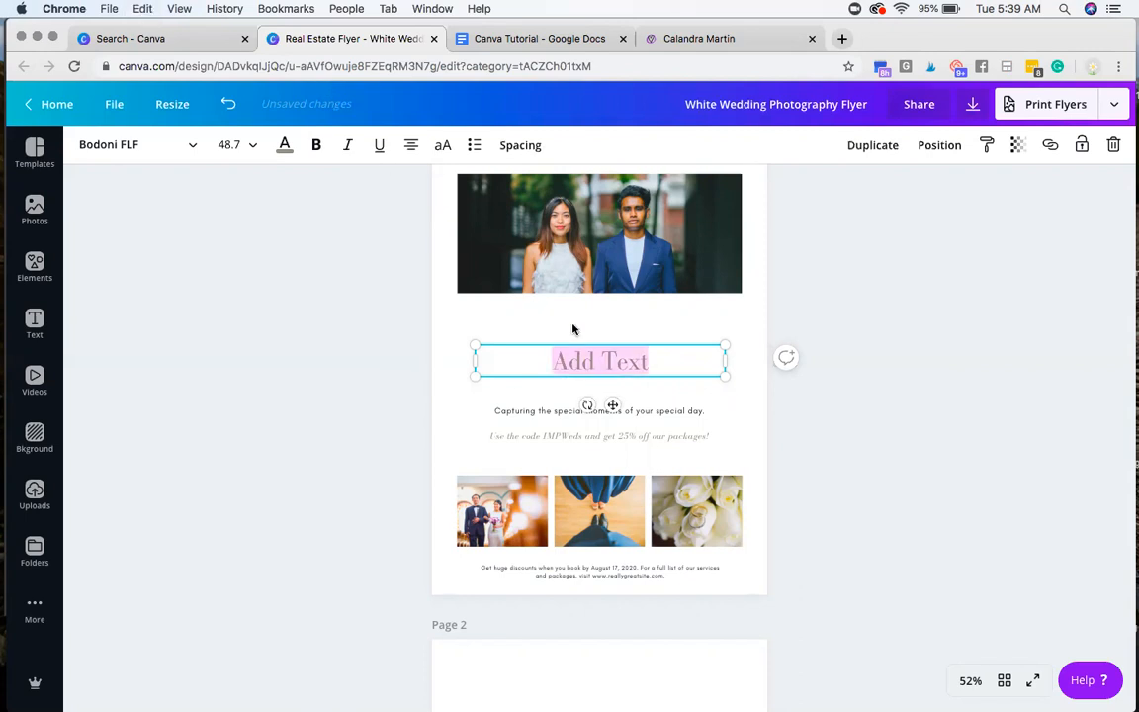
click(167, 144)
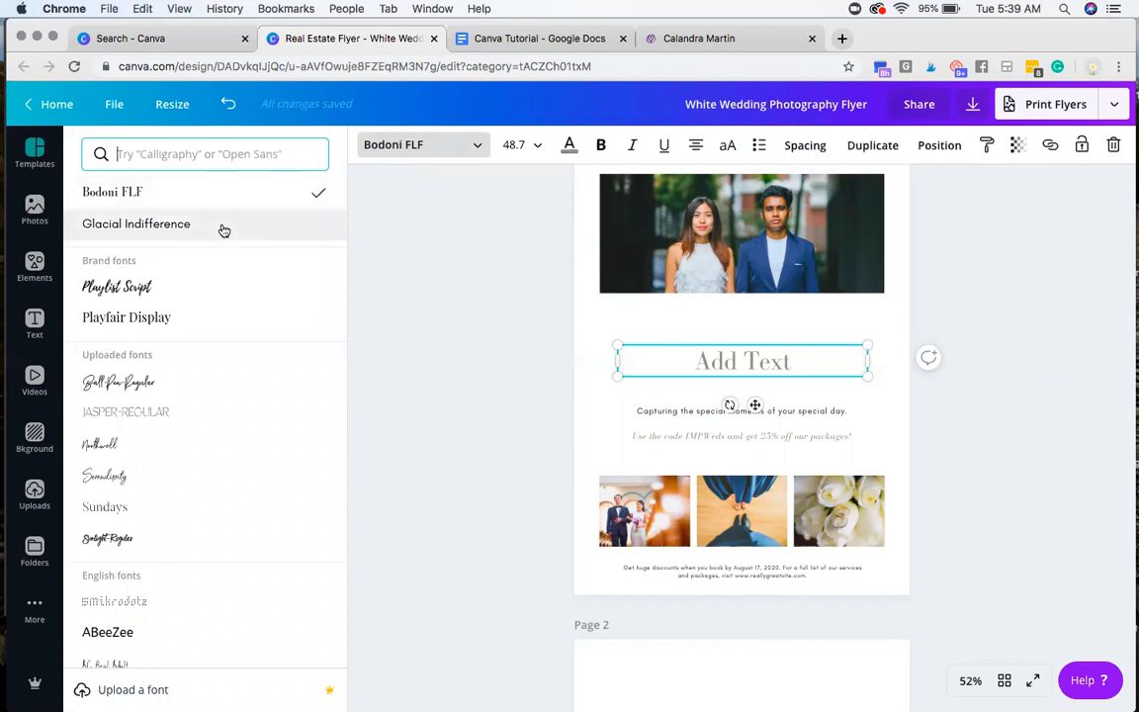
click(460, 257)
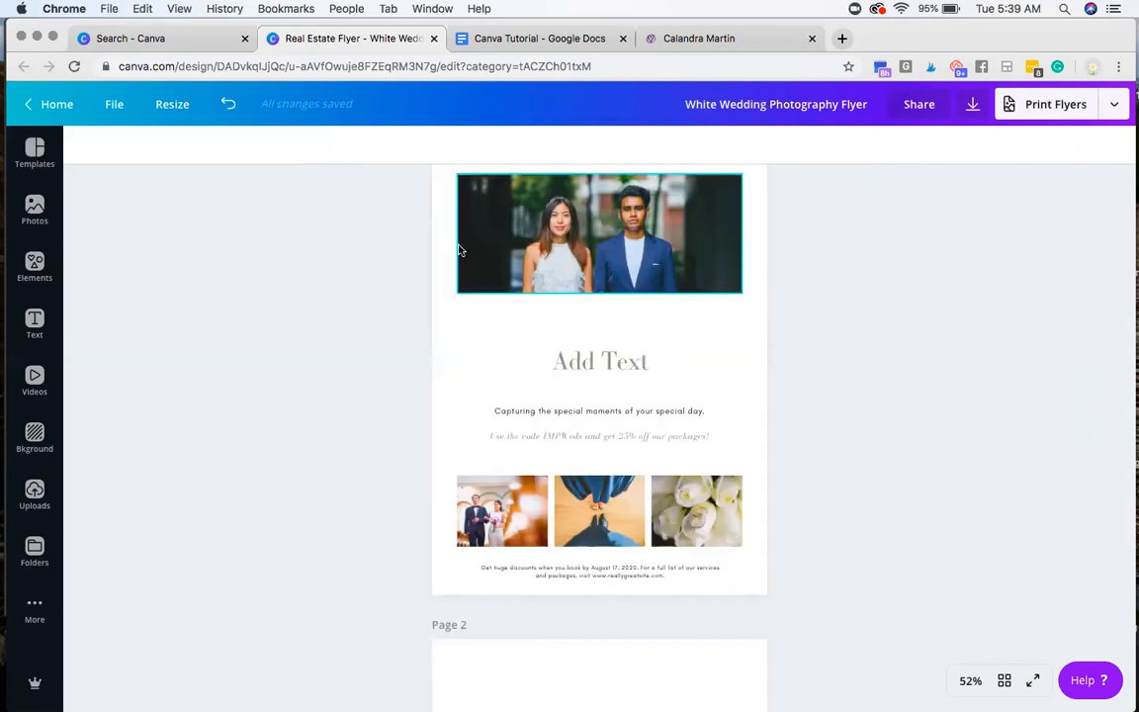
click(622, 369)
click(530, 153)
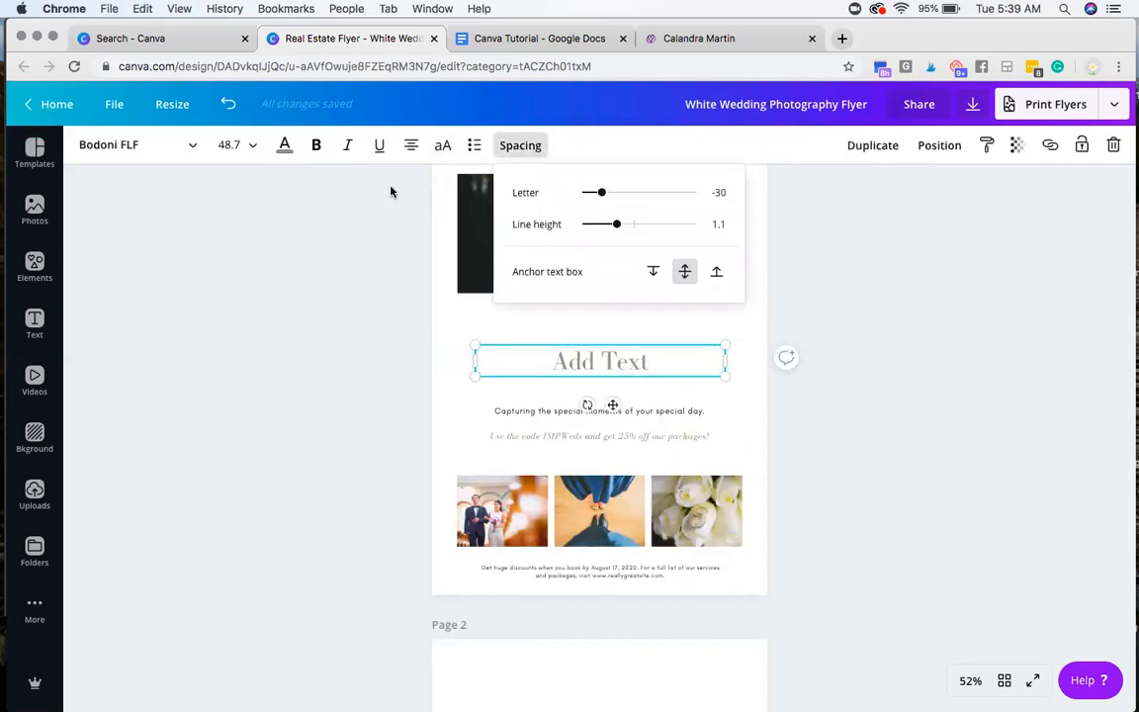
click(527, 154)
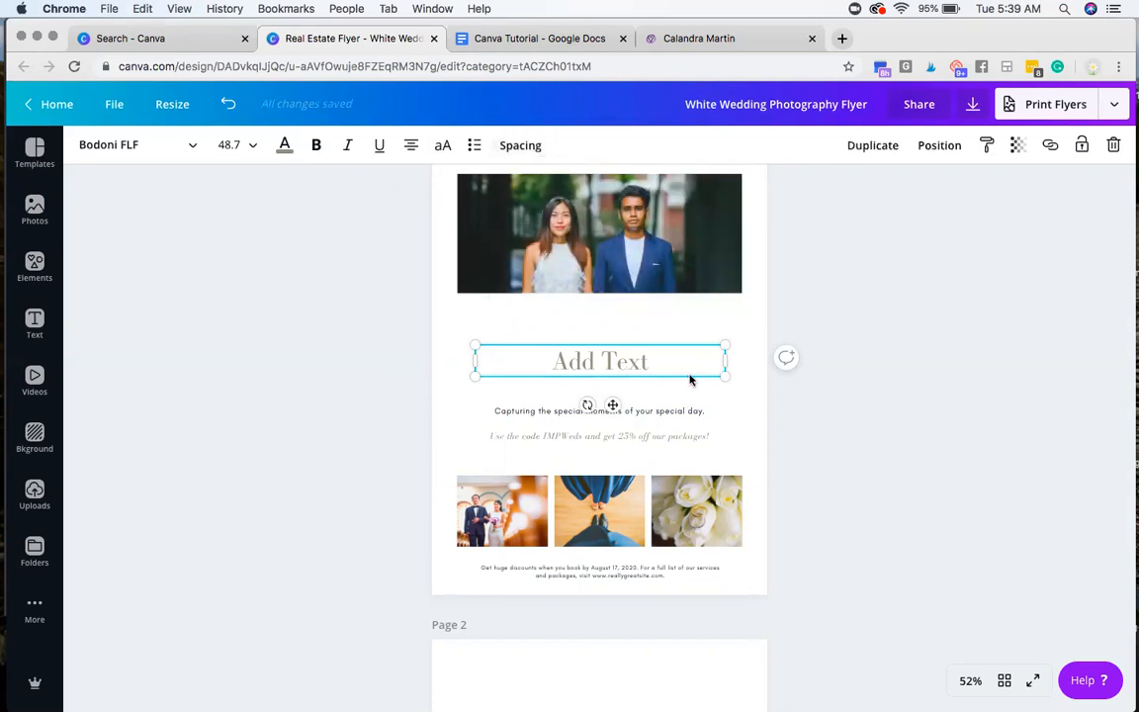
click(1018, 147)
drag(986, 192, 999, 217)
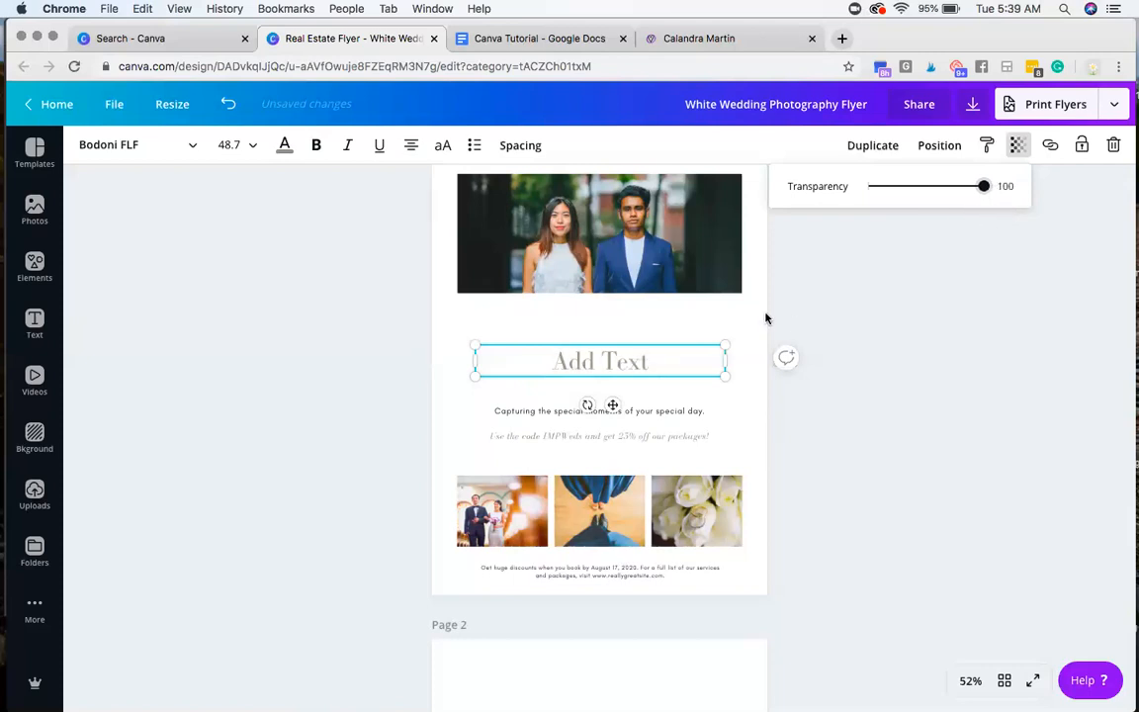
Step: Move the "Add Text" heading onto the middle of the cover photo and fade the photo to roughly half transparency
click(561, 244)
drag(605, 364, 616, 234)
click(692, 286)
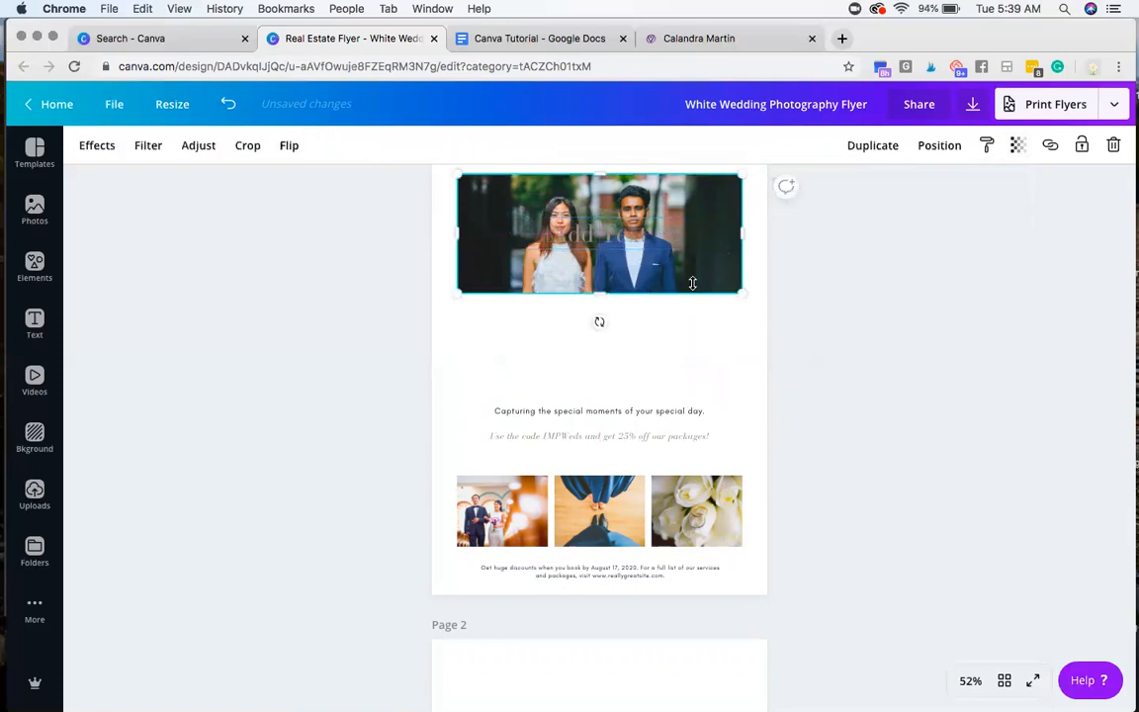
click(1018, 145)
drag(985, 188, 929, 198)
Step: Recolor the "Add Text" heading with the near-black document color and deselect it
click(529, 223)
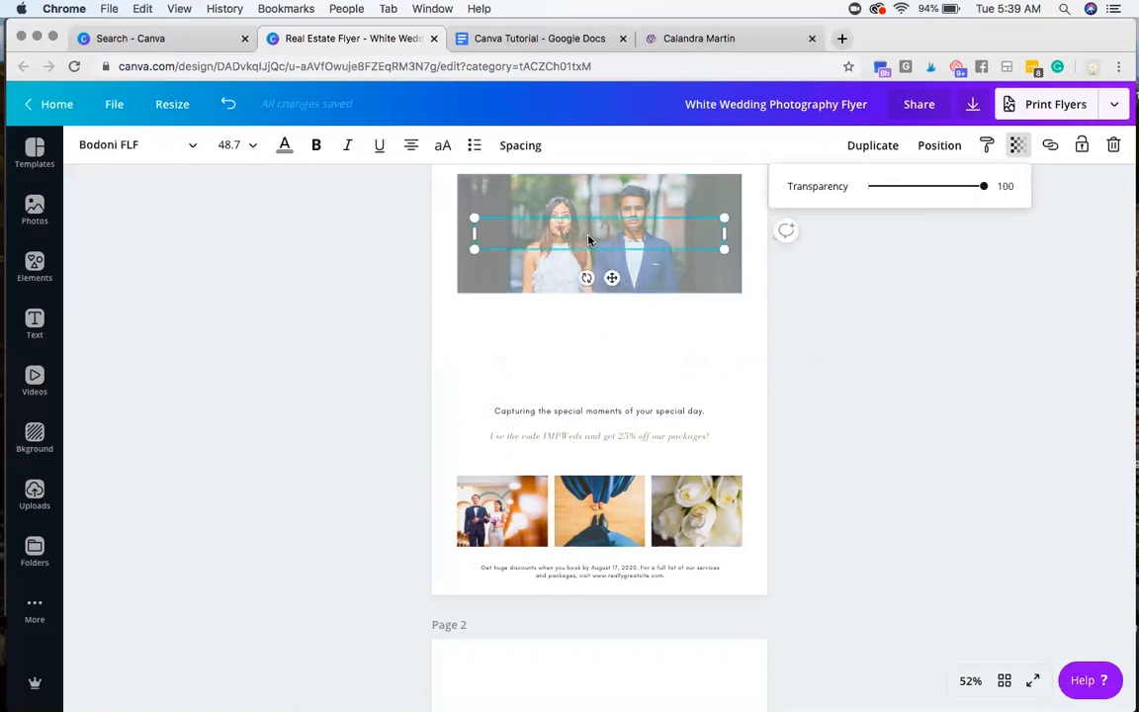
click(283, 144)
click(147, 228)
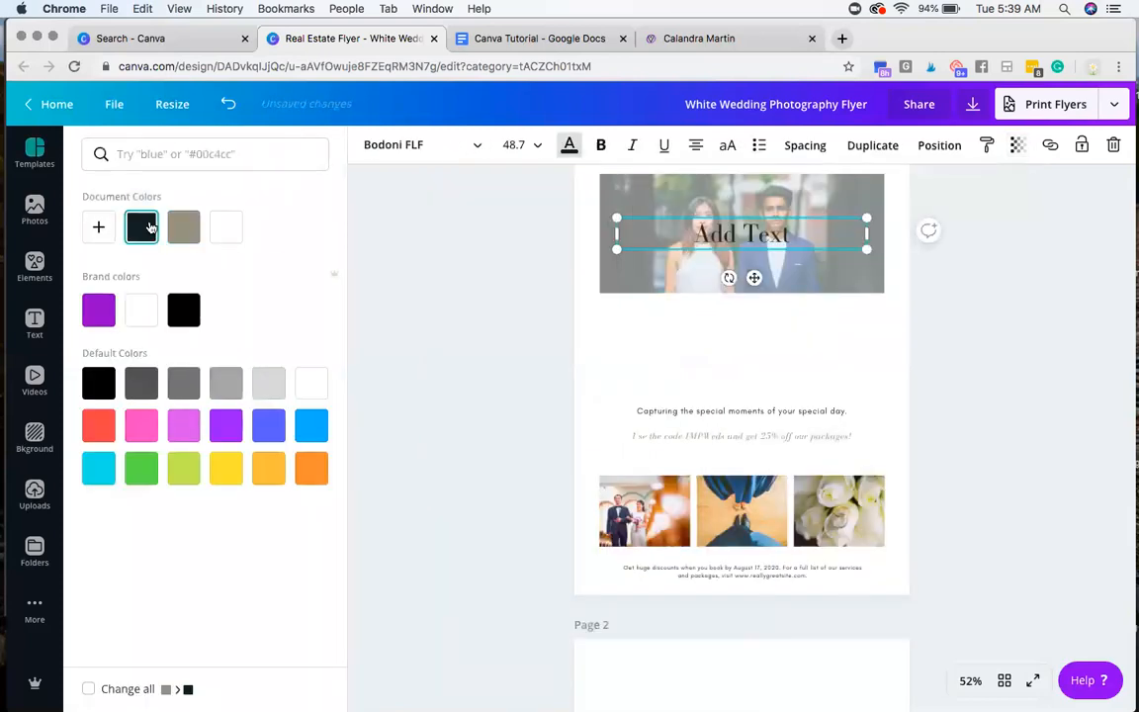
click(503, 350)
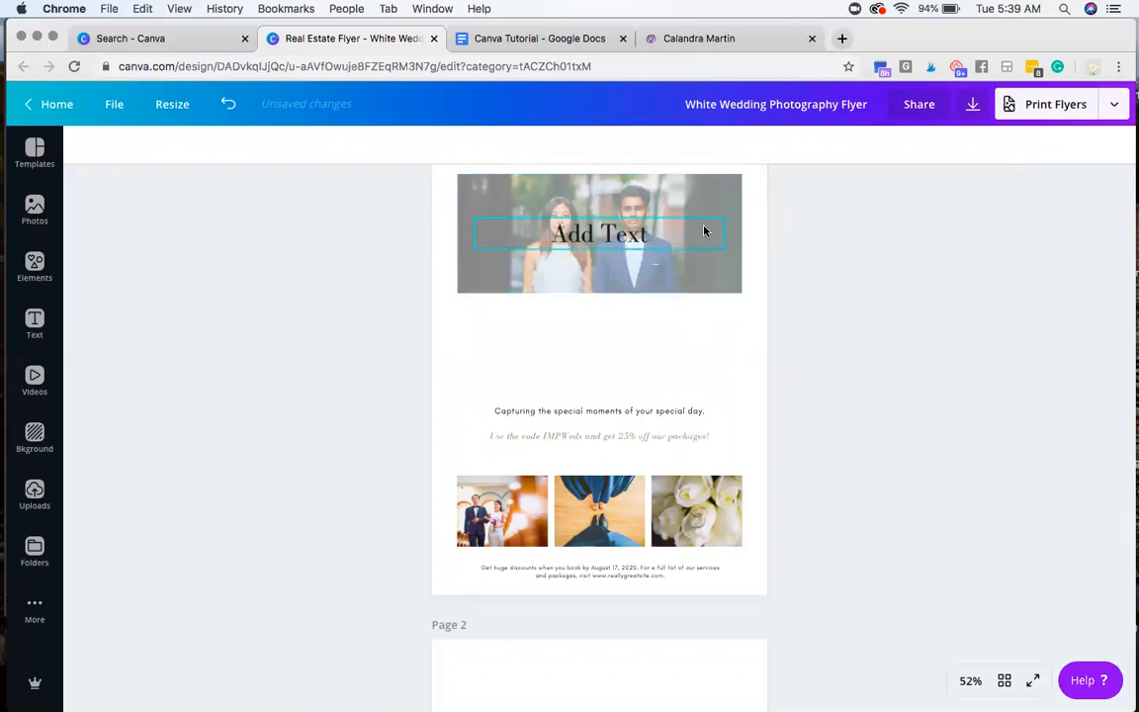
Step: Lock the "Add Text" heading in place and unlock it again
click(633, 225)
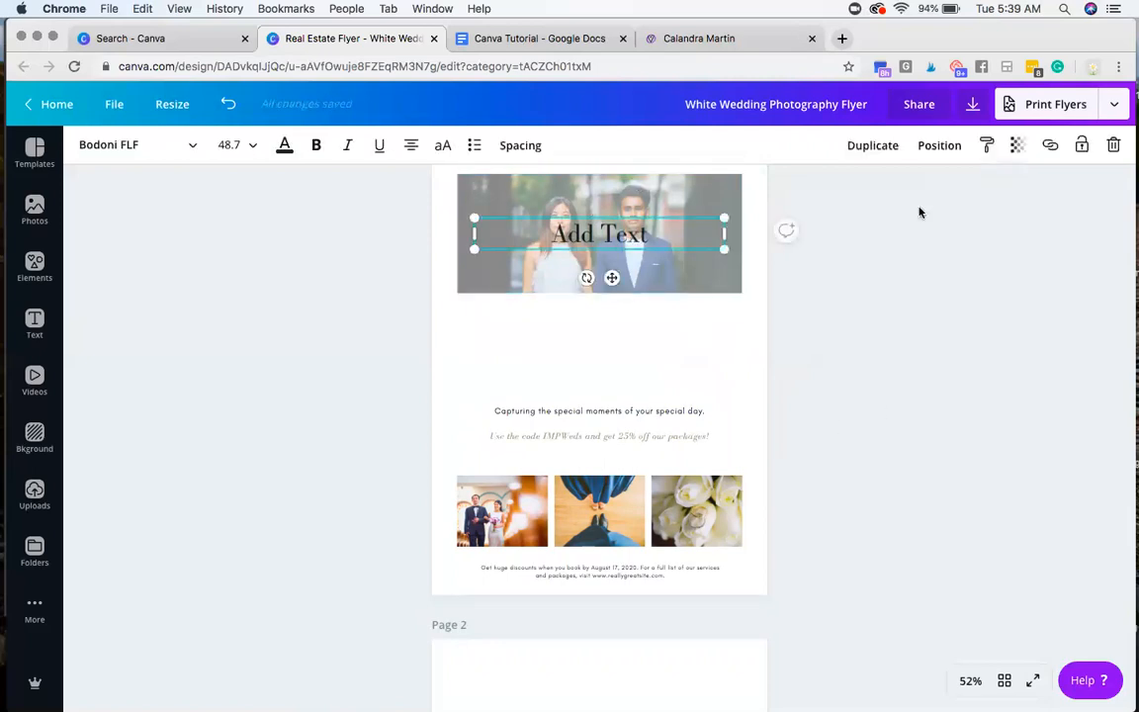
click(1082, 147)
click(1082, 146)
Step: Examine the link option for the "Add Text" heading without entering an address, and deselect the heading
click(1050, 148)
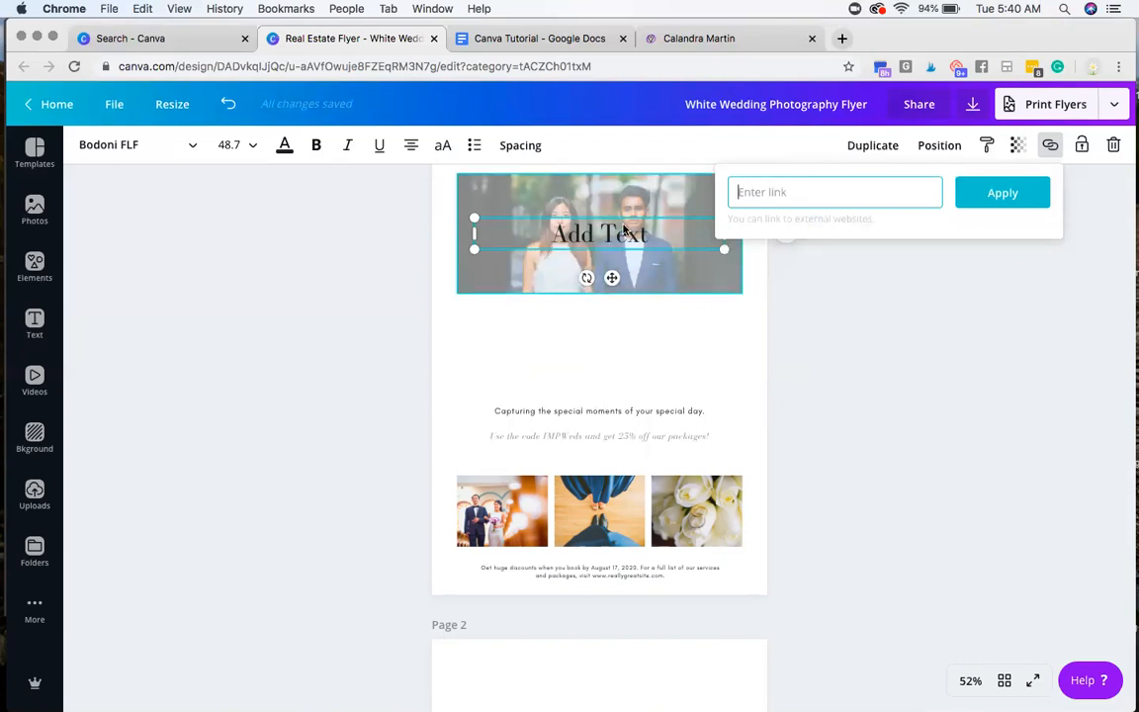
click(708, 257)
click(752, 284)
click(583, 235)
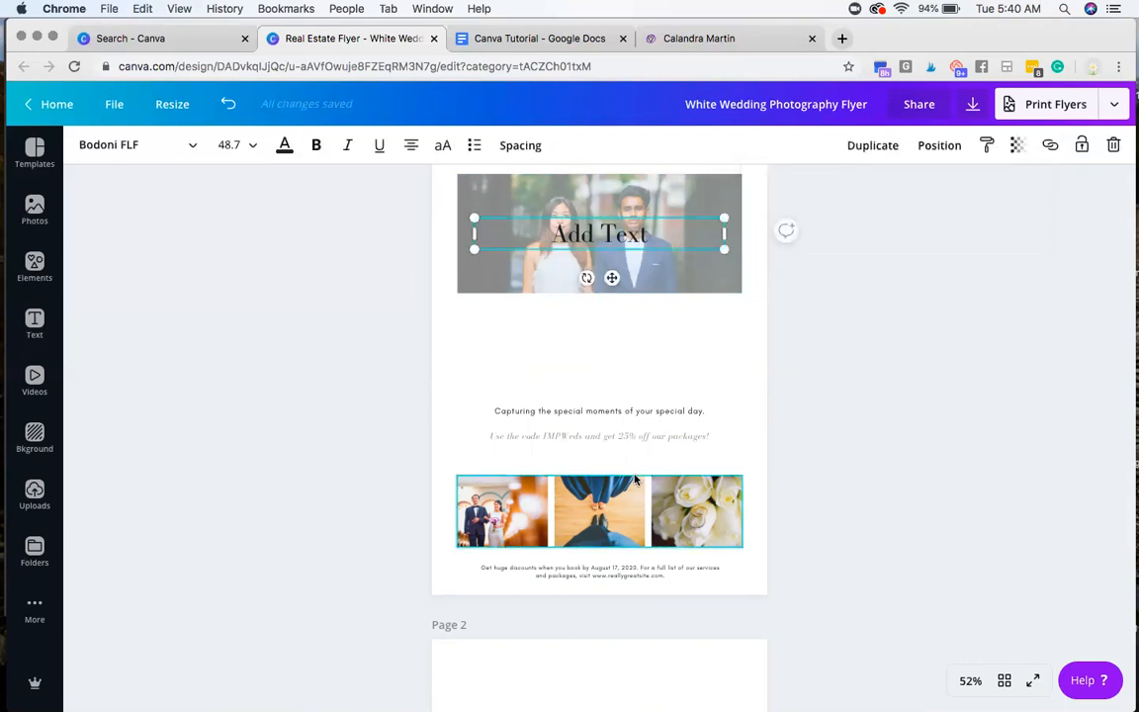
click(618, 409)
click(620, 239)
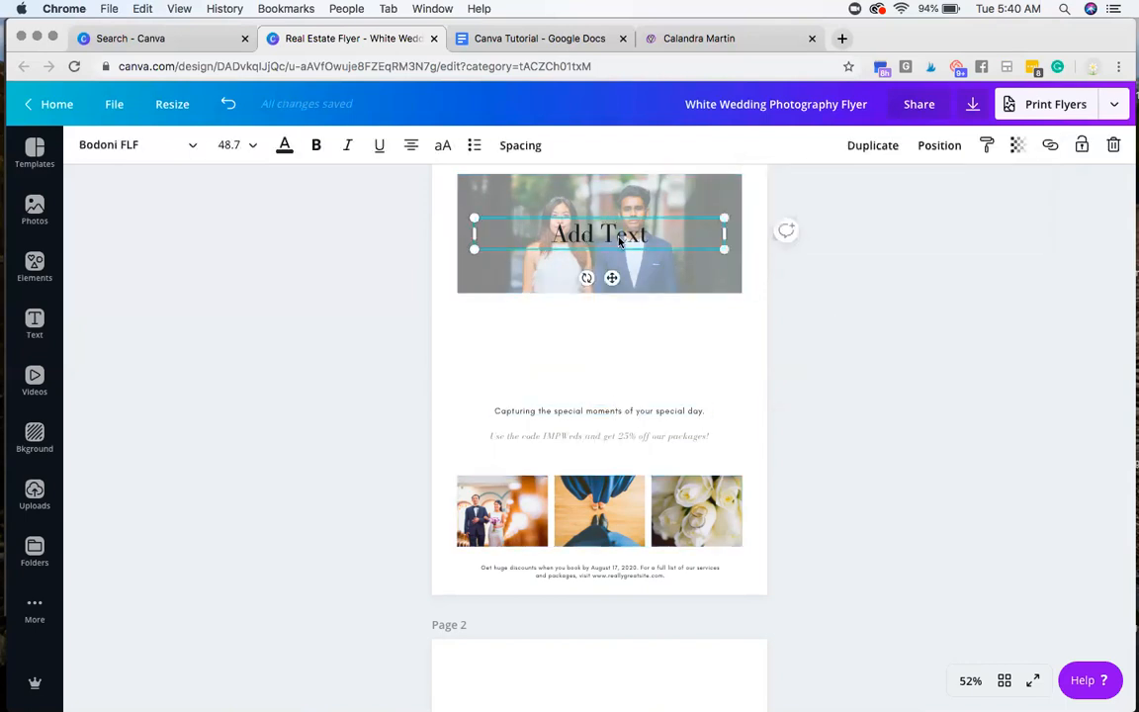
click(1050, 145)
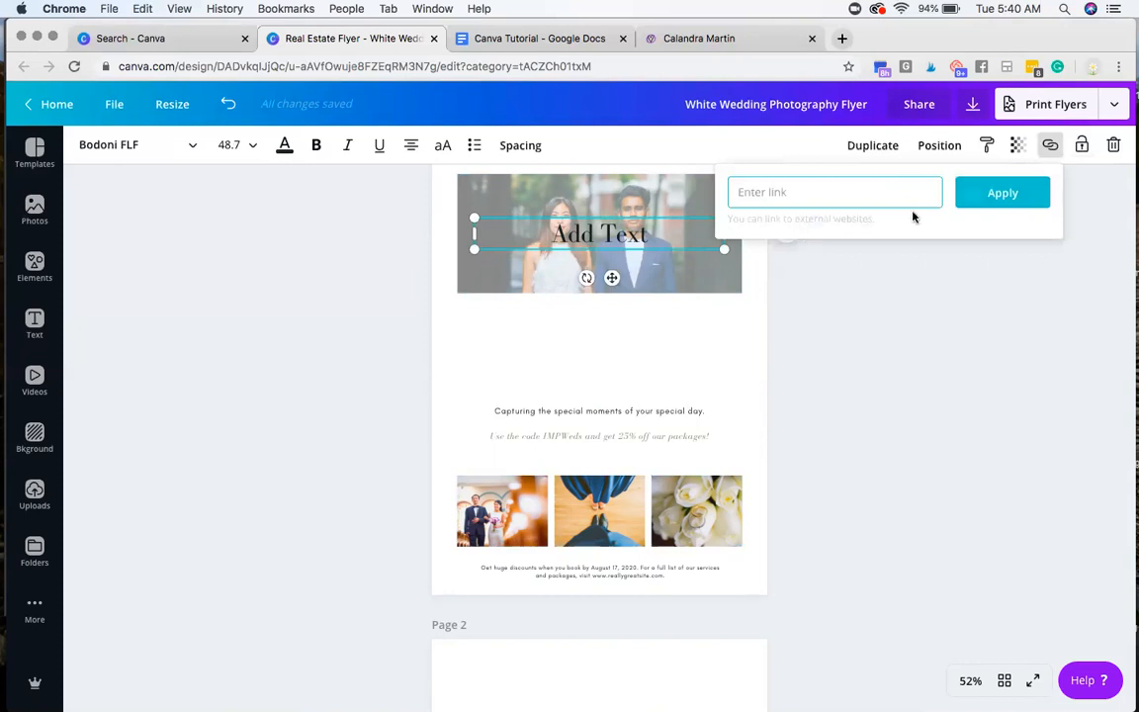
click(917, 320)
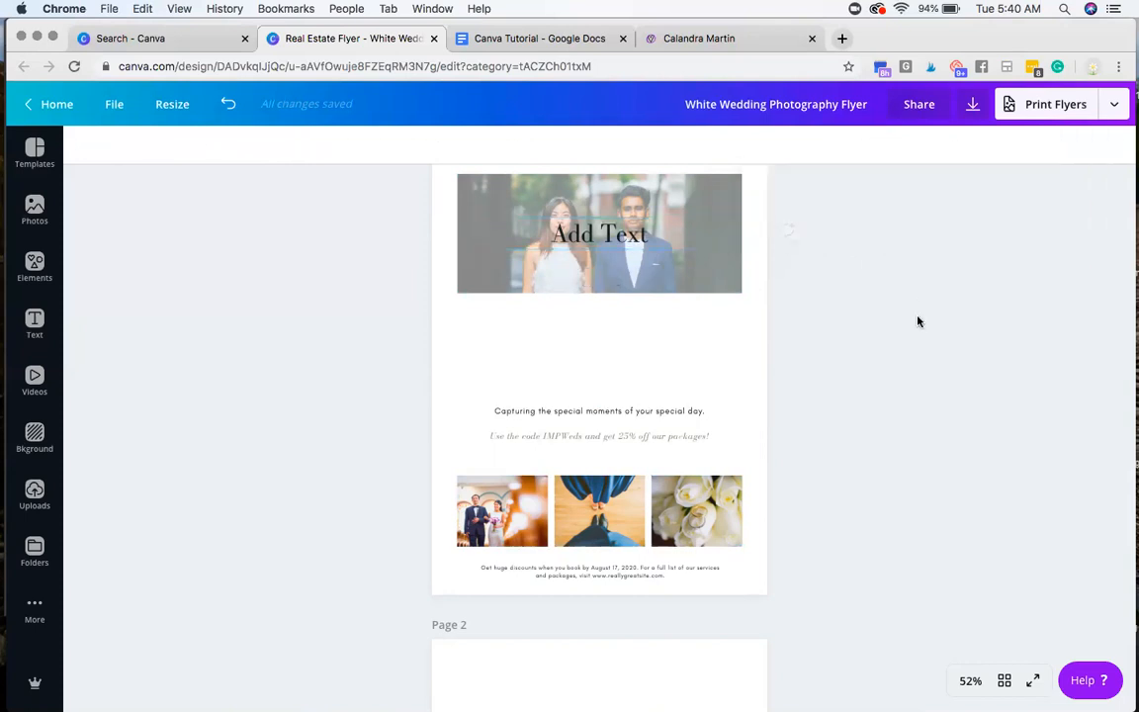
Step: Review both flyer pages, the photo library, and the element categories from grids and shapes through illustrations and icons
scroll(747, 424, down, 8)
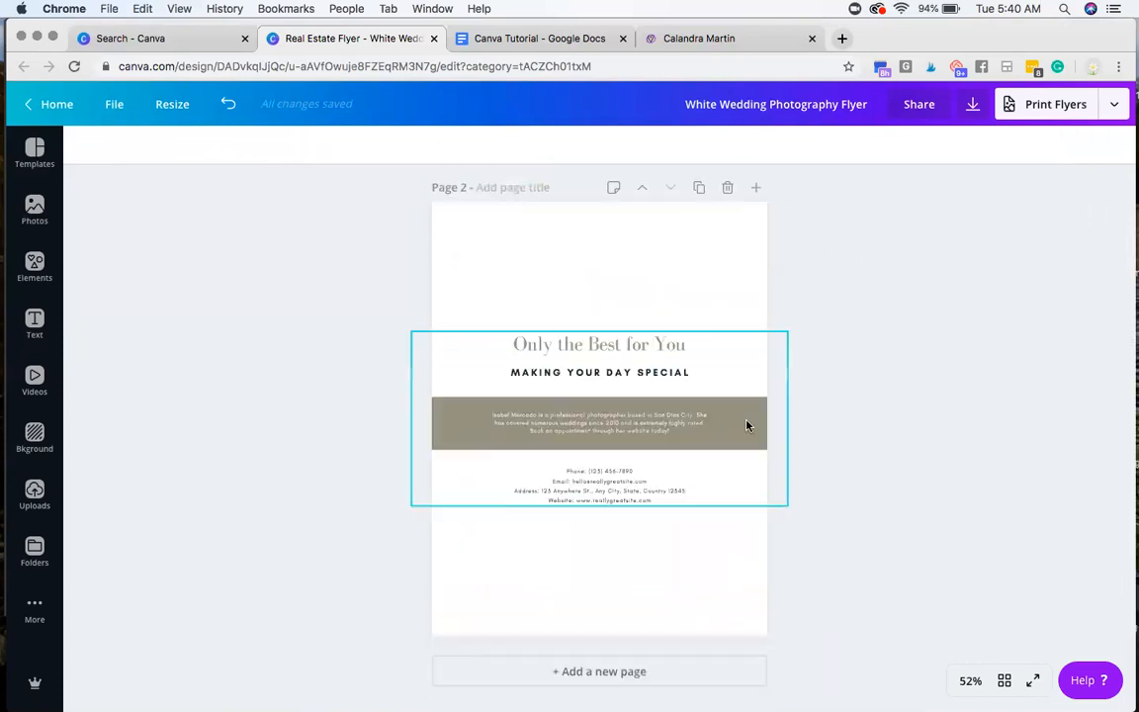
scroll(922, 477, up, 8)
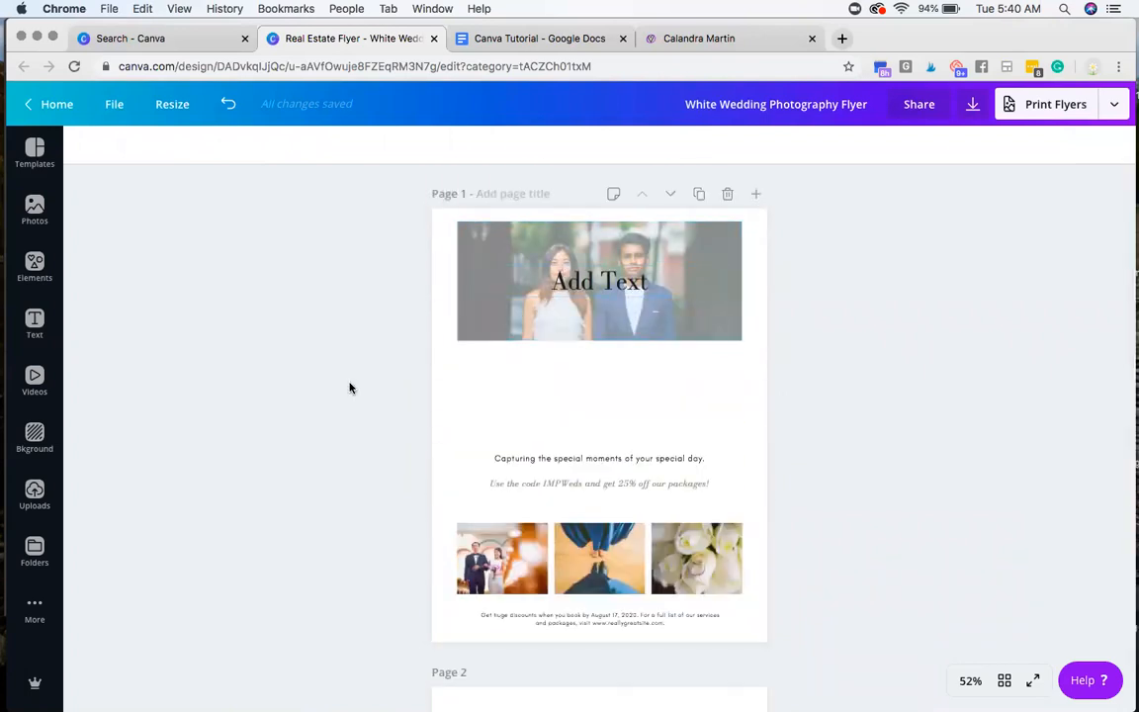
click(36, 208)
click(36, 261)
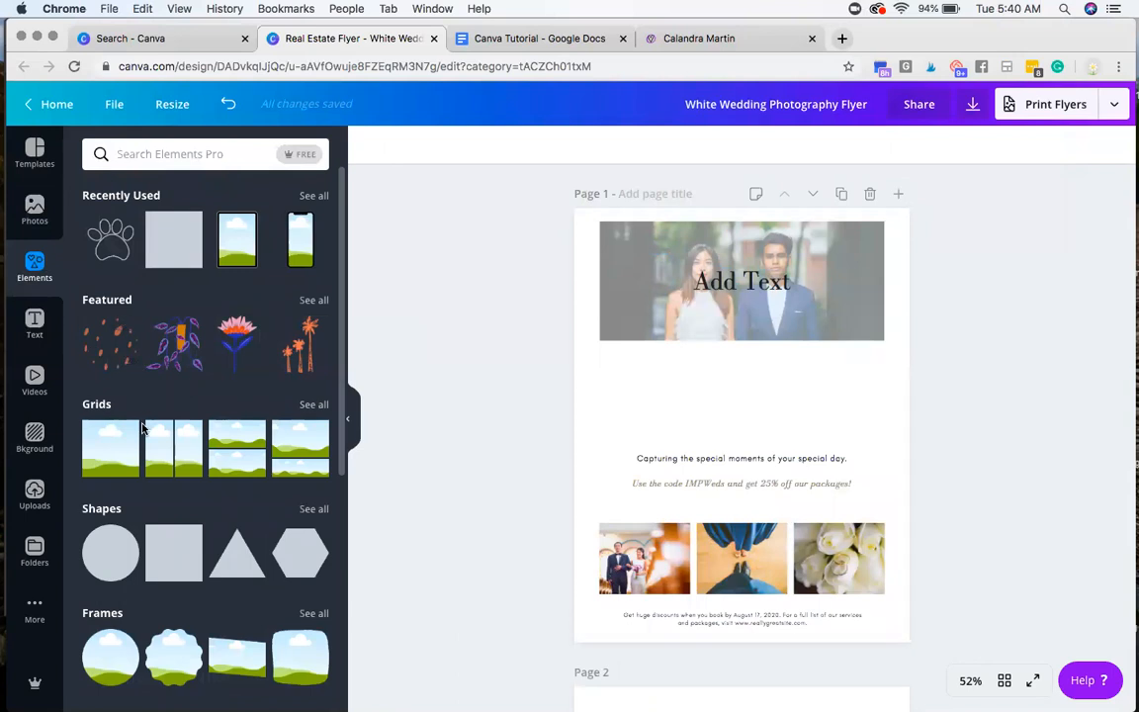
scroll(191, 518, down, 10)
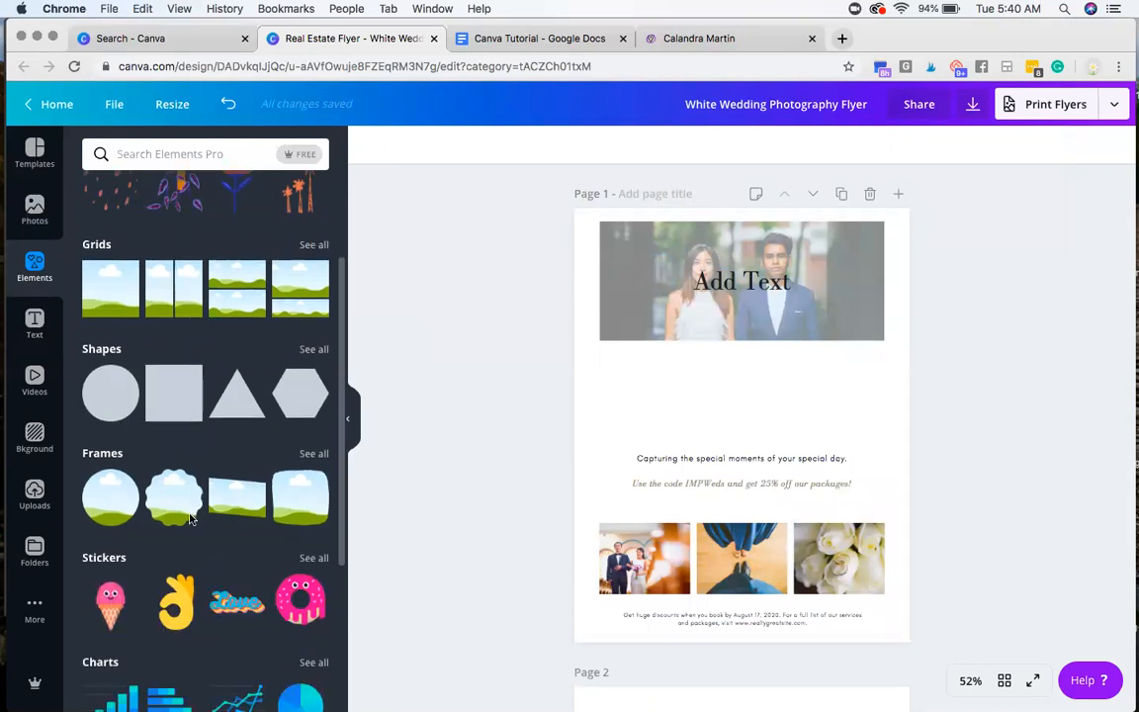
scroll(191, 518, down, 15)
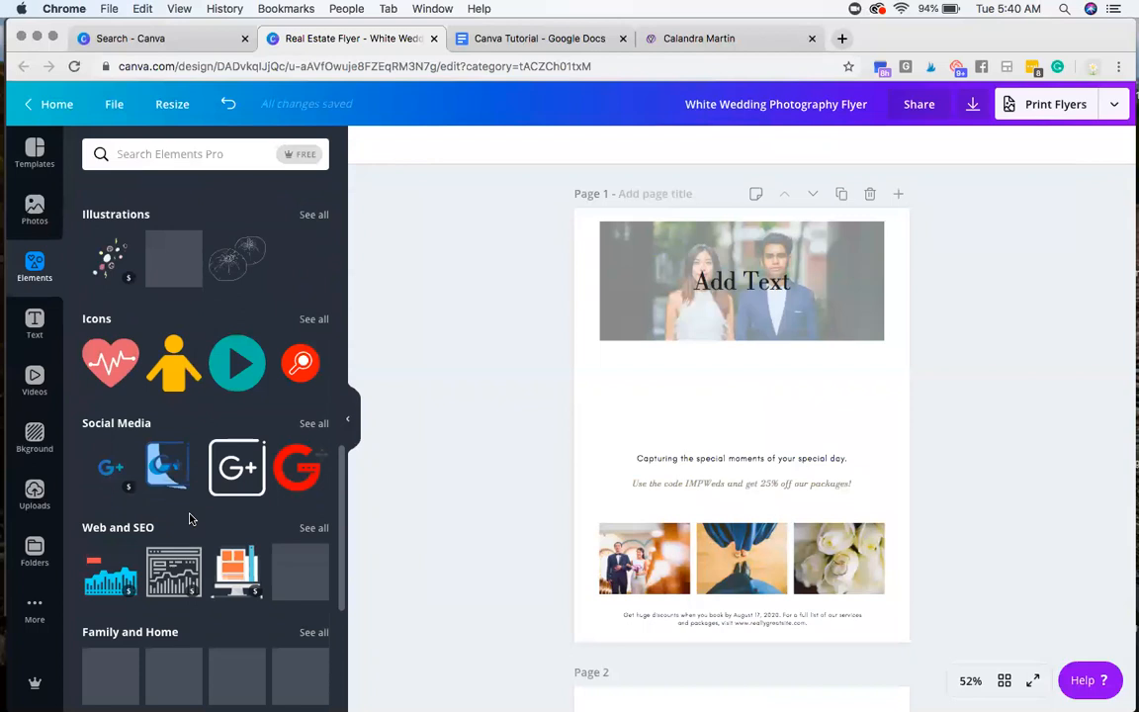
scroll(191, 518, up, 20)
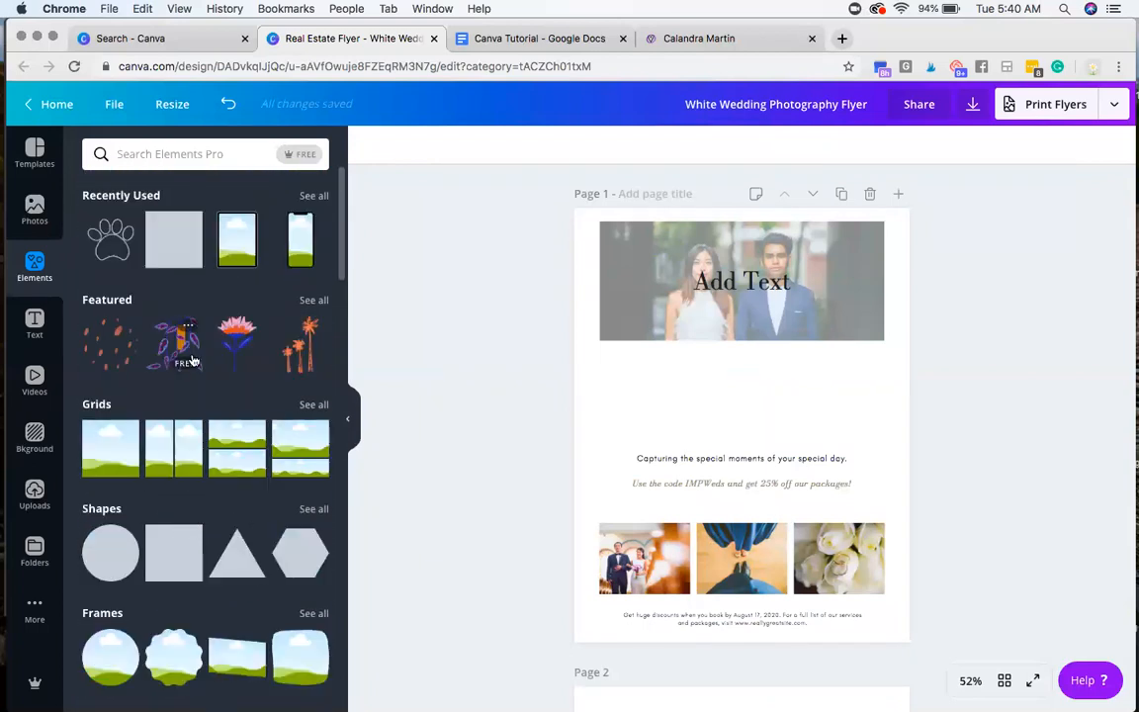
scroll(276, 455, down, 2)
scroll(276, 456, down, 3)
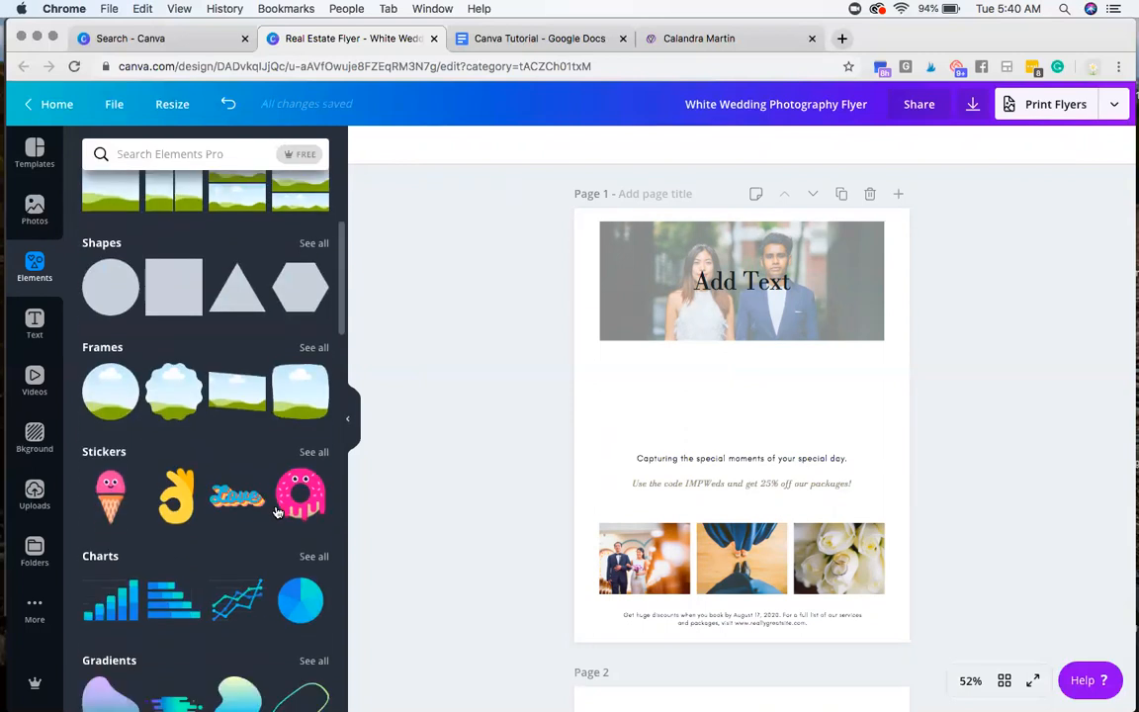
scroll(287, 470, down, 4)
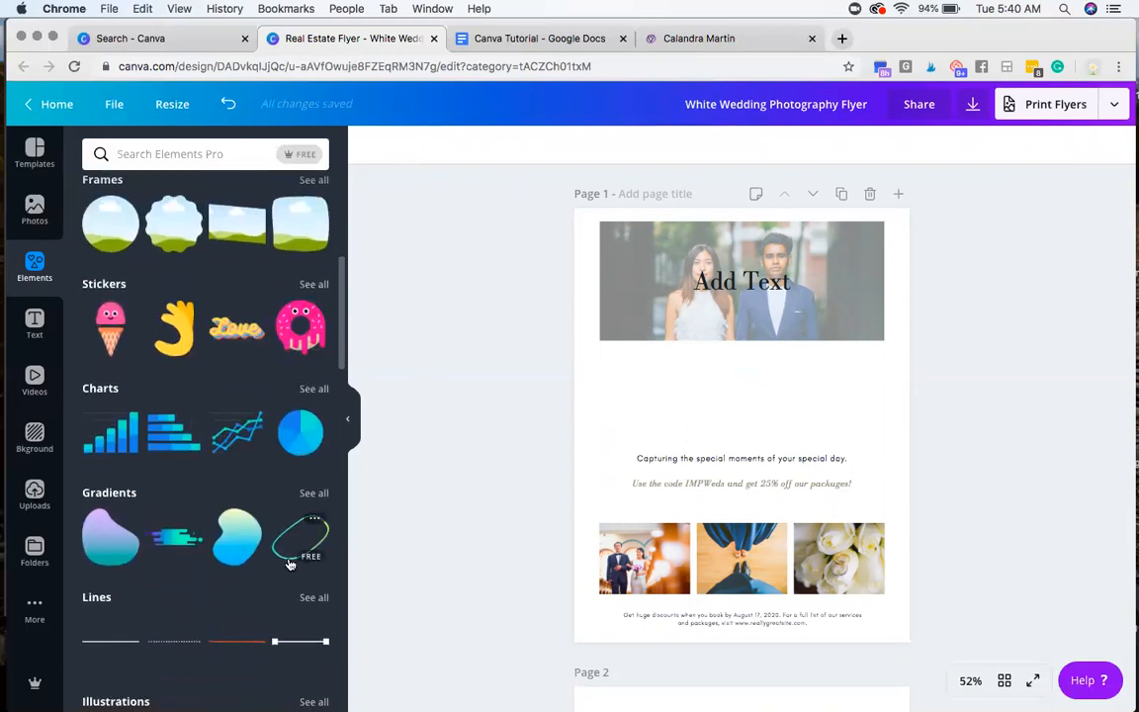
scroll(284, 464, down, 8)
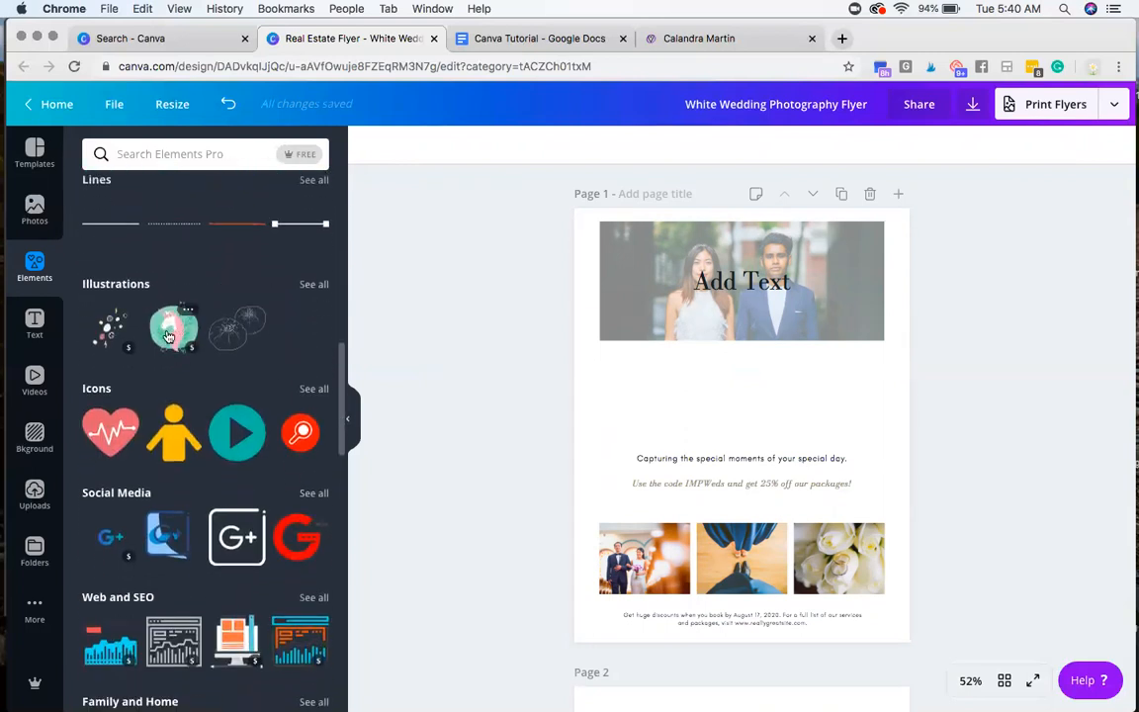
Step: Try adding the pink unicorn illustration to page 1 and delete it
click(168, 336)
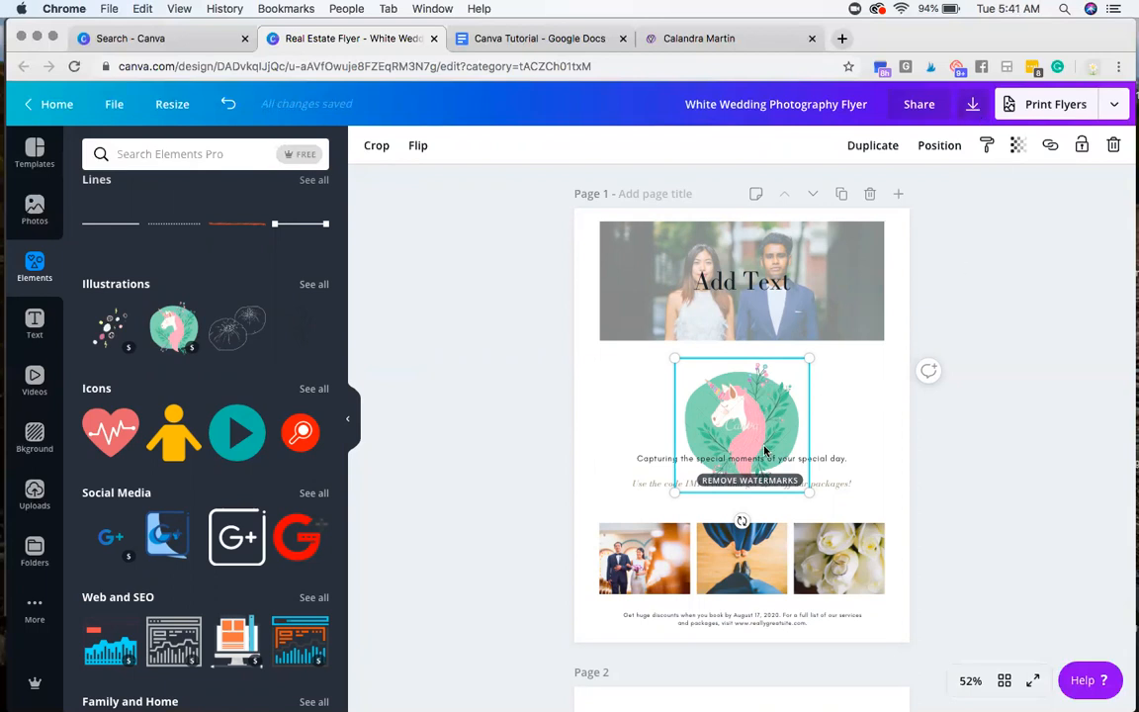
key(Delete)
Step: Browse the remaining element categories through Business and Finance, and the available text styles and font combinations
scroll(247, 408, down, 3)
scroll(248, 408, down, 6)
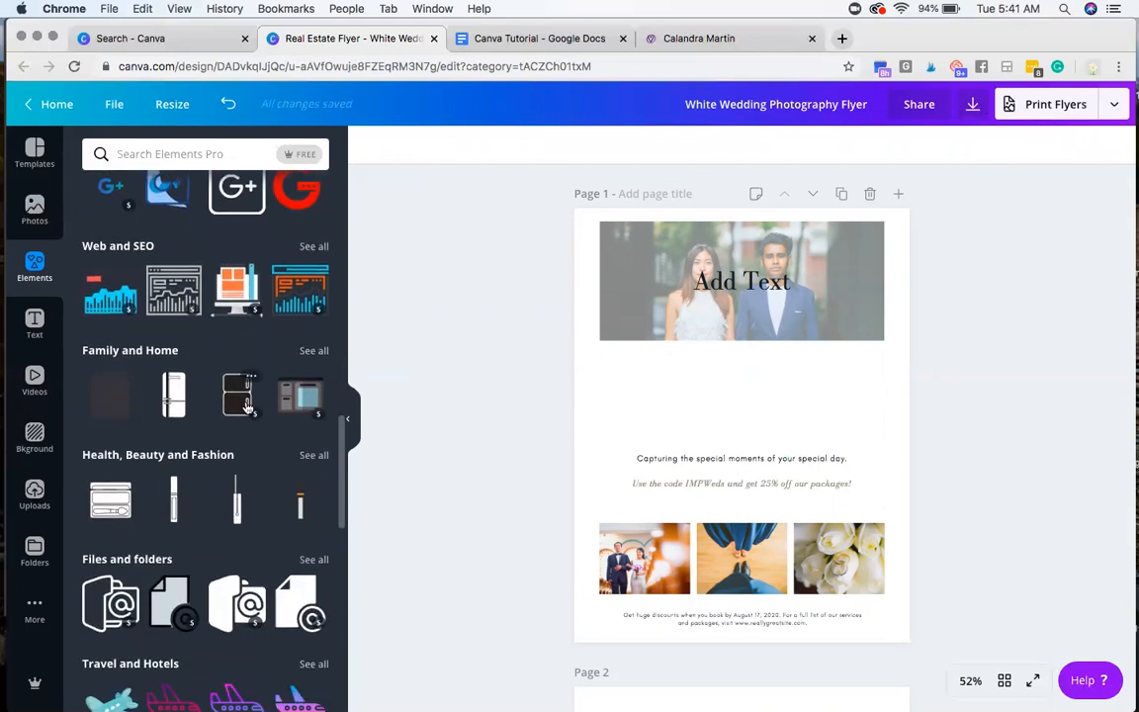
scroll(247, 408, down, 9)
scroll(246, 406, down, 7)
scroll(247, 408, down, 5)
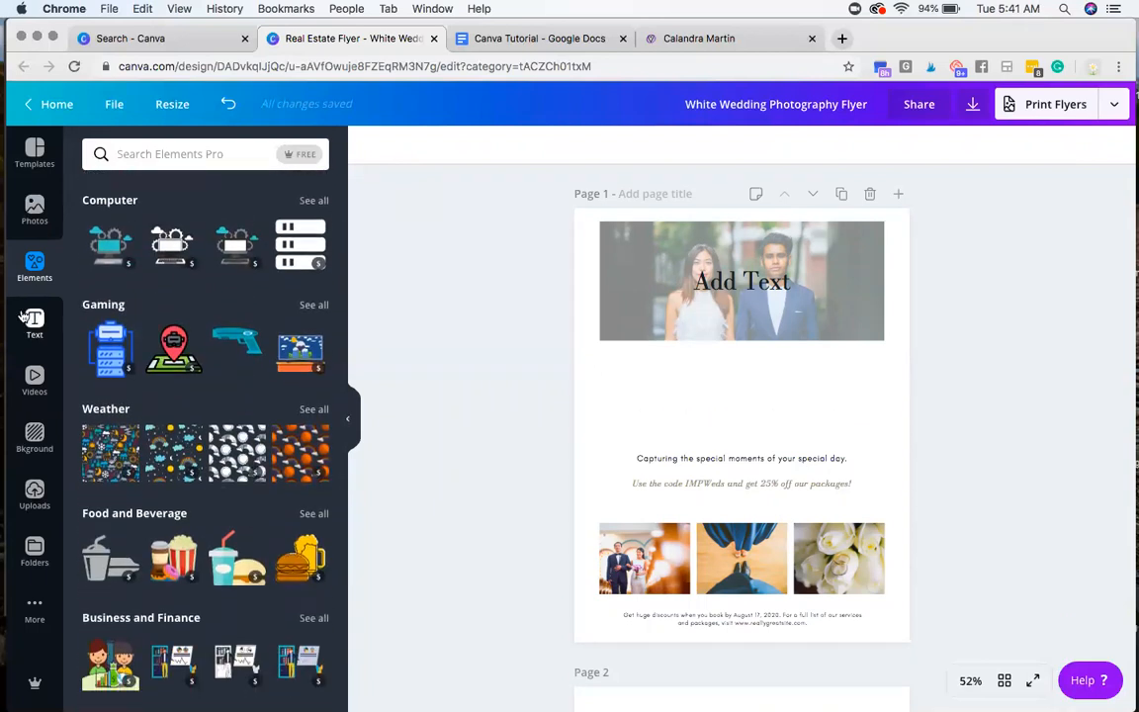
click(26, 316)
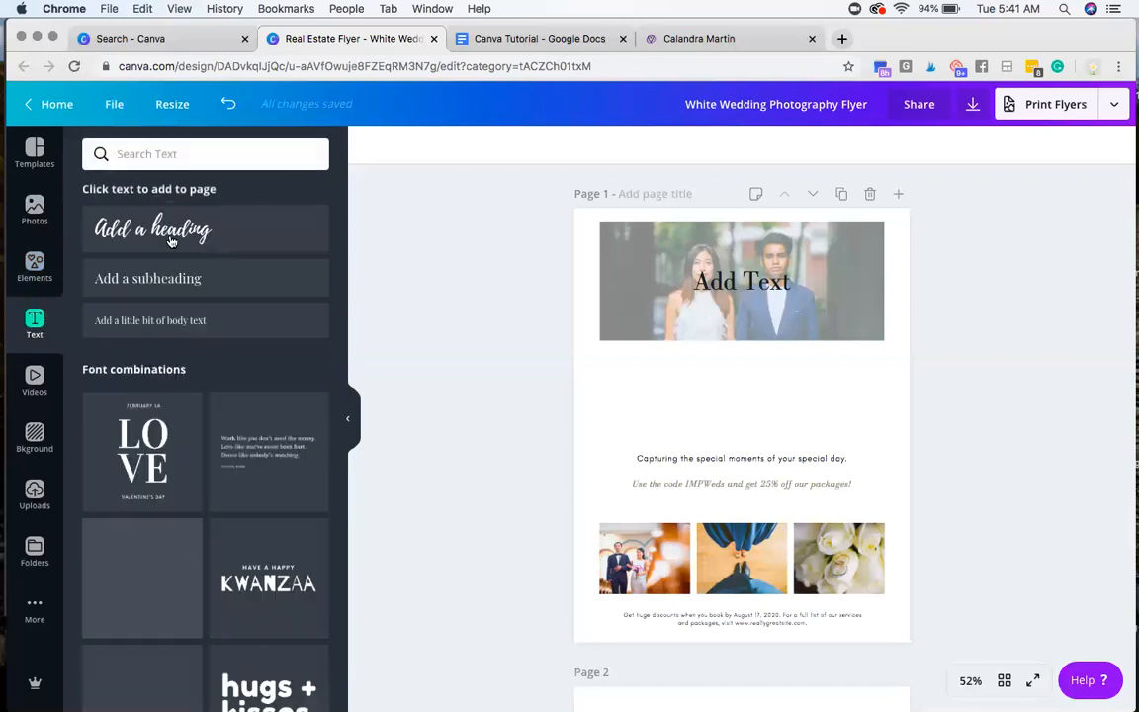
scroll(168, 405, down, 1)
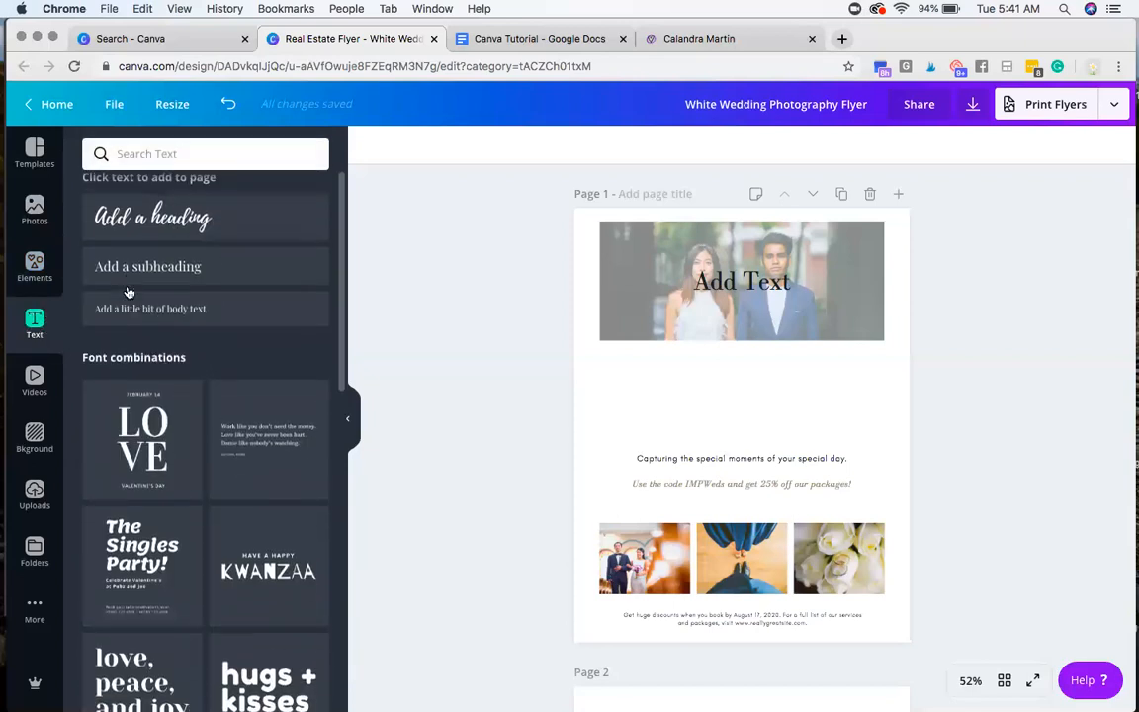
scroll(148, 307, up, 1)
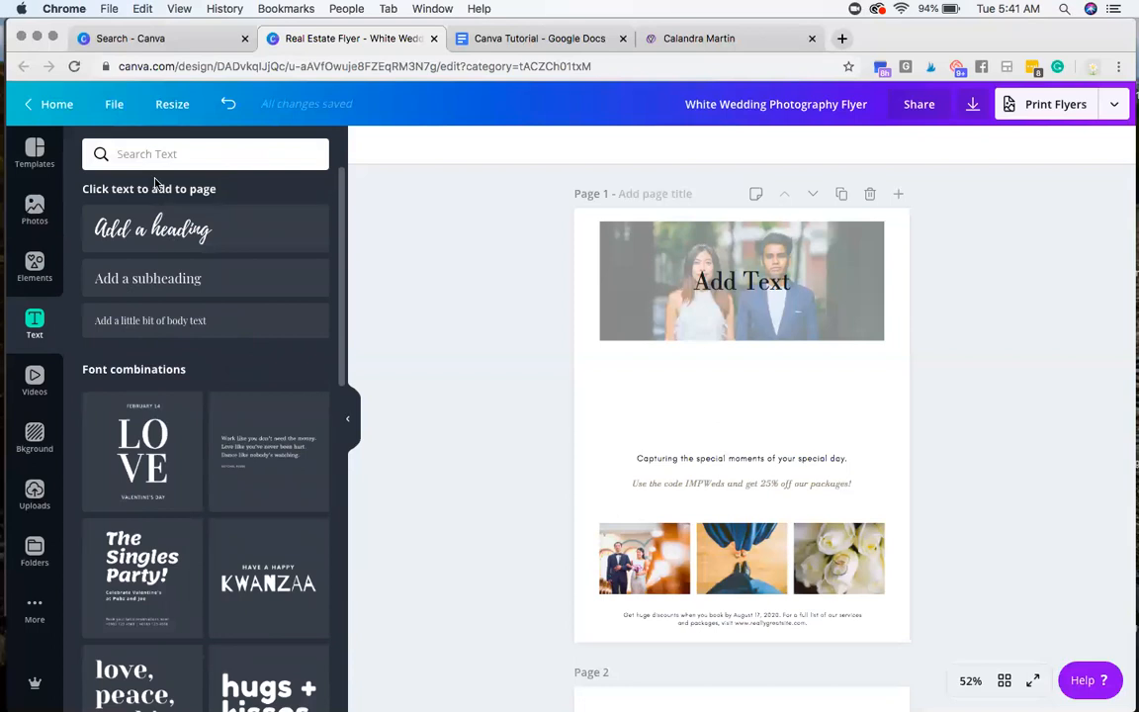
Step: Try adding a heading that reads "Hello" to page 1 and clear it again
click(166, 233)
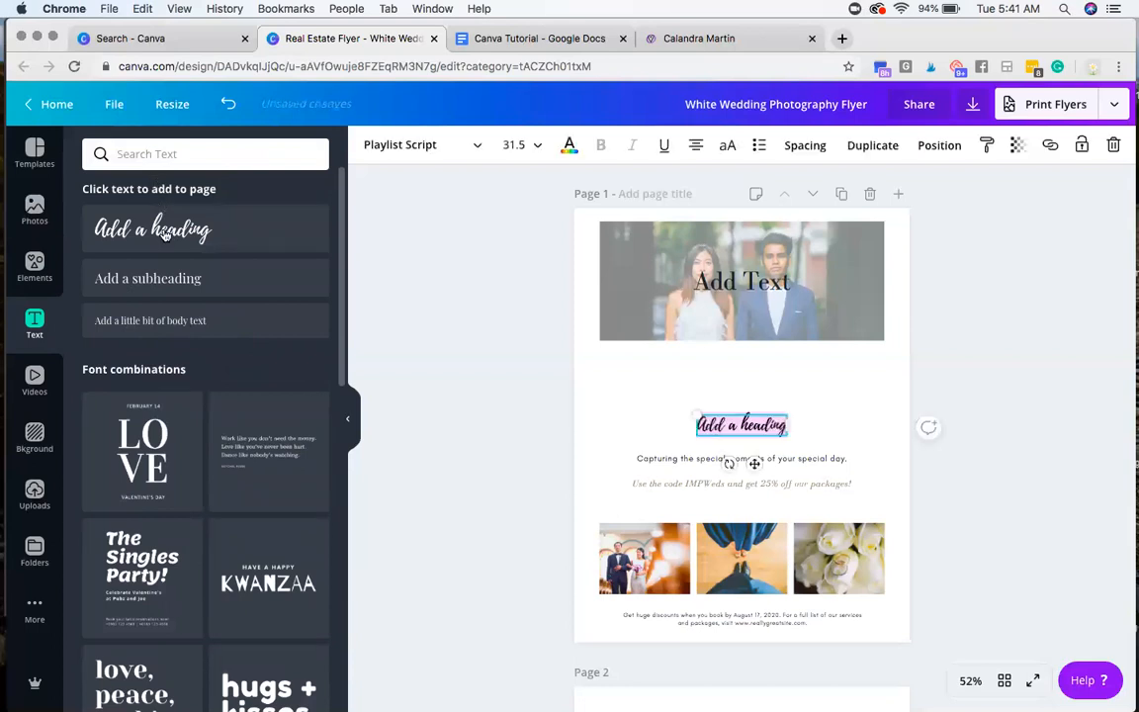
text(Hello)
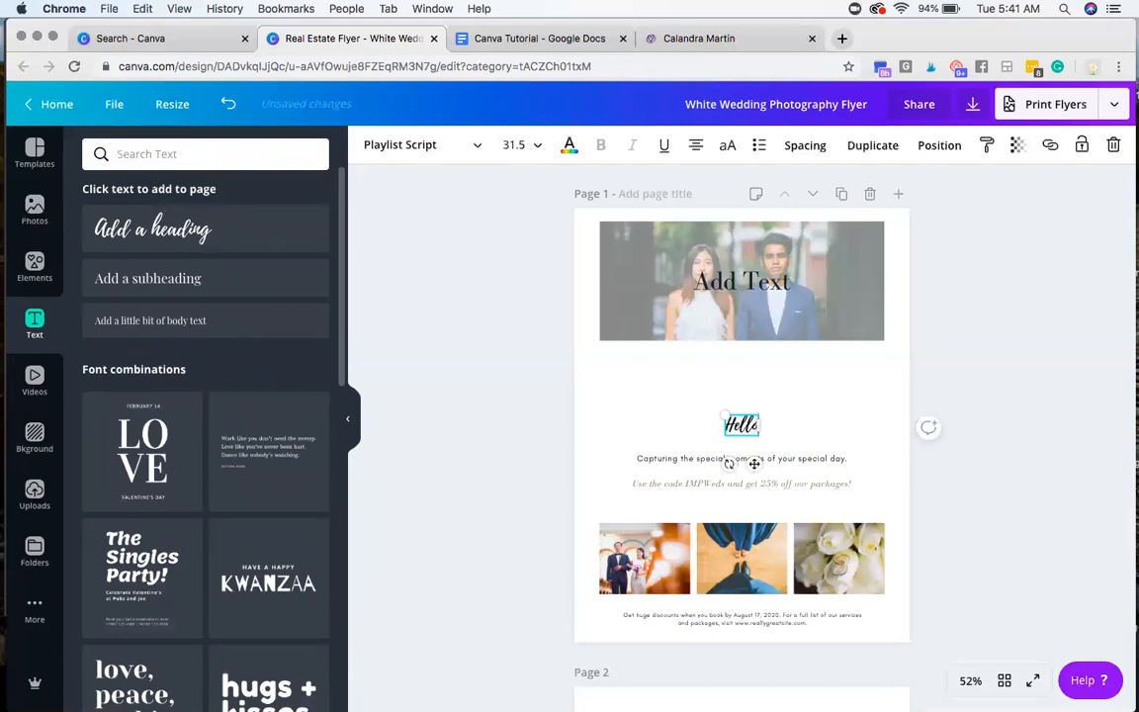
key(BackSpace)
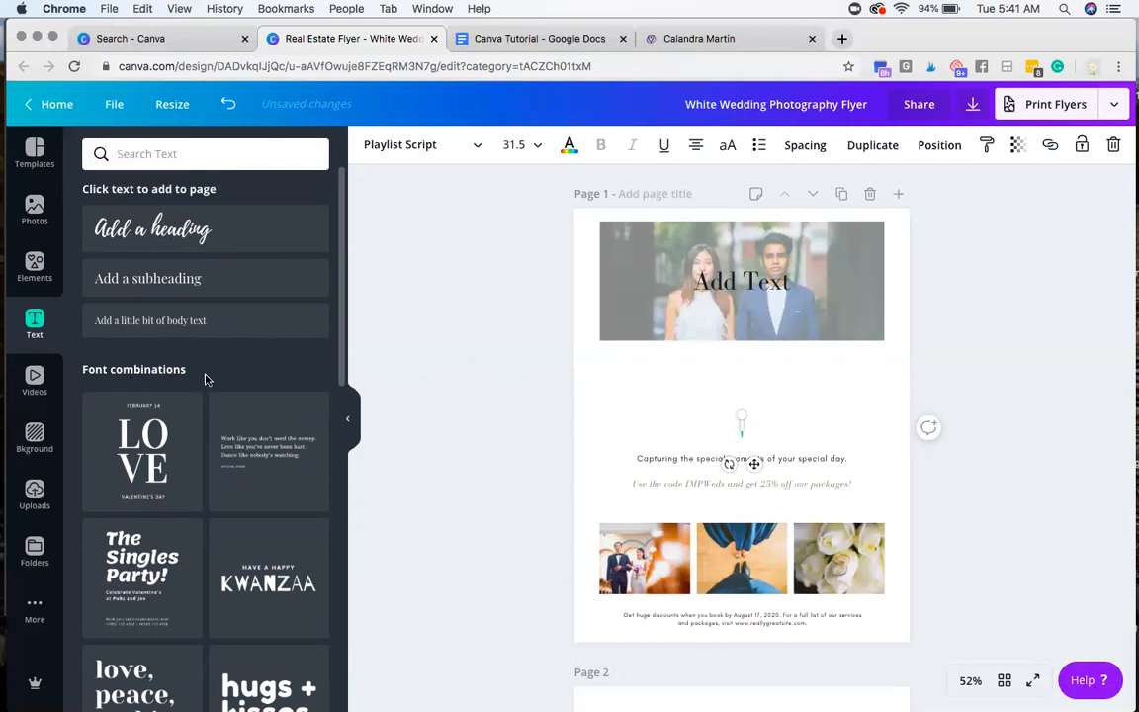
click(458, 354)
Step: Browse the video library's categories from Aerial Shots and Animals through Nature and People
click(30, 388)
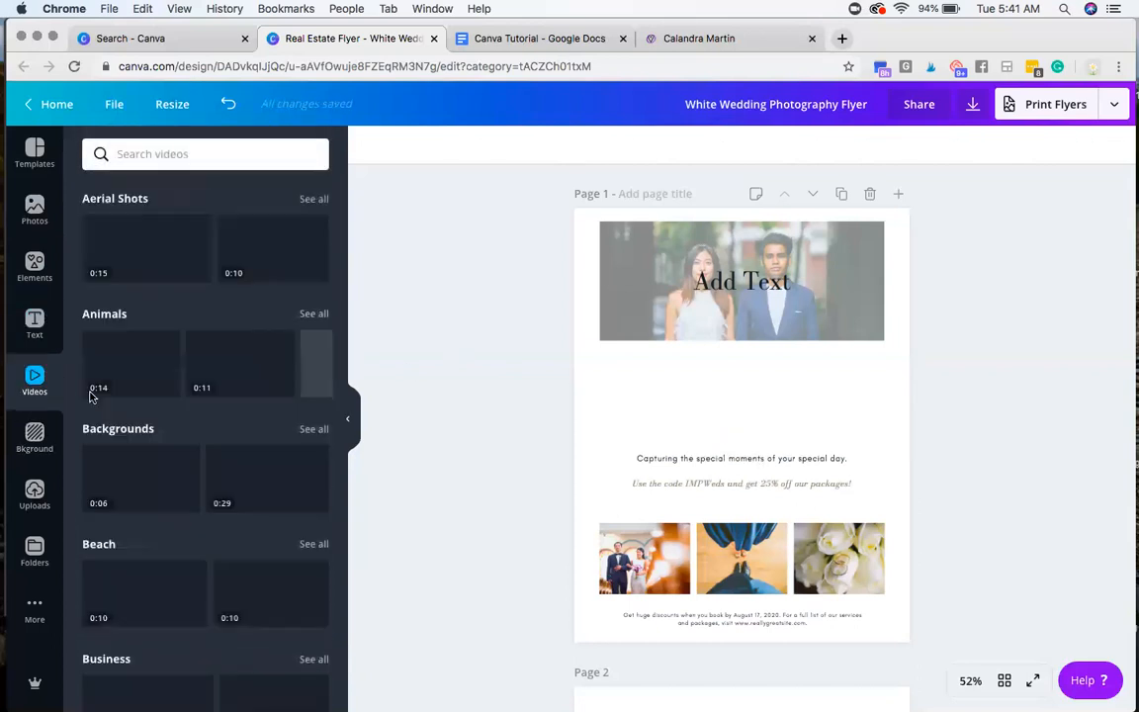
scroll(168, 405, down, 5)
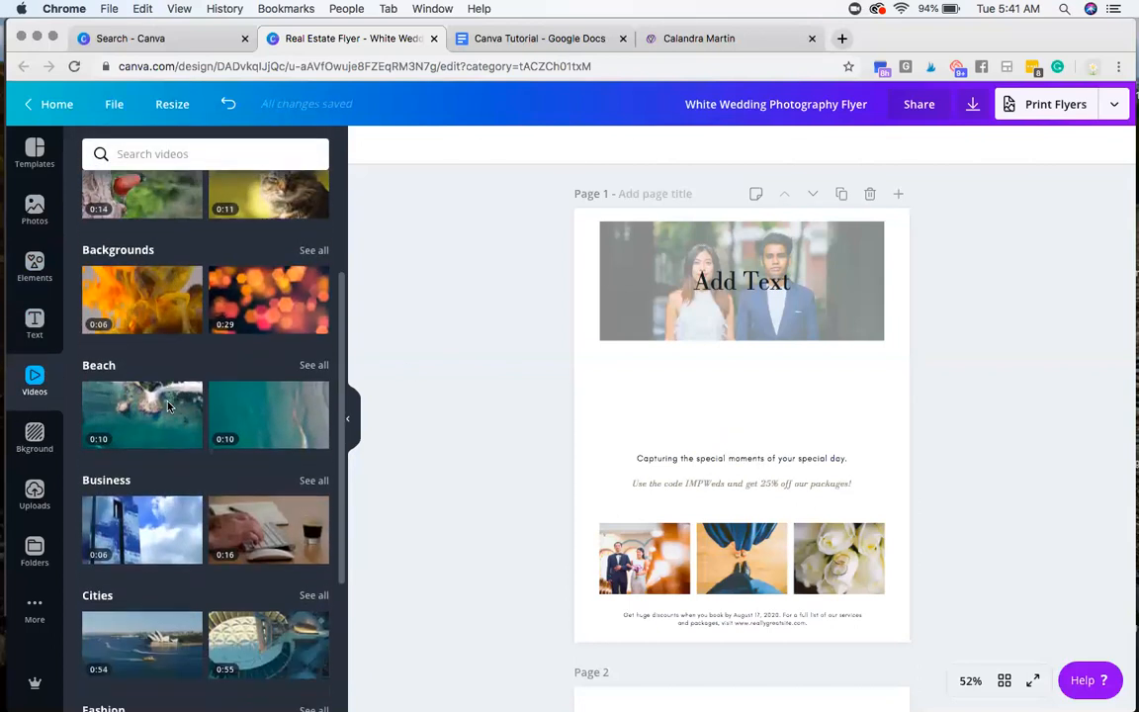
scroll(167, 406, down, 5)
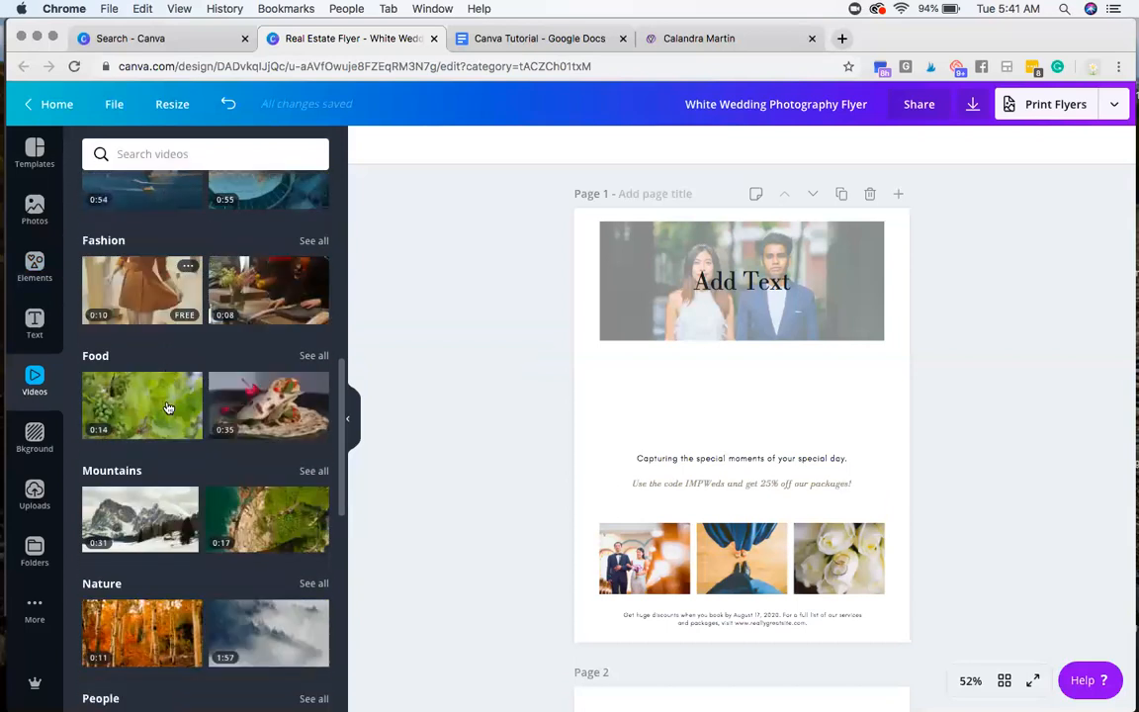
scroll(167, 405, down, 5)
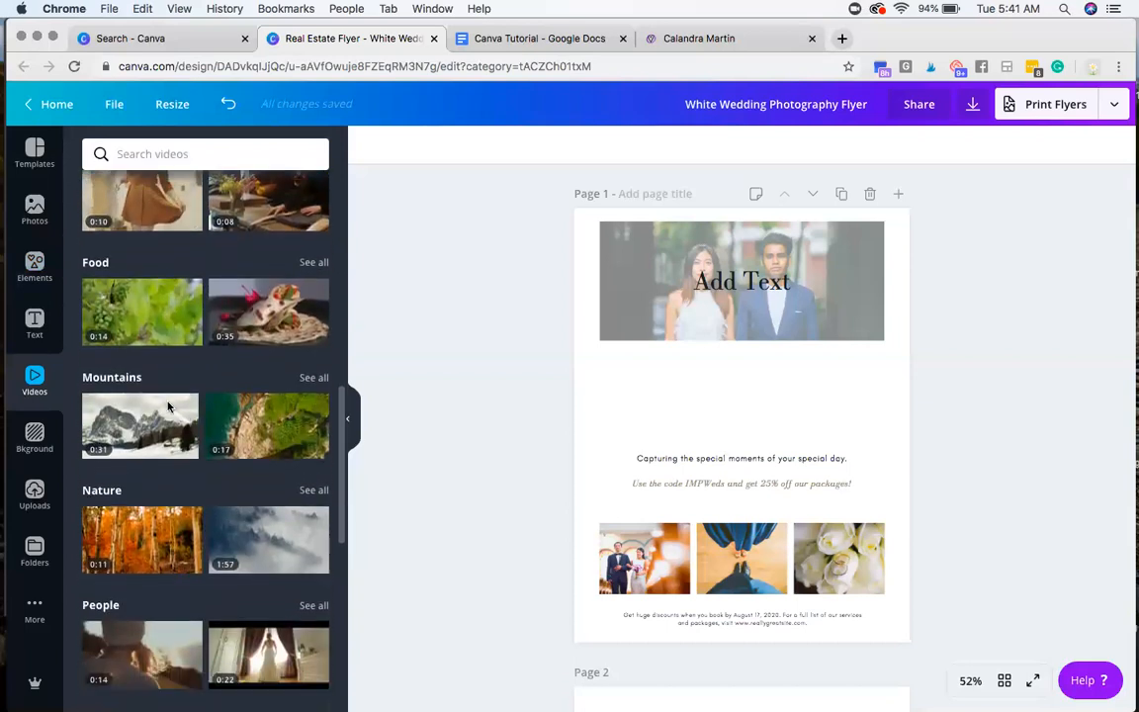
Step: Try the starry cactus landscape as page 1's background, restore plain white, and look through the remaining background colours
click(30, 447)
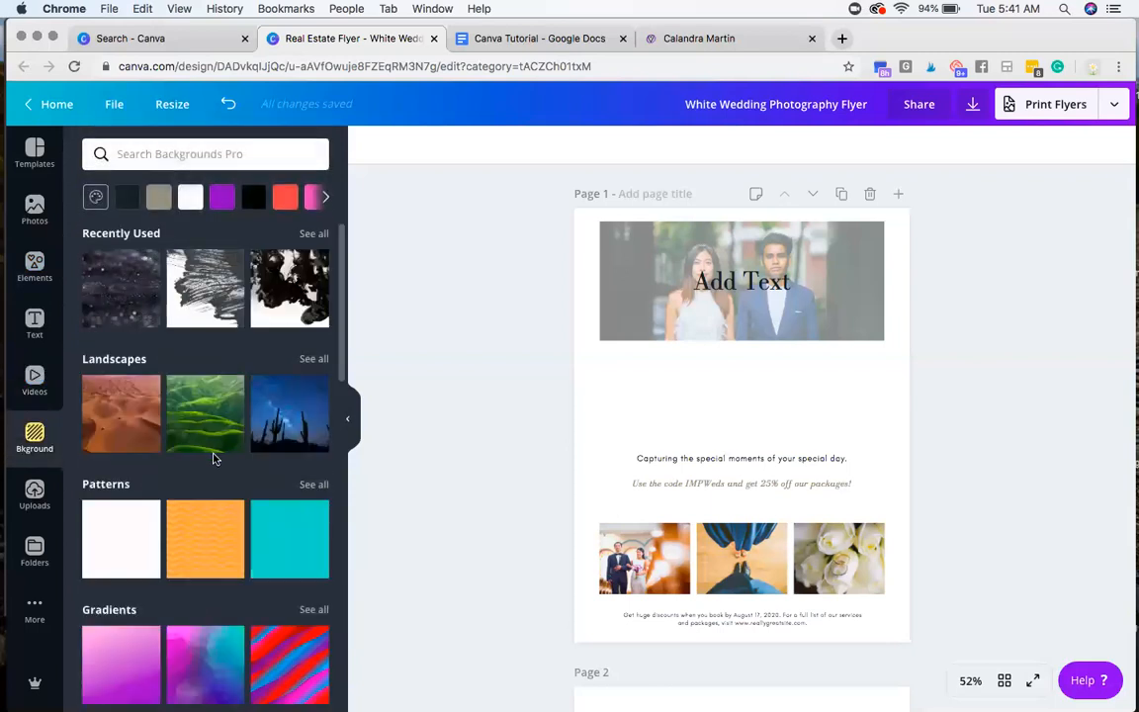
scroll(247, 395, down, 1)
click(277, 363)
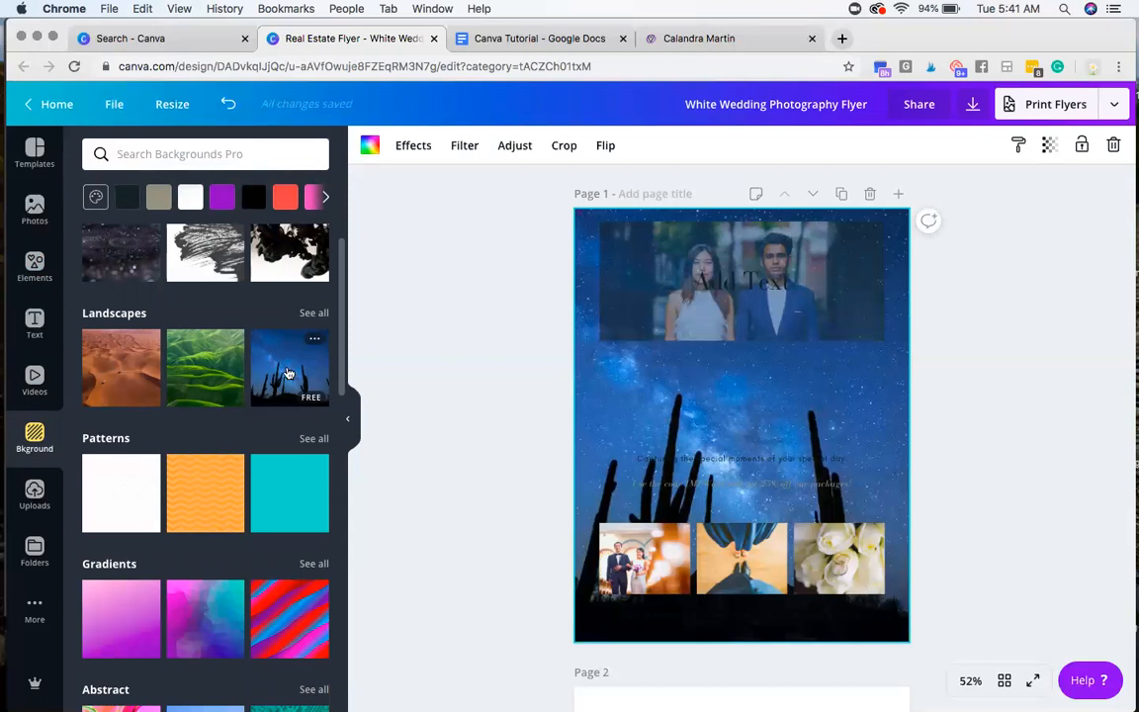
scroll(119, 495, up, 1)
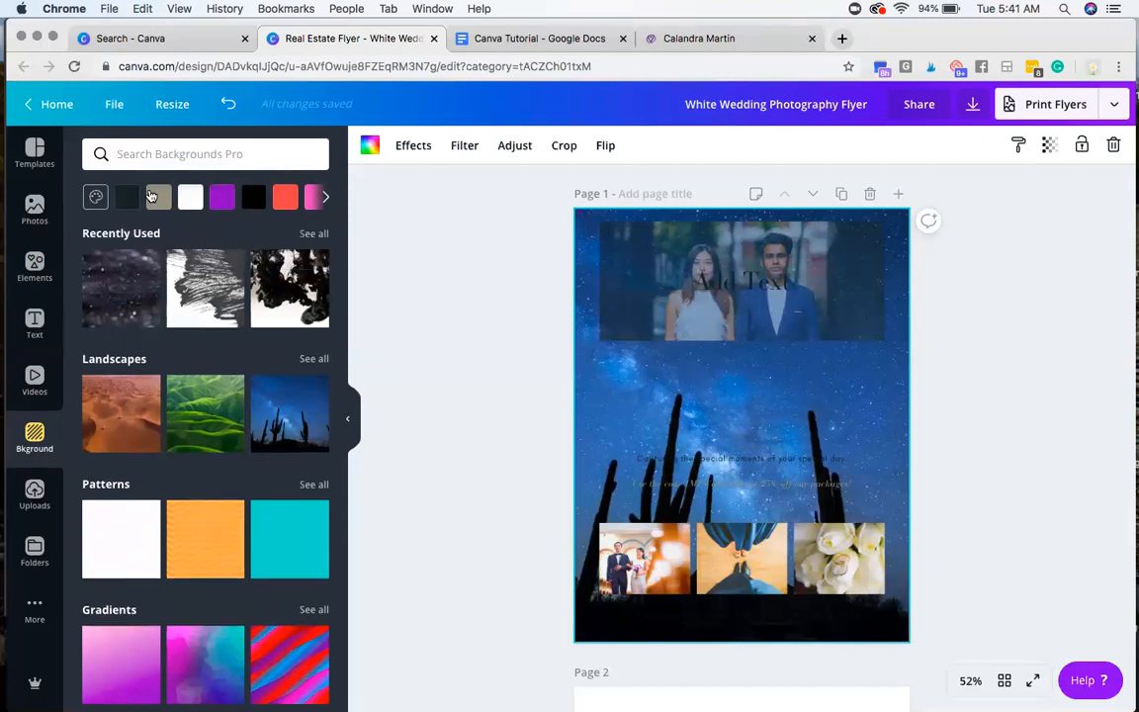
click(192, 197)
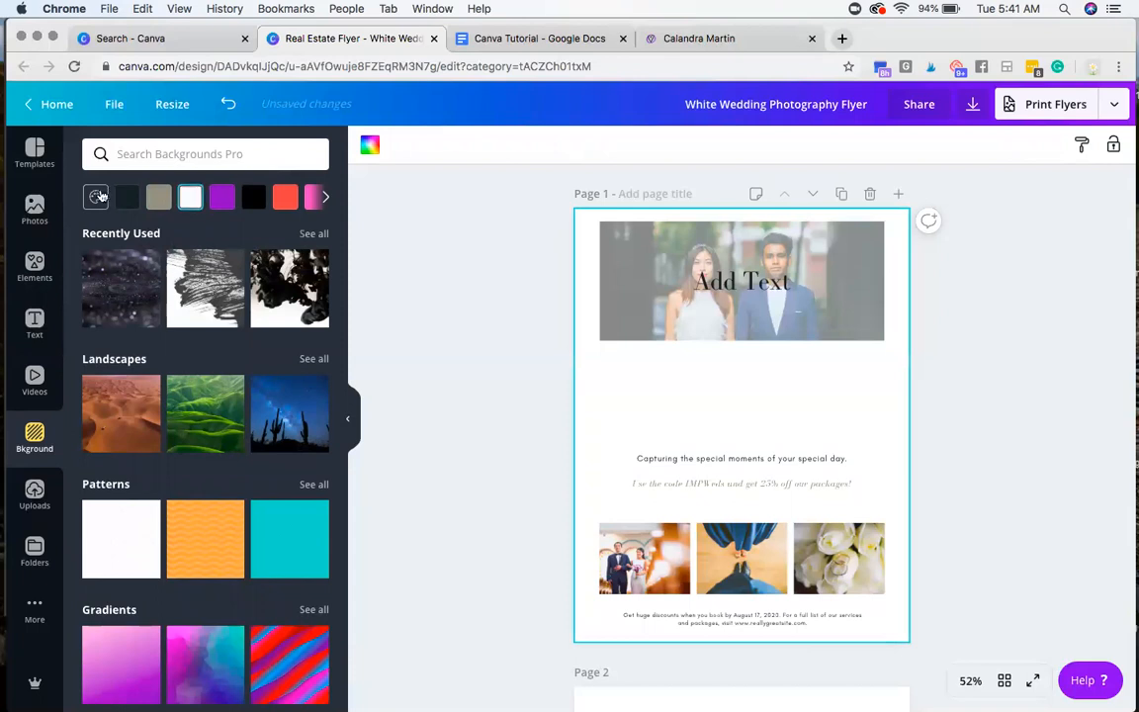
click(325, 198)
click(326, 197)
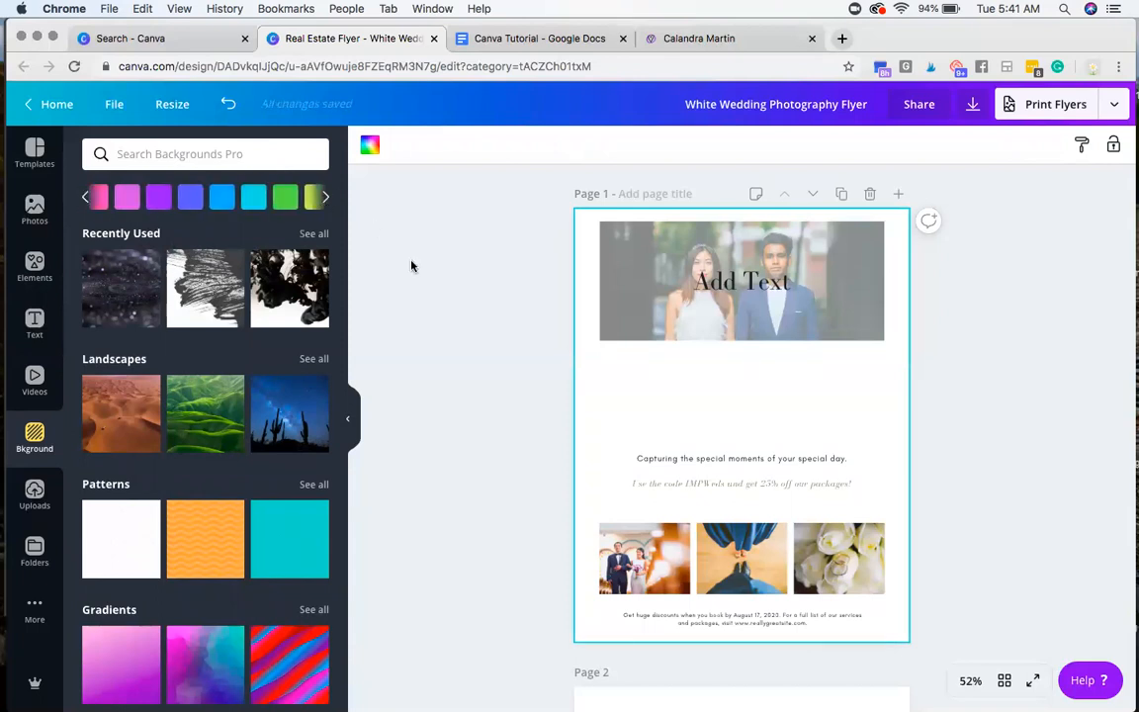
Step: Review the uploaded images, the project folders, the available Canva apps and the Emoji collection
click(28, 498)
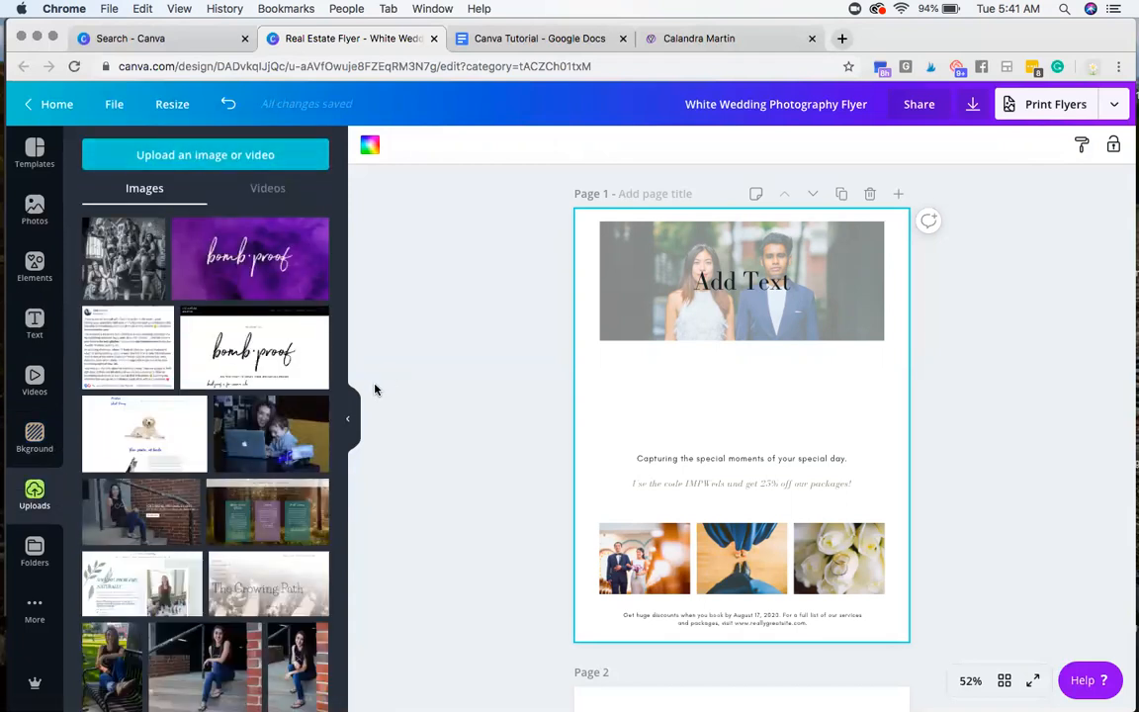
click(44, 562)
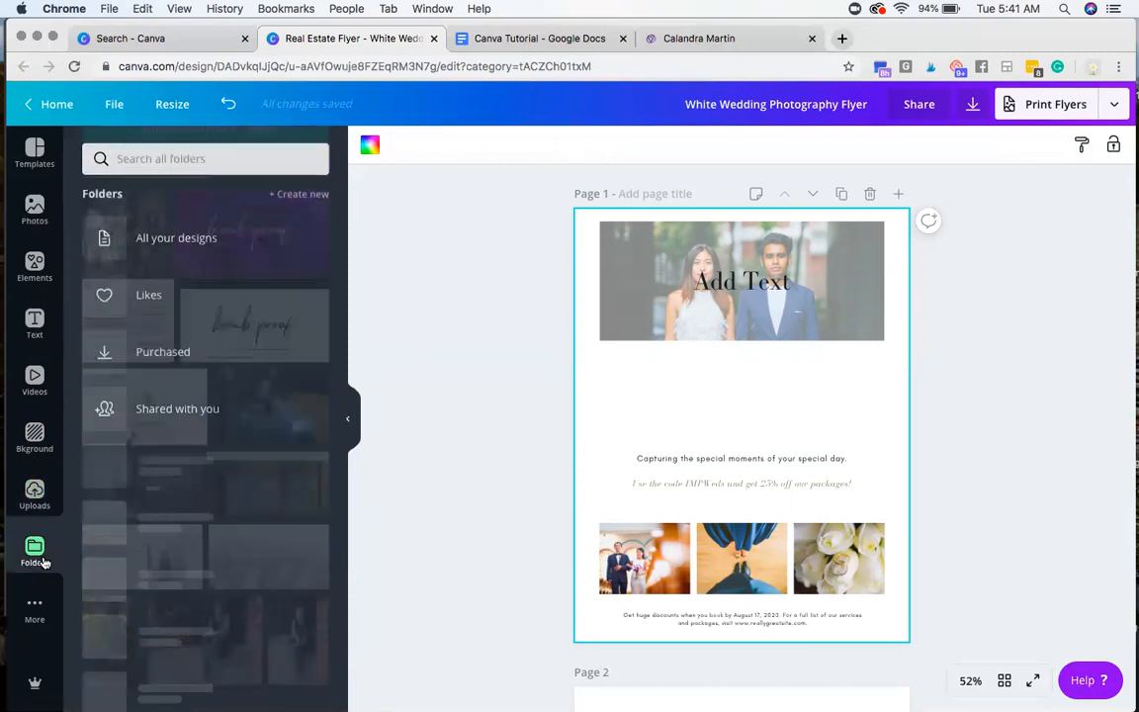
scroll(197, 489, down, 3)
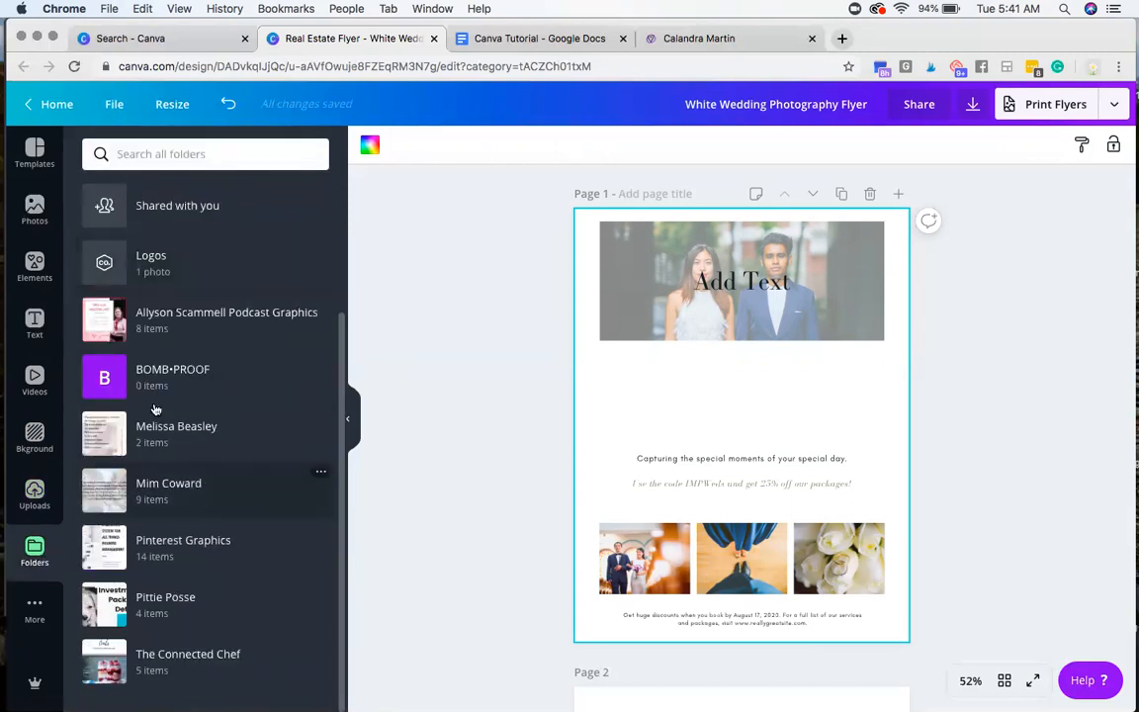
click(15, 618)
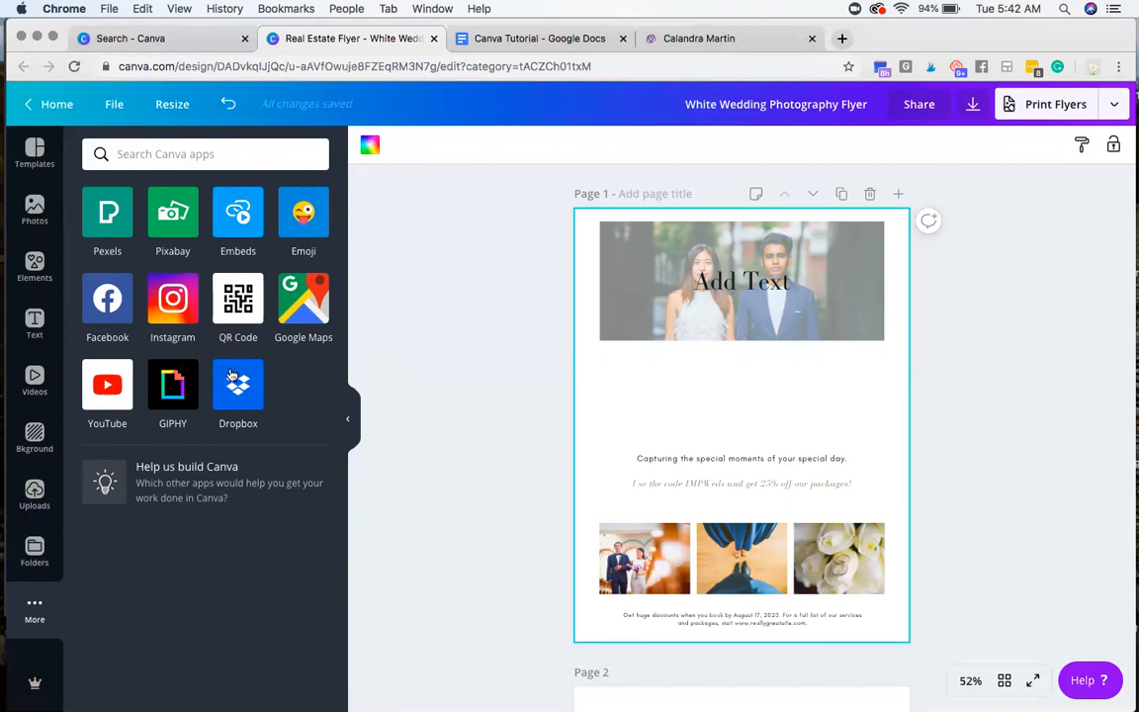
click(309, 219)
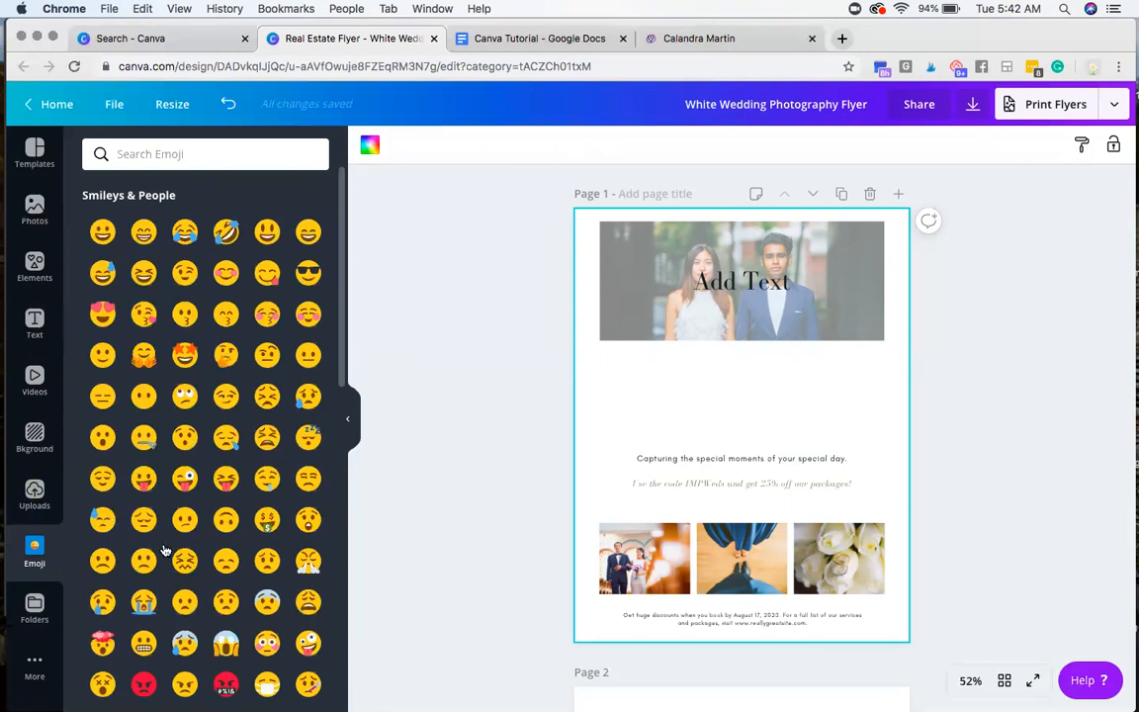
click(36, 662)
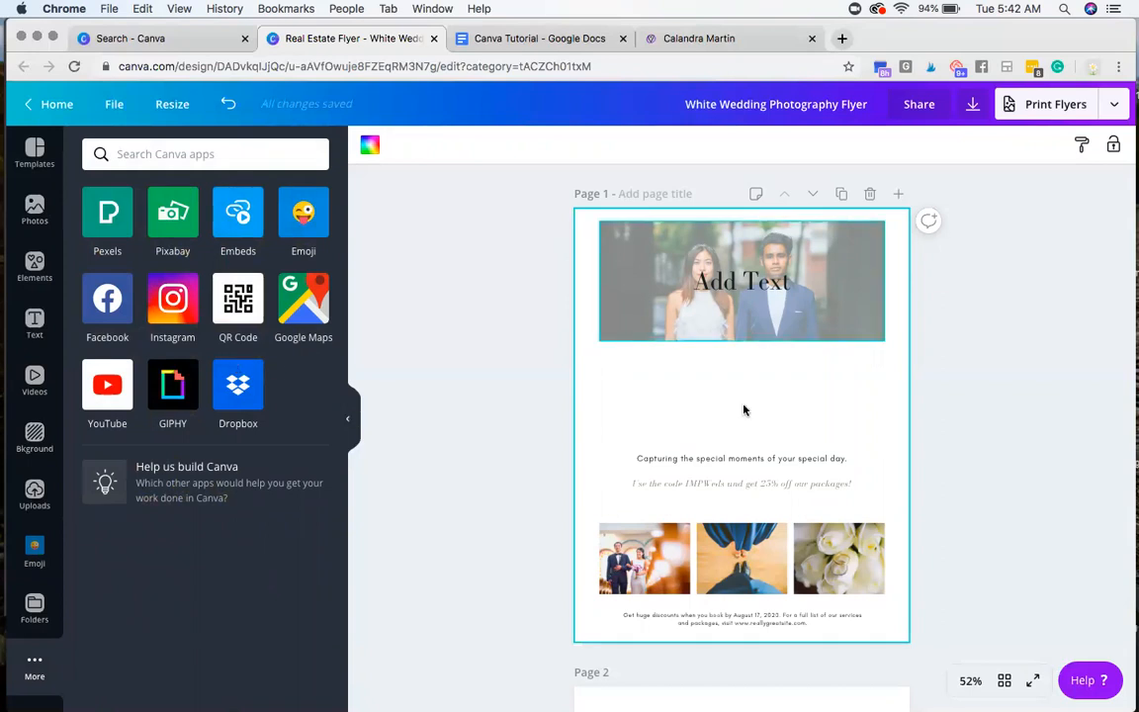
Step: Add a blank page after page 2 and place the single-photo grid across the whole page
click(34, 265)
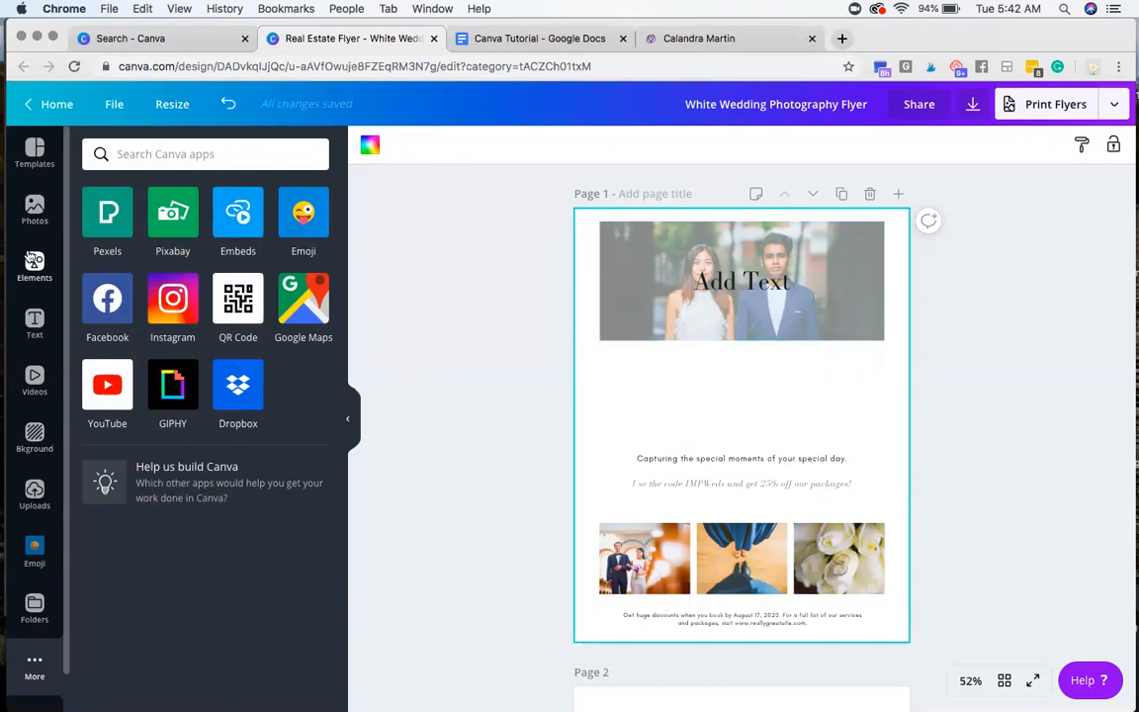
scroll(728, 423, down, 5)
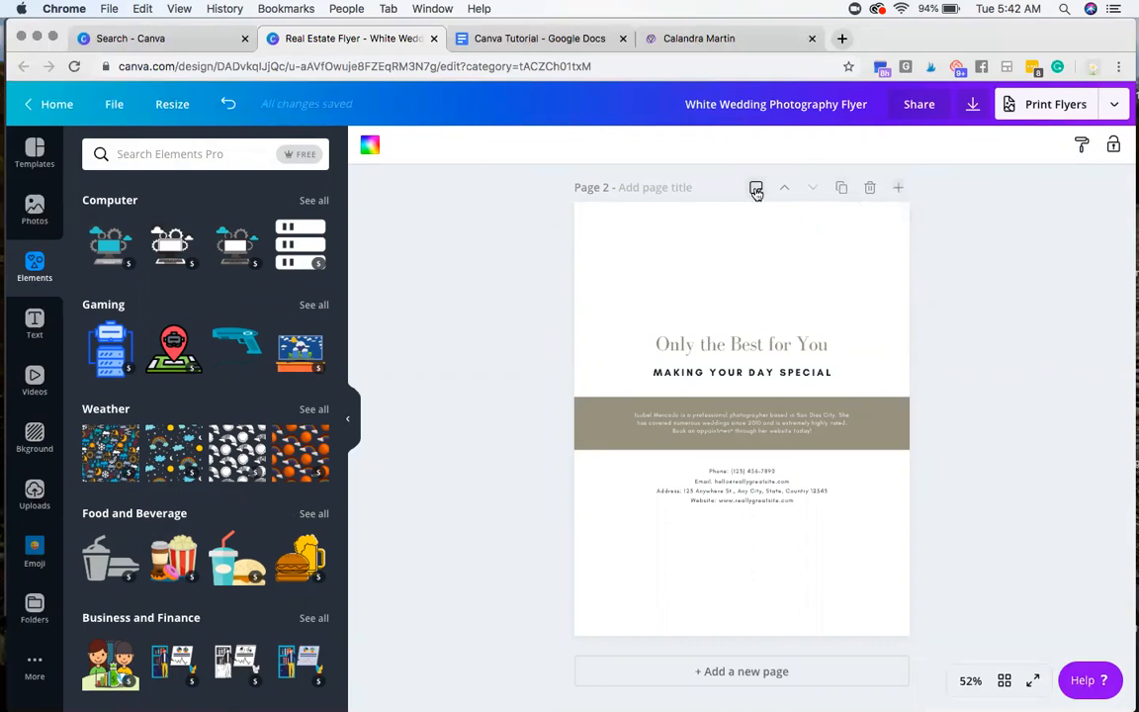
click(898, 188)
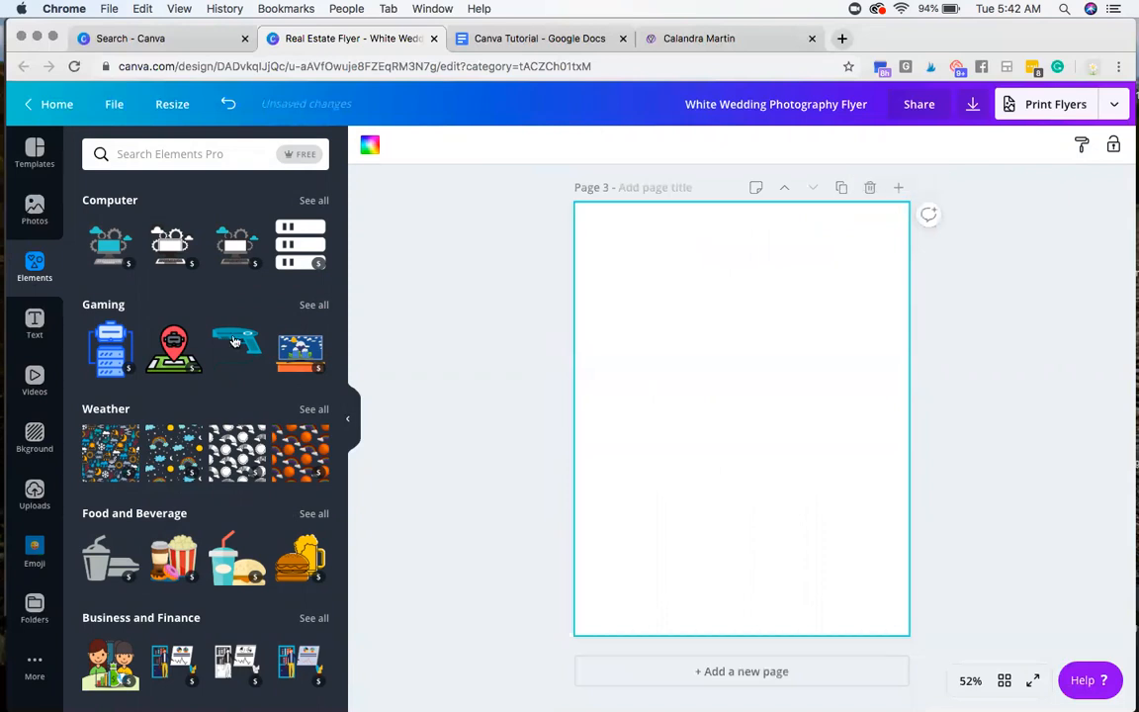
scroll(164, 390, up, 15)
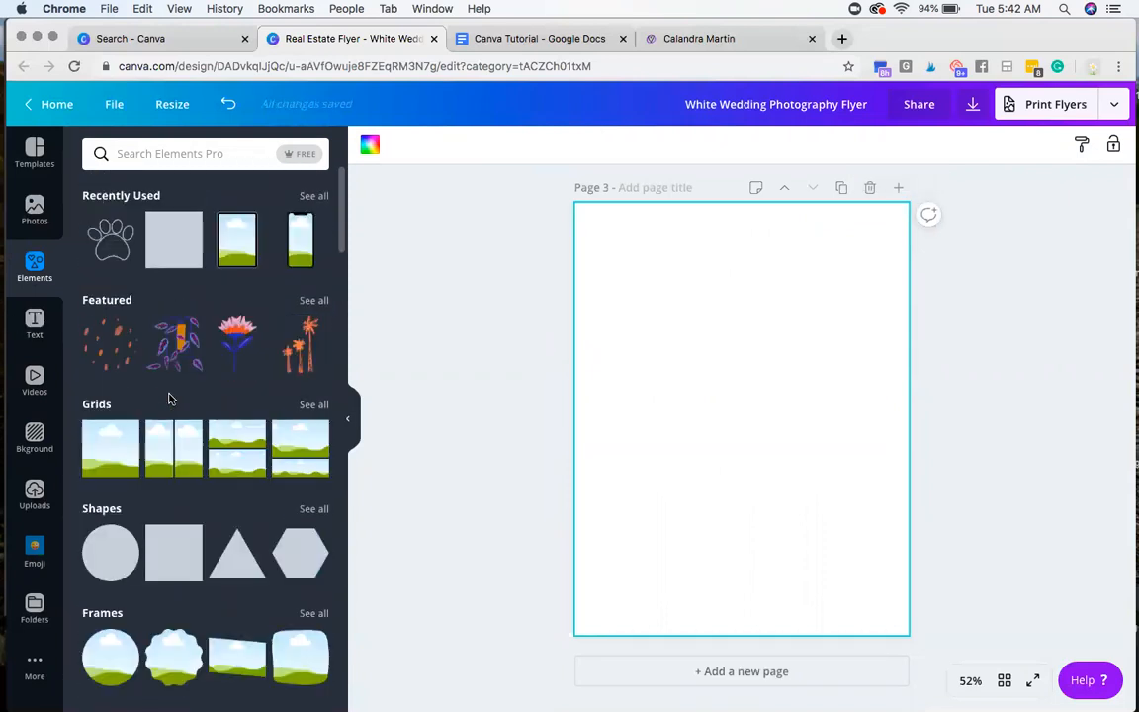
click(106, 457)
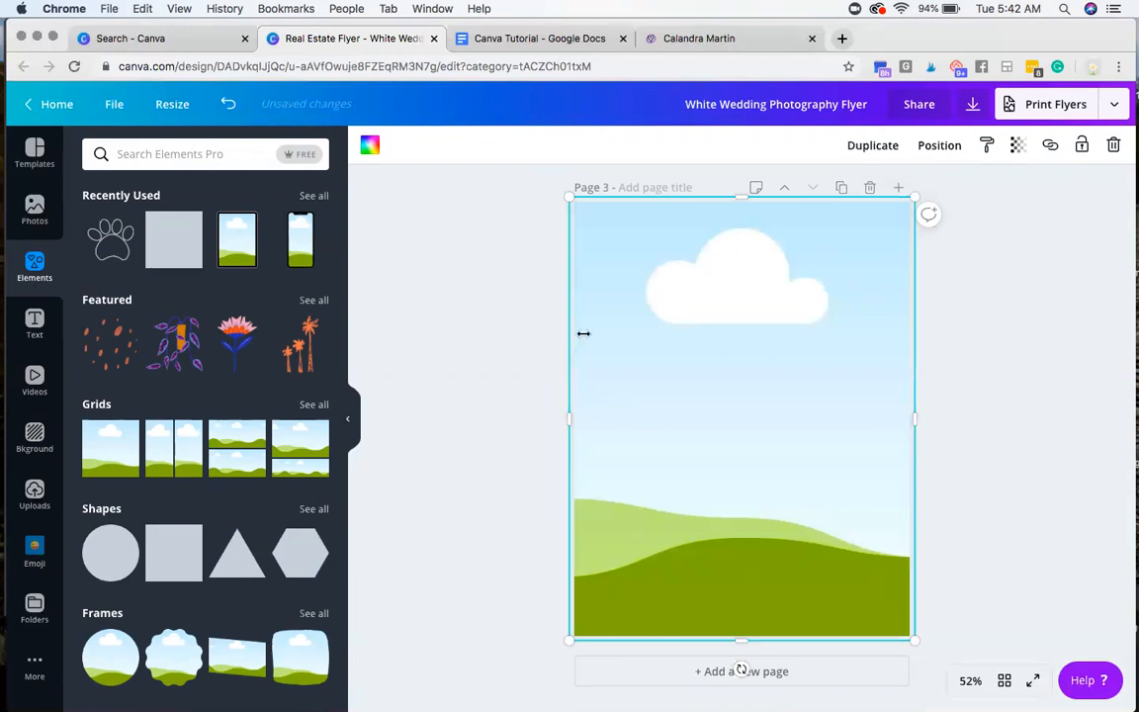
click(487, 334)
Step: Fill page 3's grid with the uploaded photo of the woman sitting on concrete steps
click(35, 494)
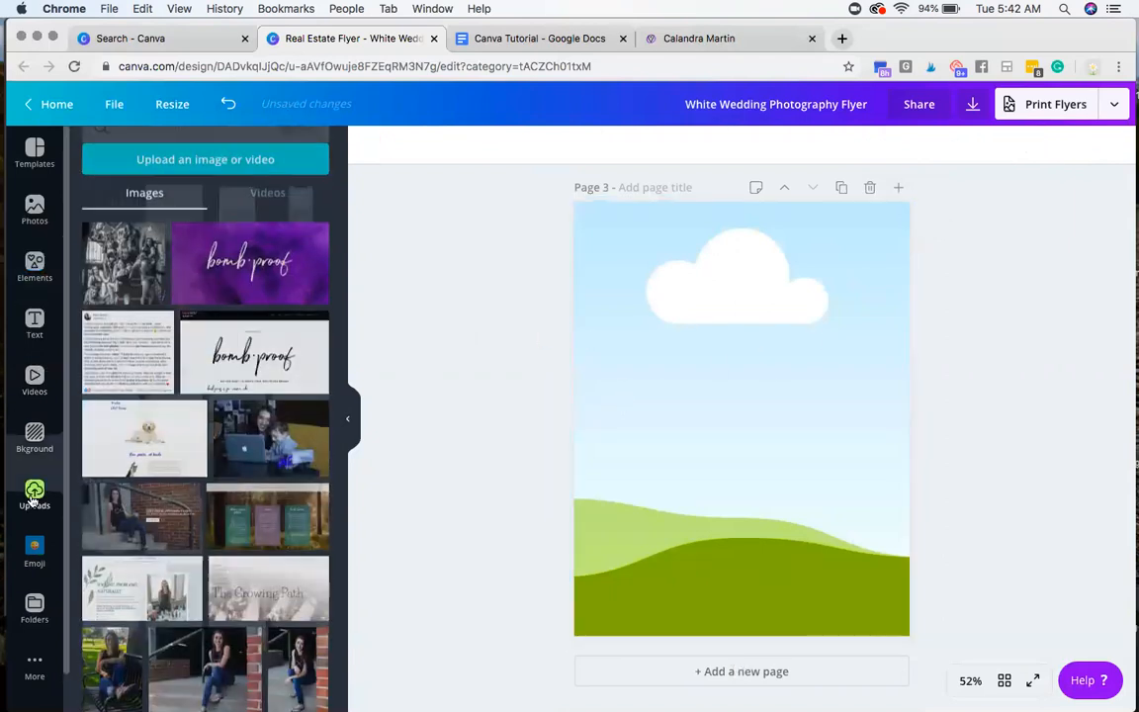
scroll(225, 481, down, 6)
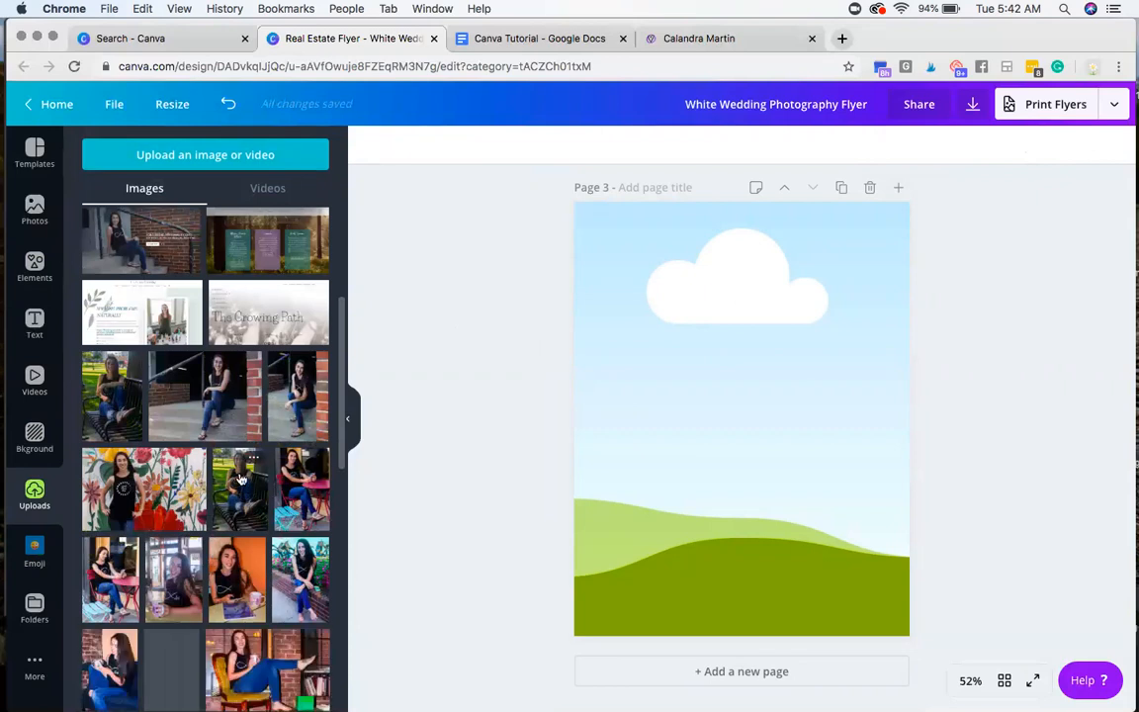
click(236, 465)
drag(765, 417, 633, 366)
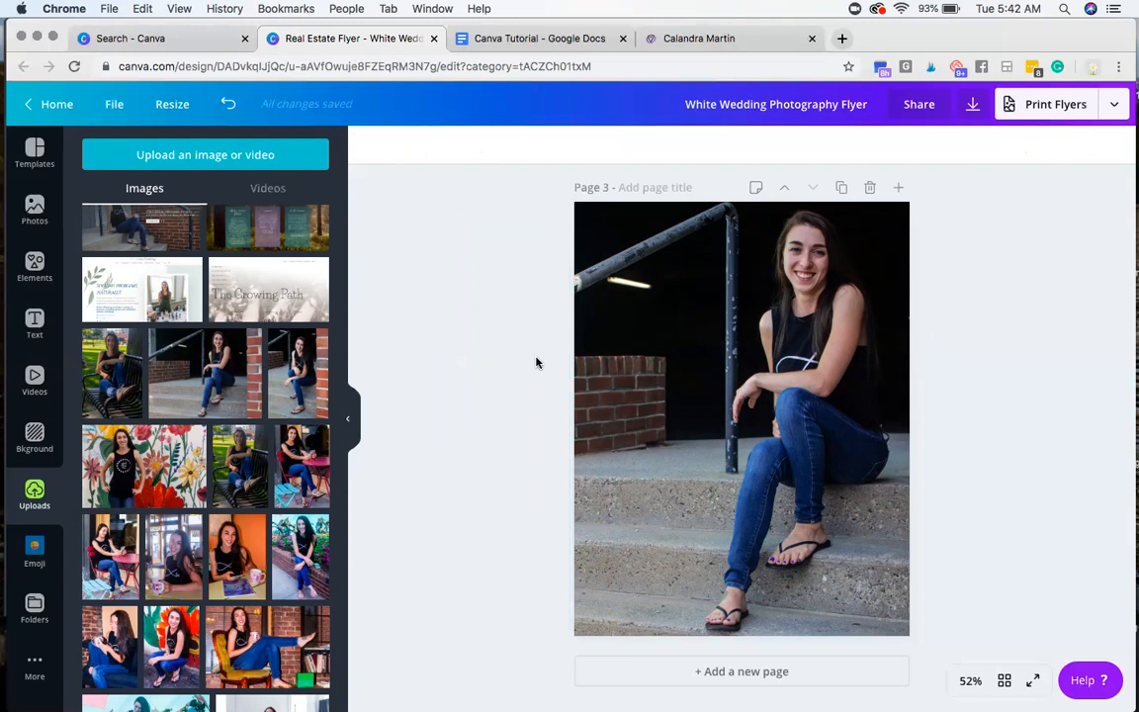
Step: Look through the photo effects and apply Background Remover to the photo on page 3, then deselect it
click(742, 309)
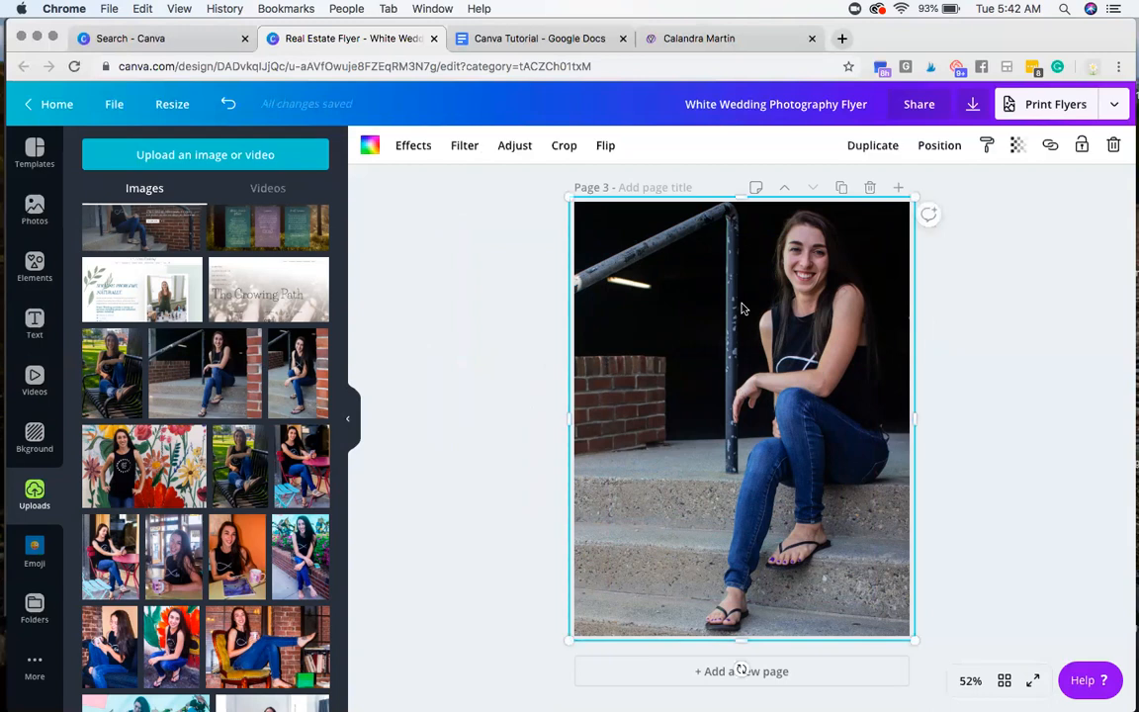
click(414, 148)
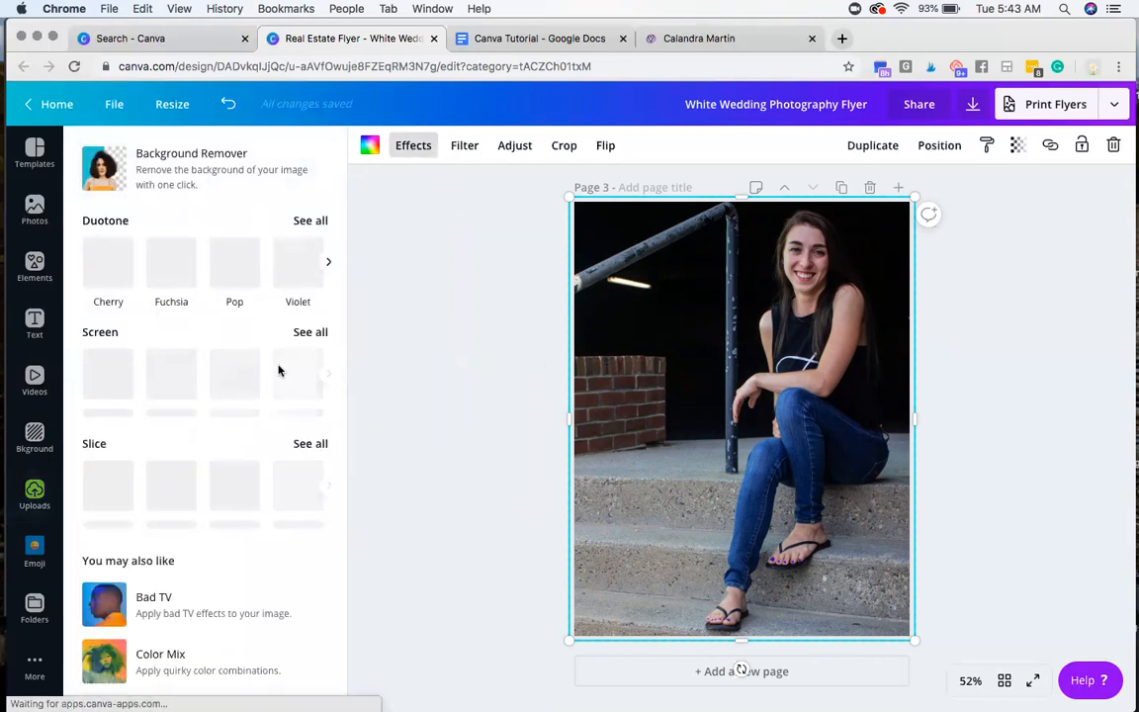
scroll(264, 386, down, 3)
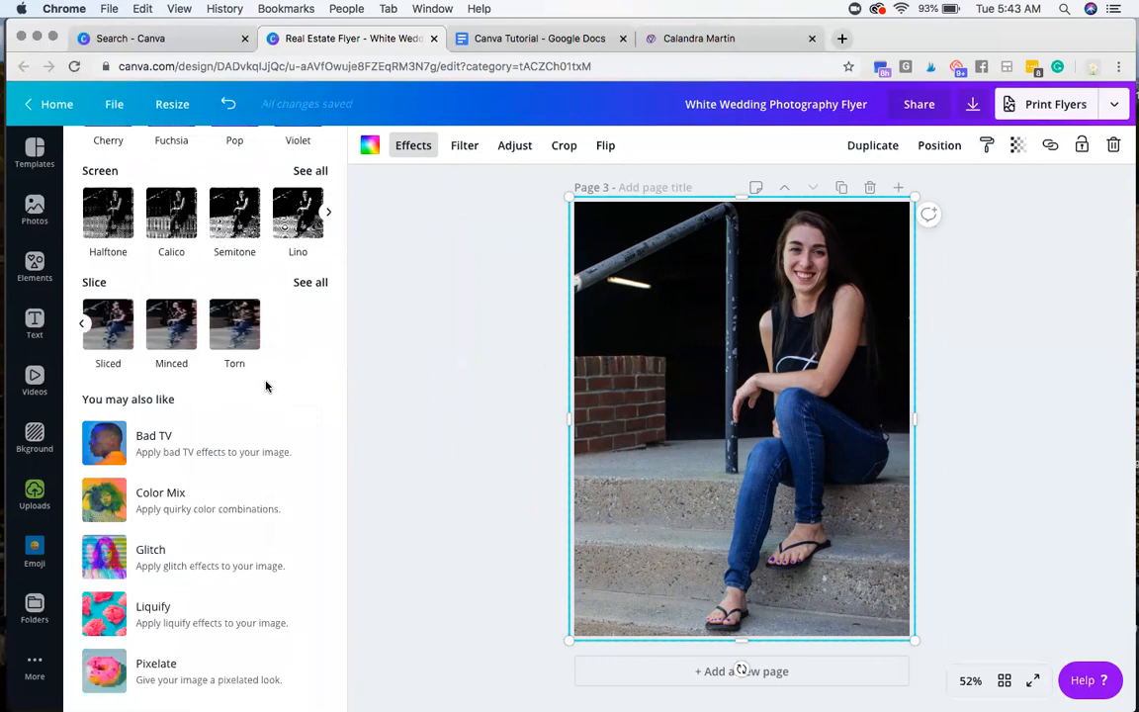
scroll(259, 366, up, 3)
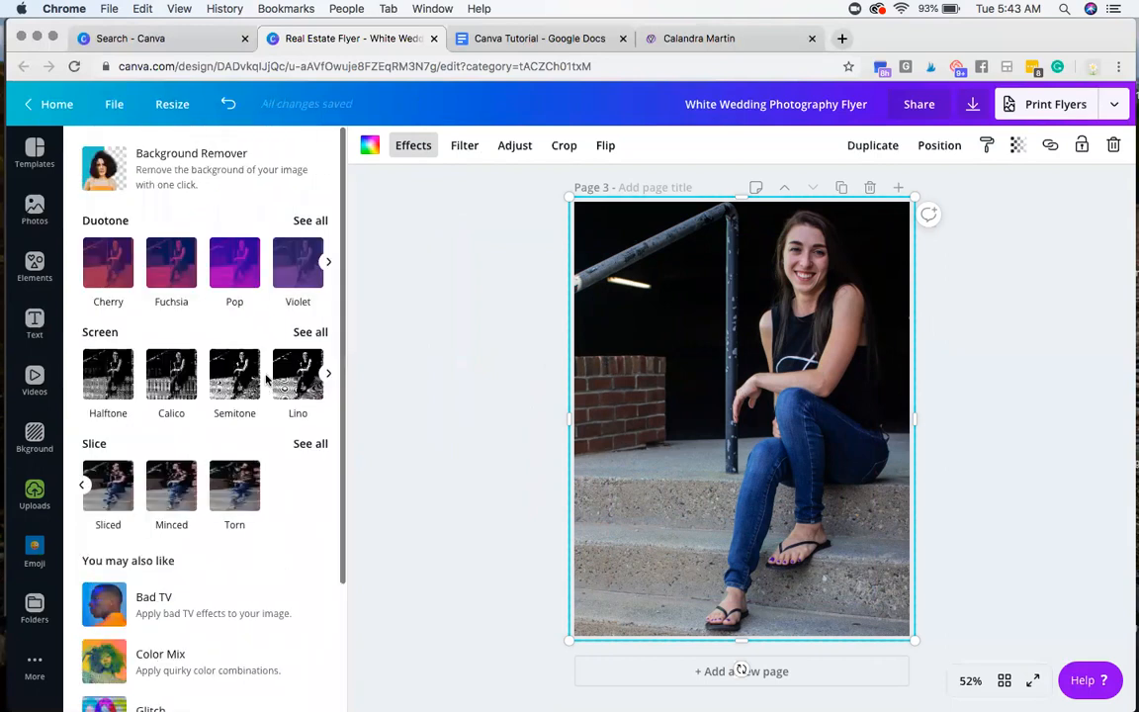
click(203, 161)
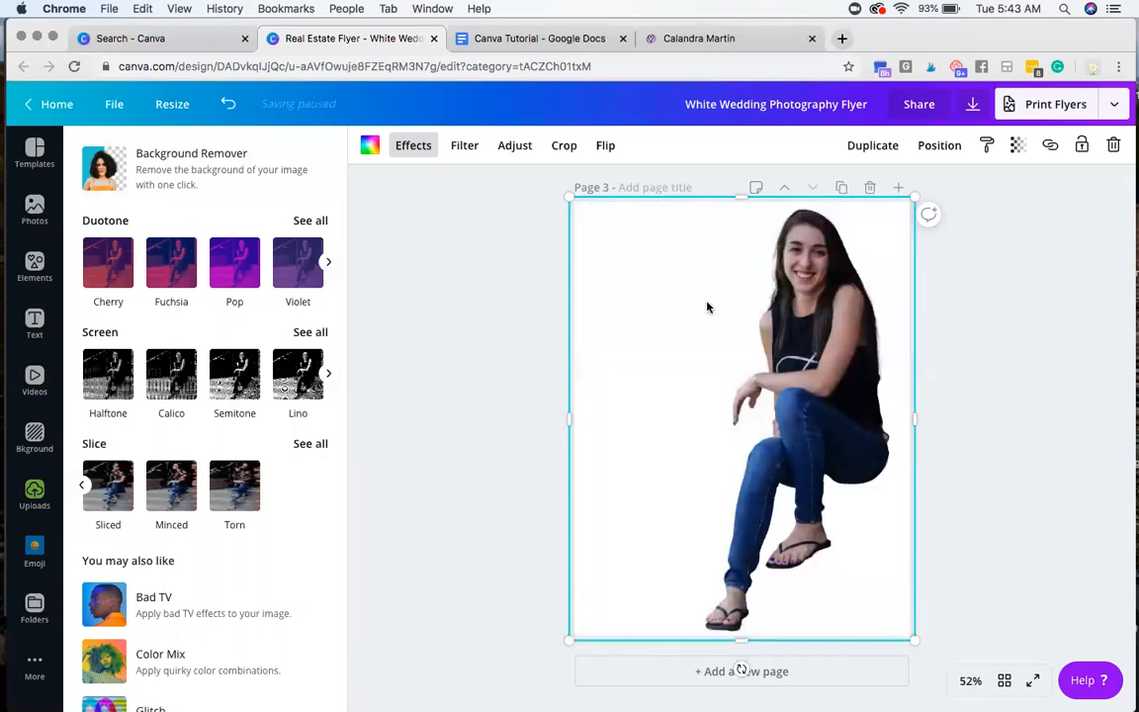
click(519, 348)
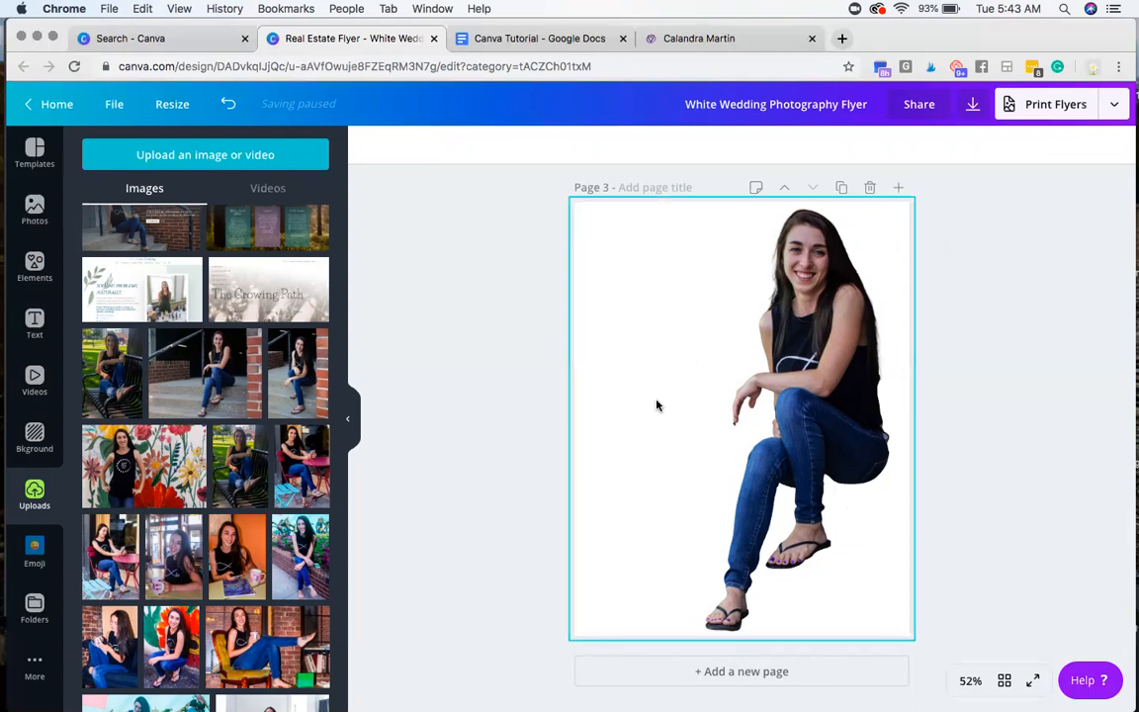
Step: Browse more of the uploaded images, and switch to the Canva Tutorial in Google Docs to review its numbered steps
scroll(237, 504, down, 3)
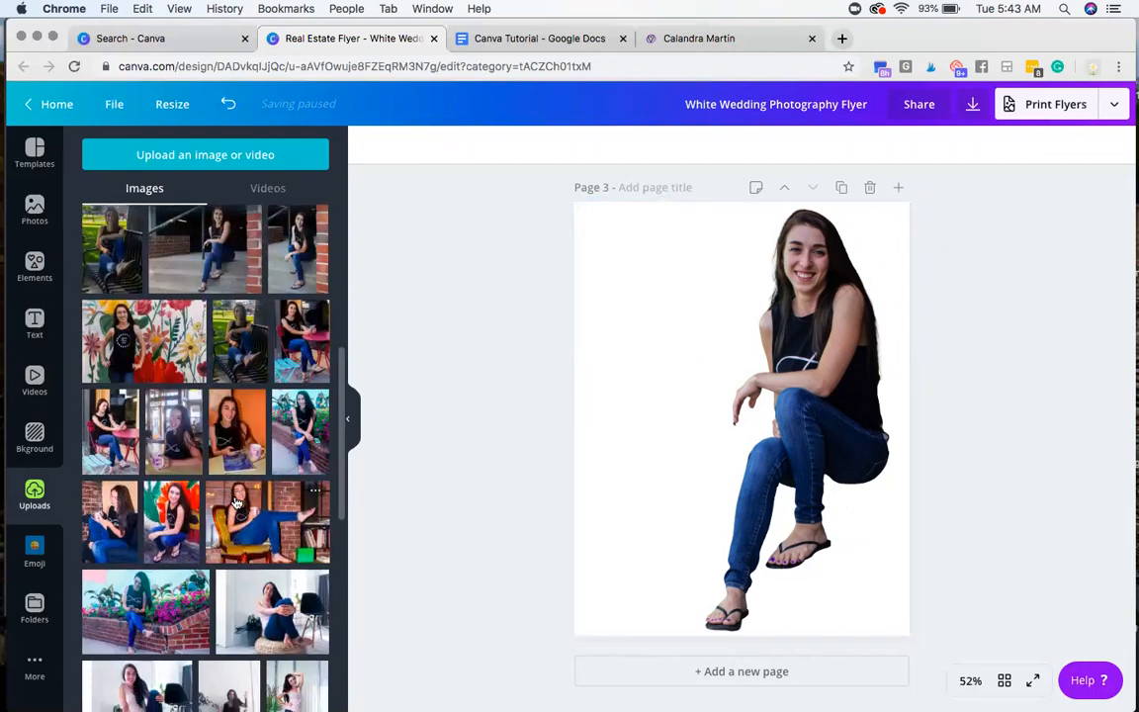
scroll(237, 504, down, 5)
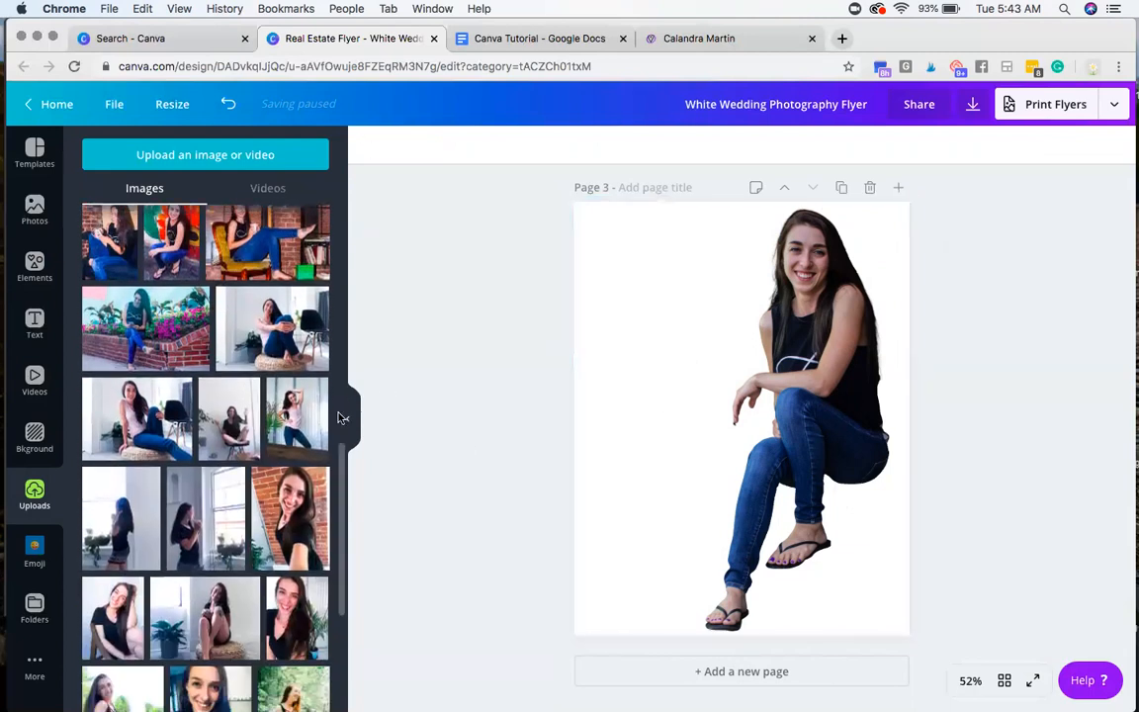
click(514, 40)
click(407, 487)
scroll(413, 483, down, 4)
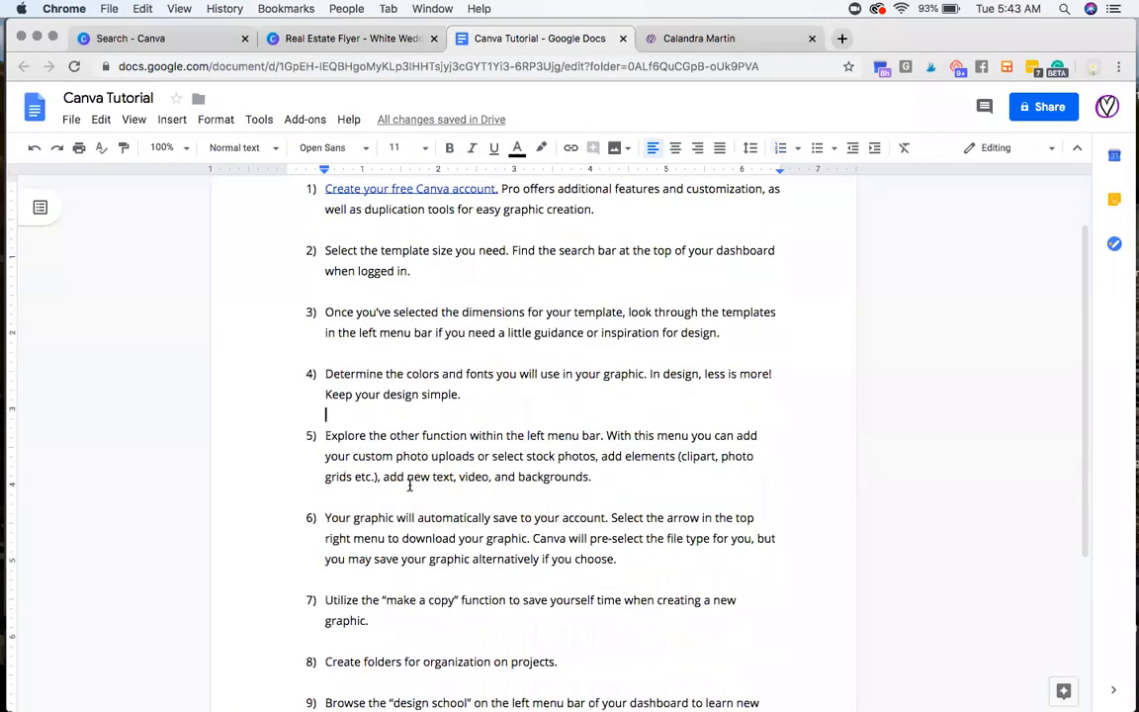
Step: Highlight step 6 of the Canva Tutorial document, switch to the wedding flyer in Canva, and save the design manually
triple_click(486, 425)
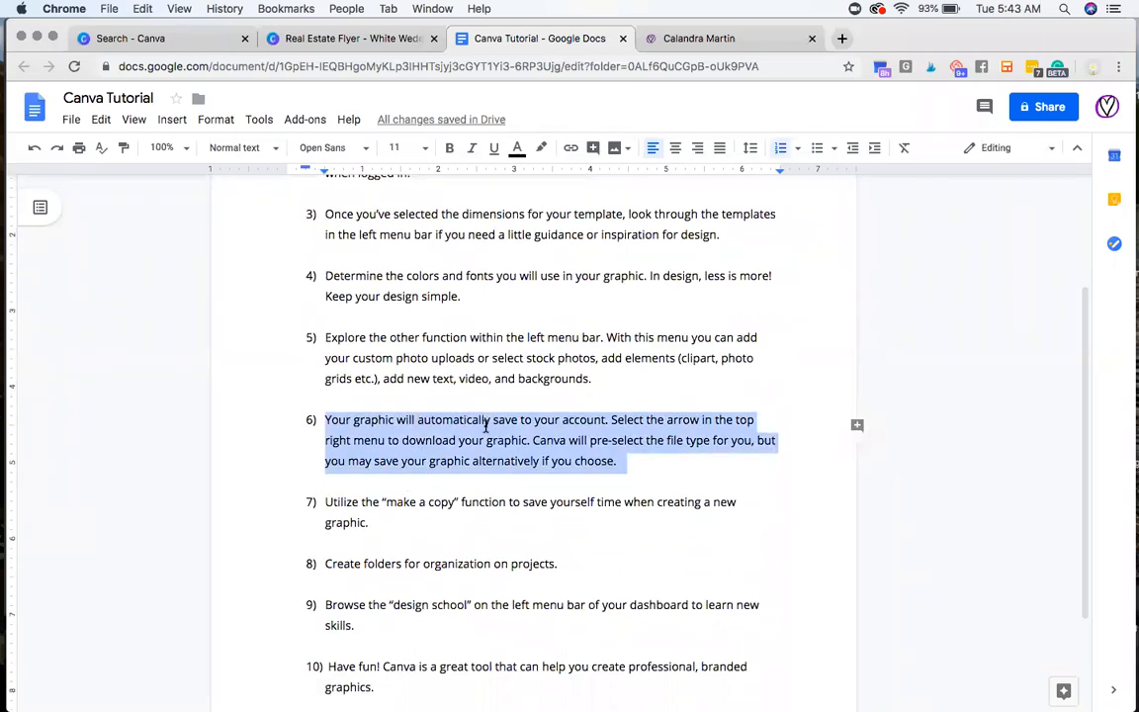
click(351, 38)
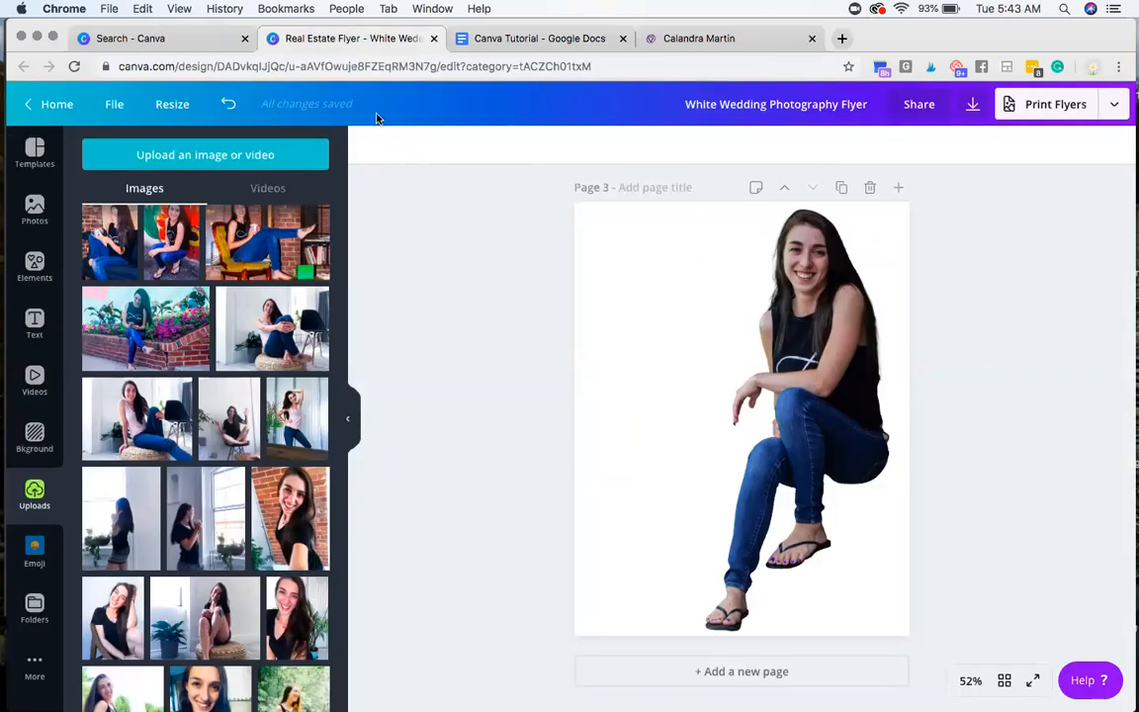
click(116, 105)
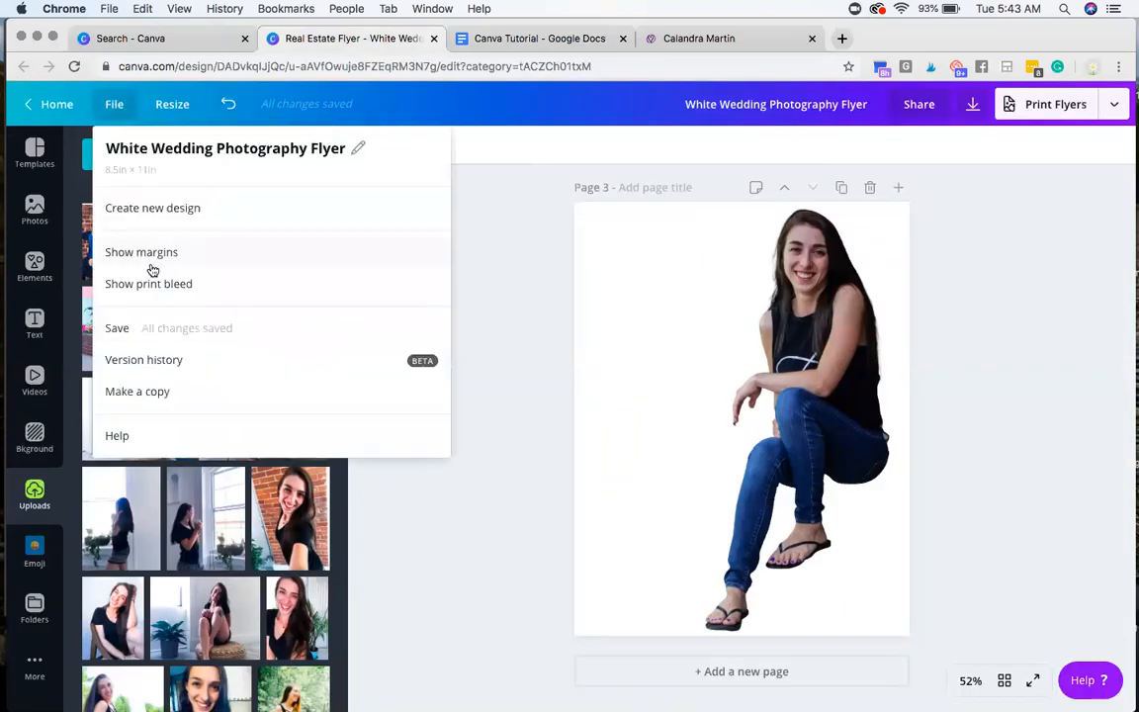
click(151, 331)
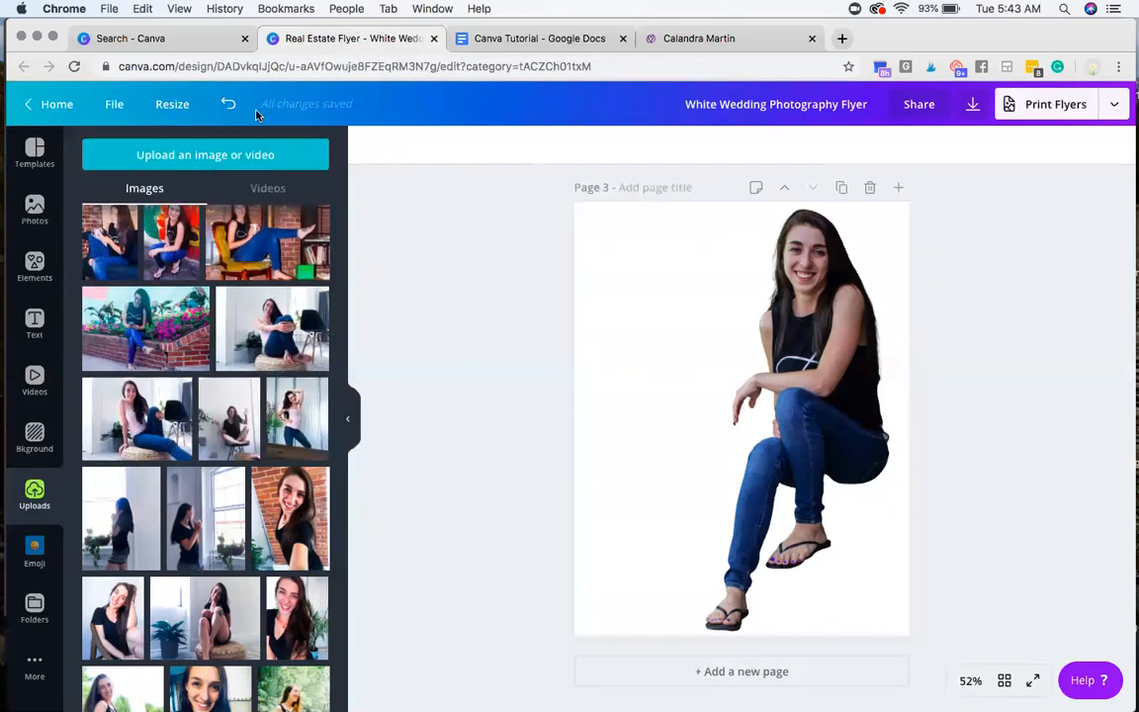
Step: Check the flyer's file and resize options, and switch to the Canva Tutorial in Google Docs to reread step 6
click(116, 105)
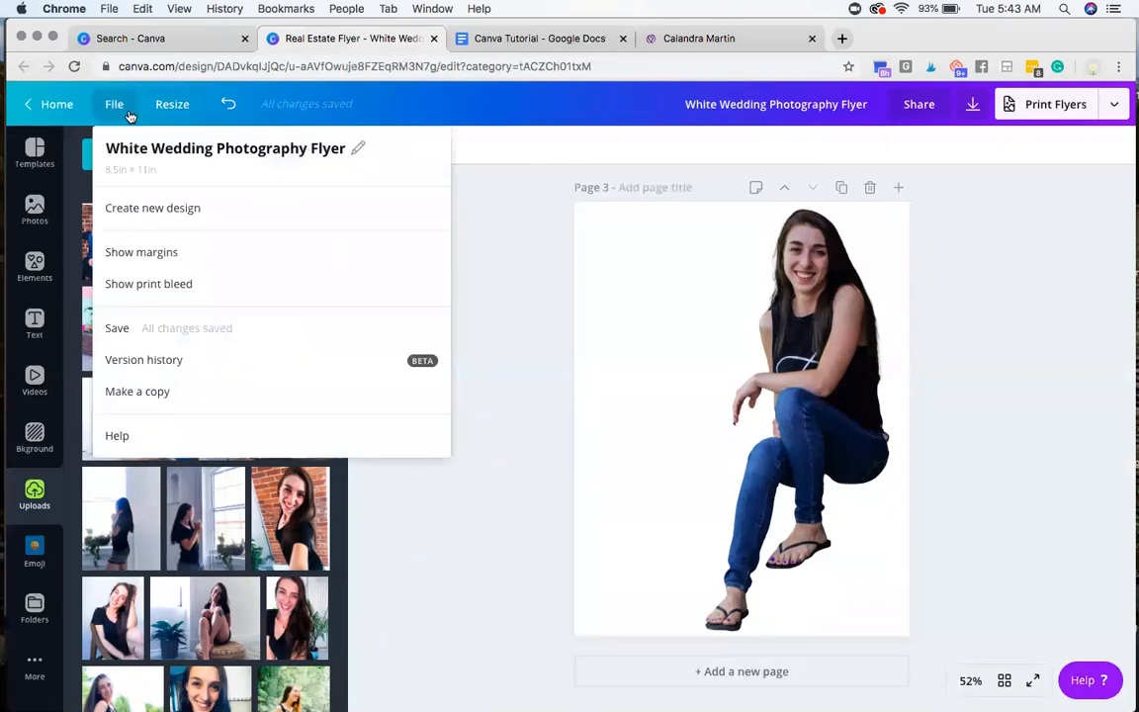
click(170, 108)
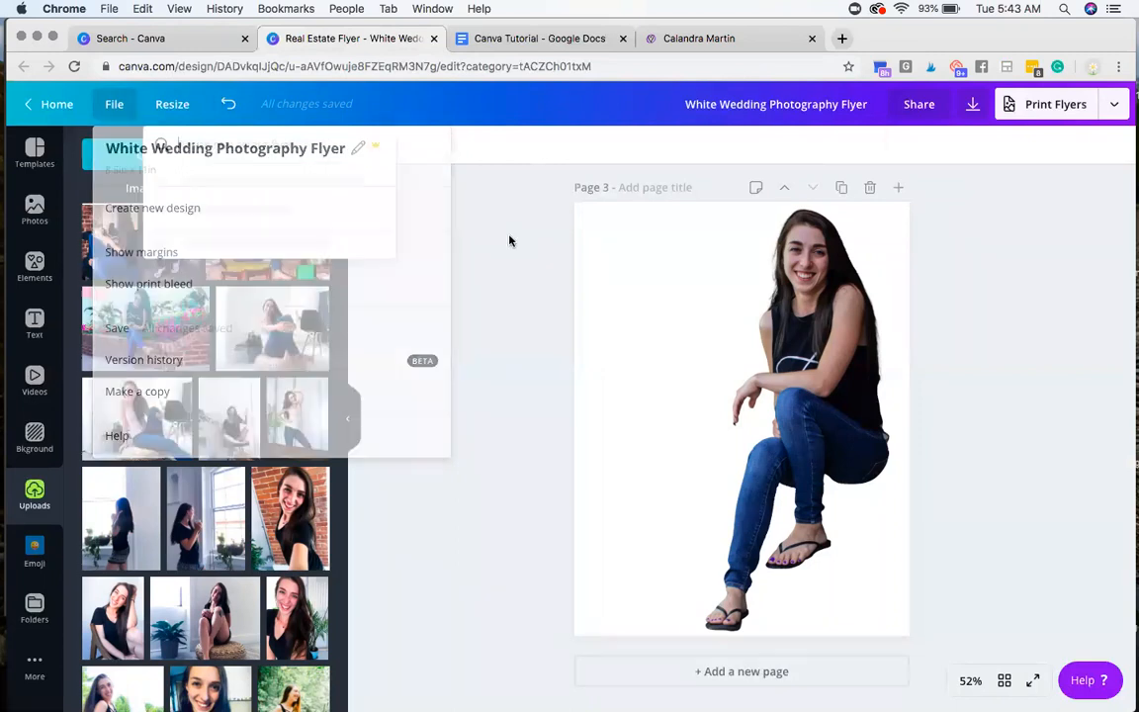
click(508, 238)
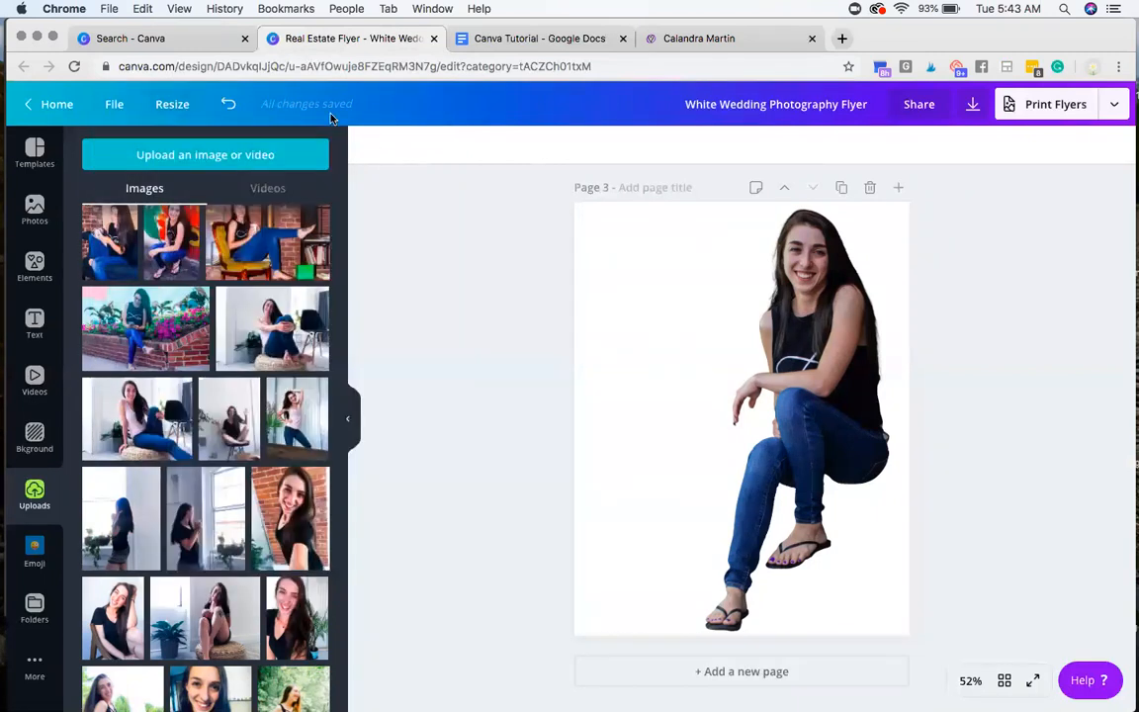
click(538, 38)
click(610, 418)
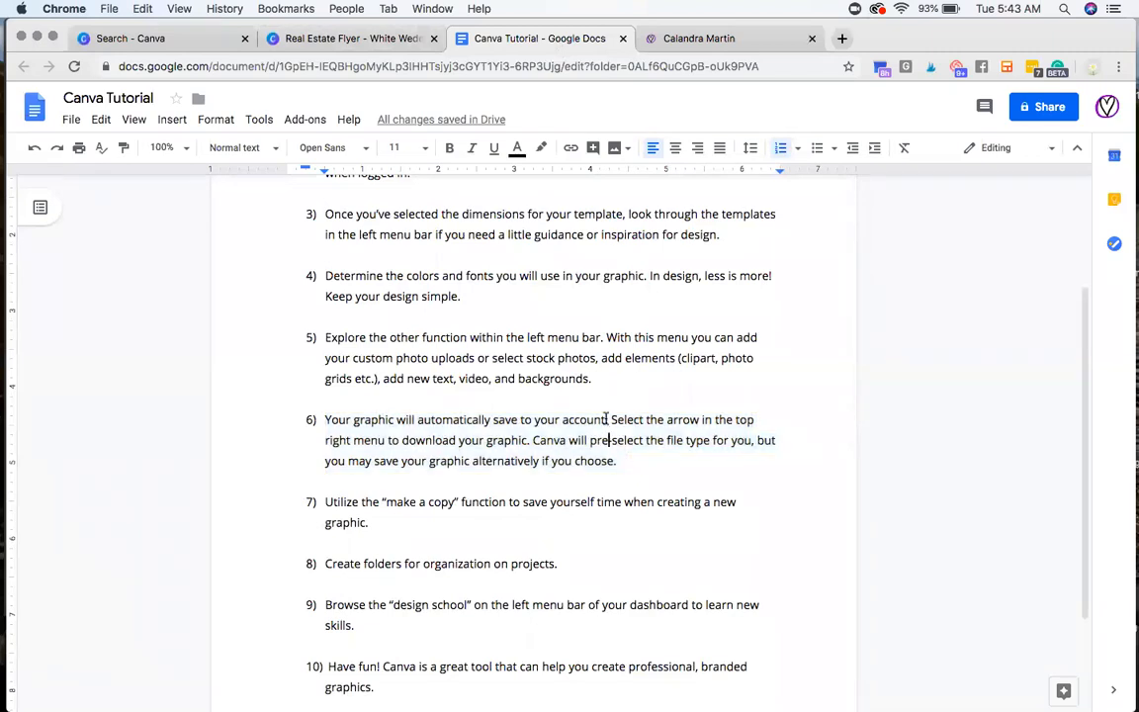
key(Down)
Step: Switch to the Canva flyer, open its download settings, and choose PNG as the file type
click(334, 38)
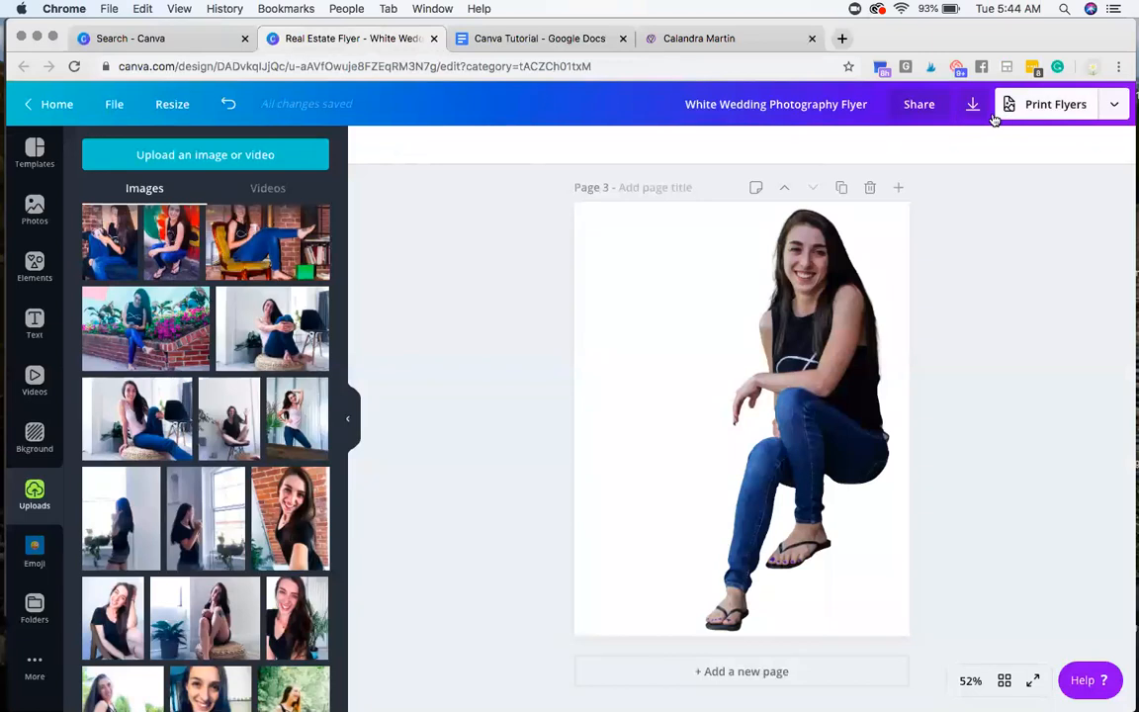
click(972, 106)
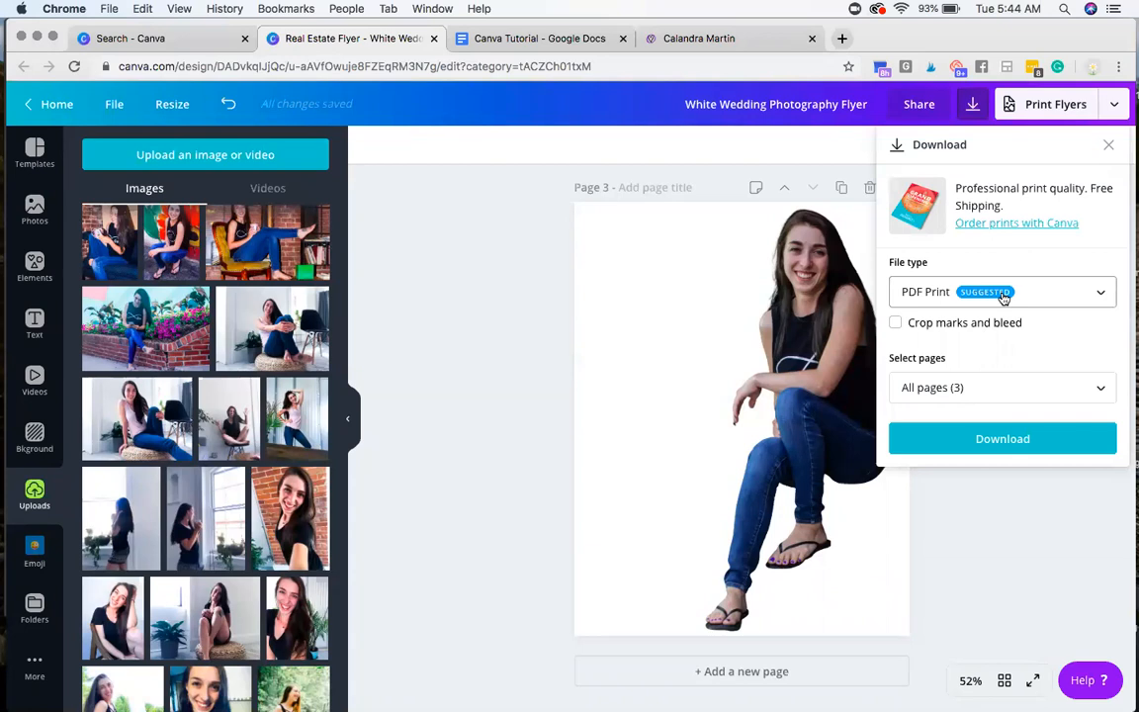
click(1054, 298)
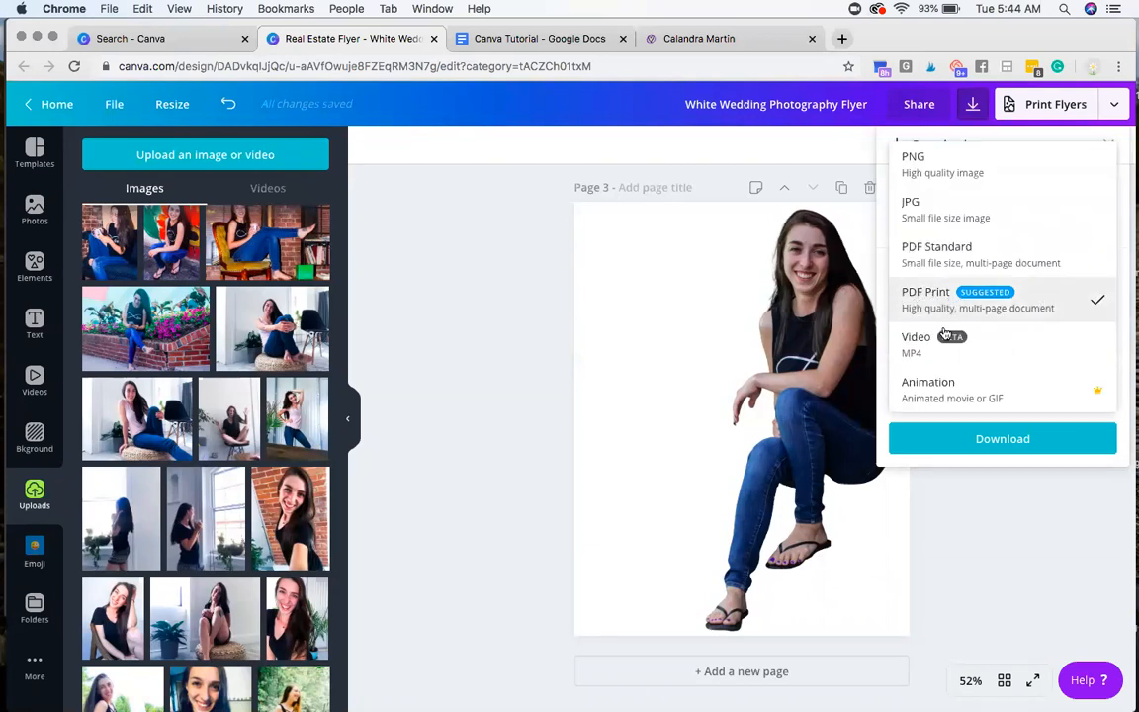
click(936, 163)
click(994, 288)
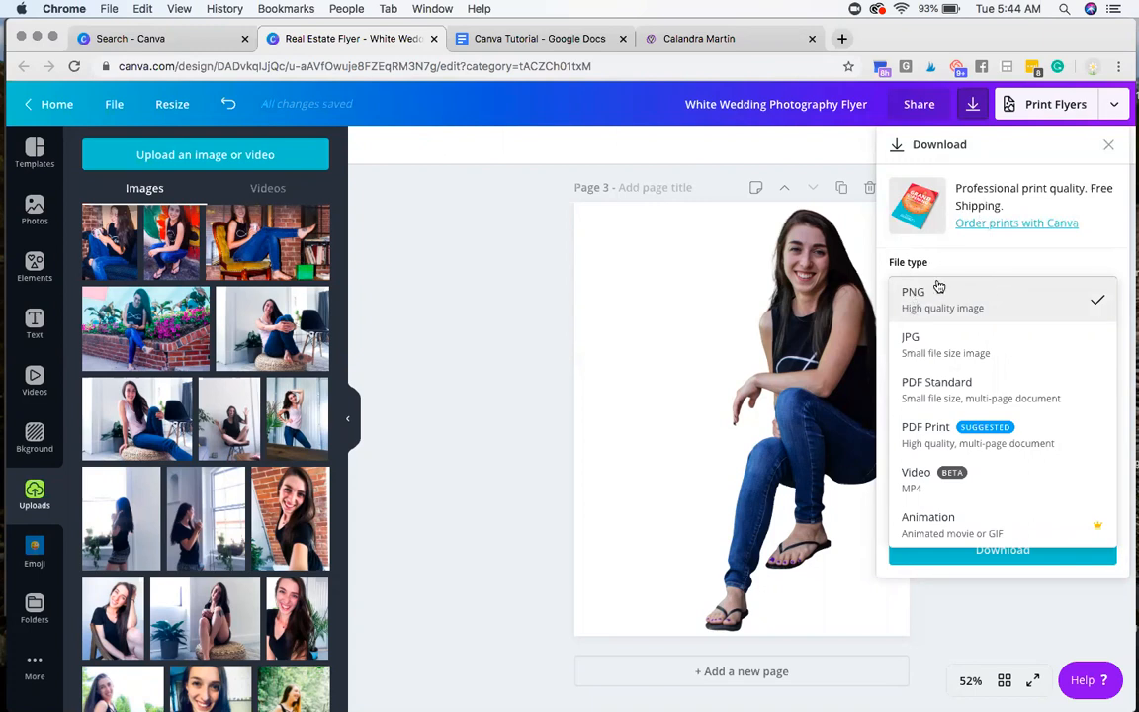
click(980, 269)
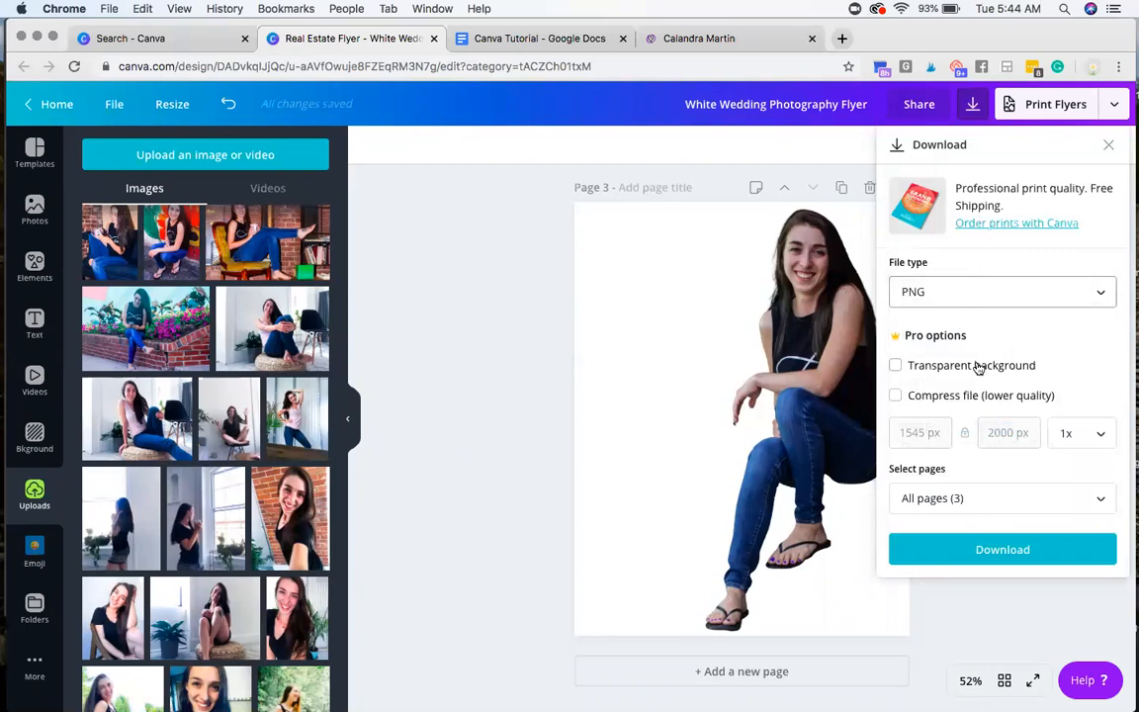
click(900, 366)
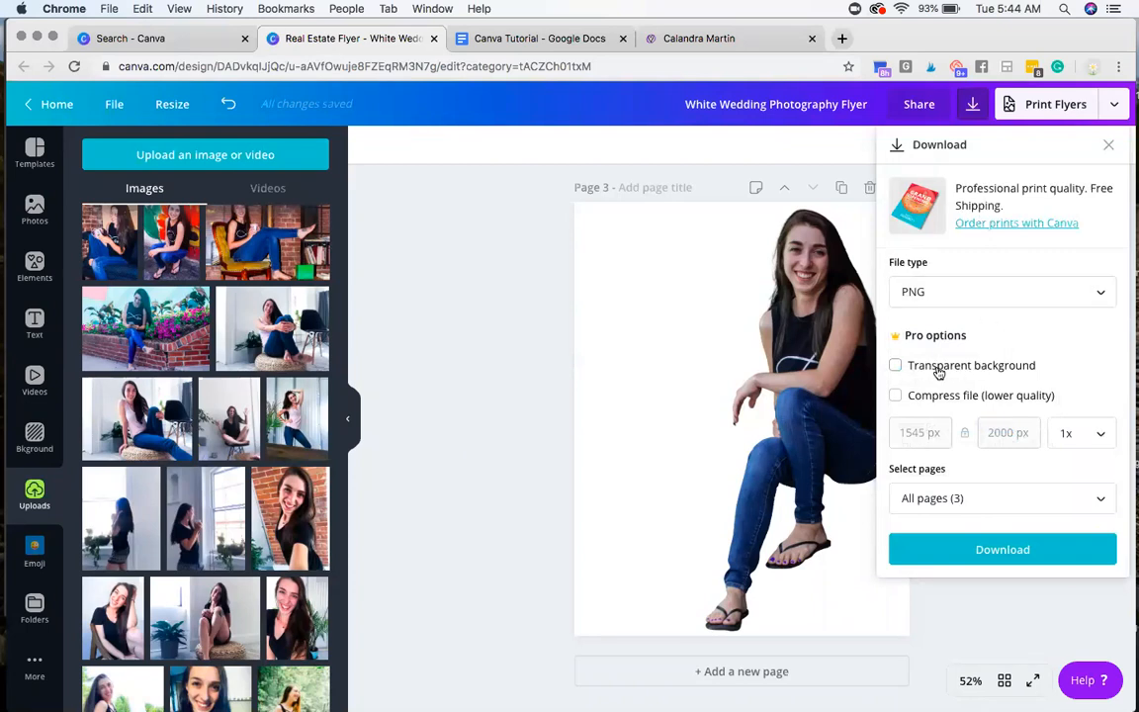
Step: Deselect all pages in the download settings and select all three pages again
click(969, 513)
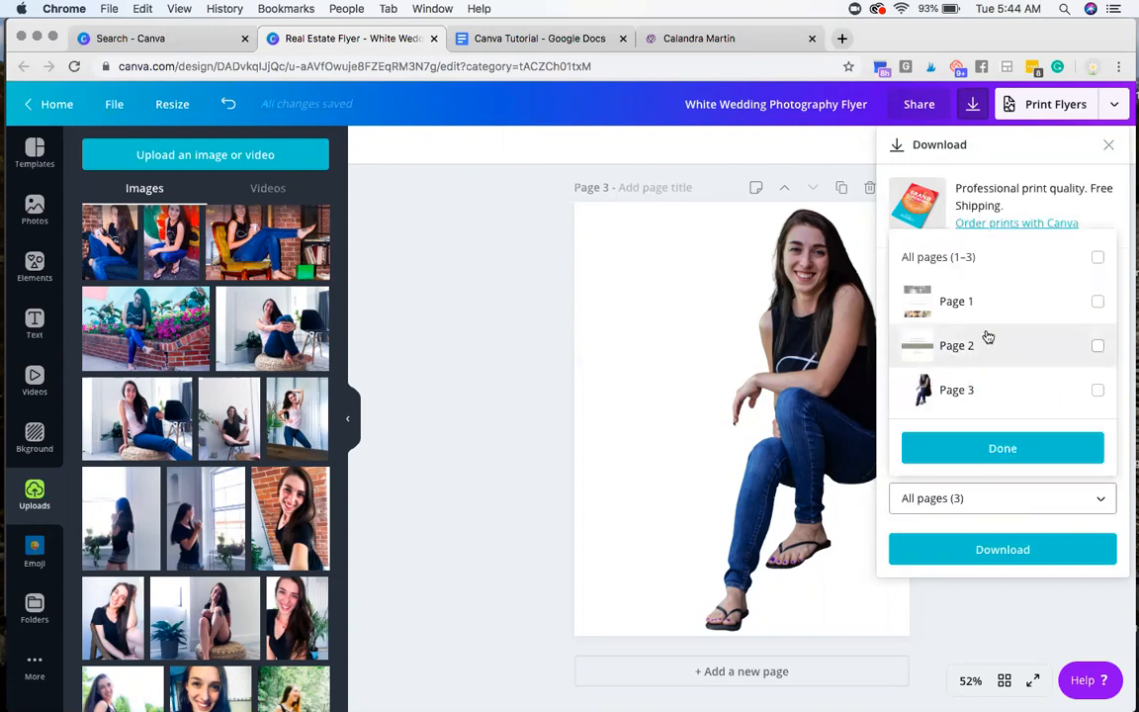
click(1097, 258)
click(1097, 258)
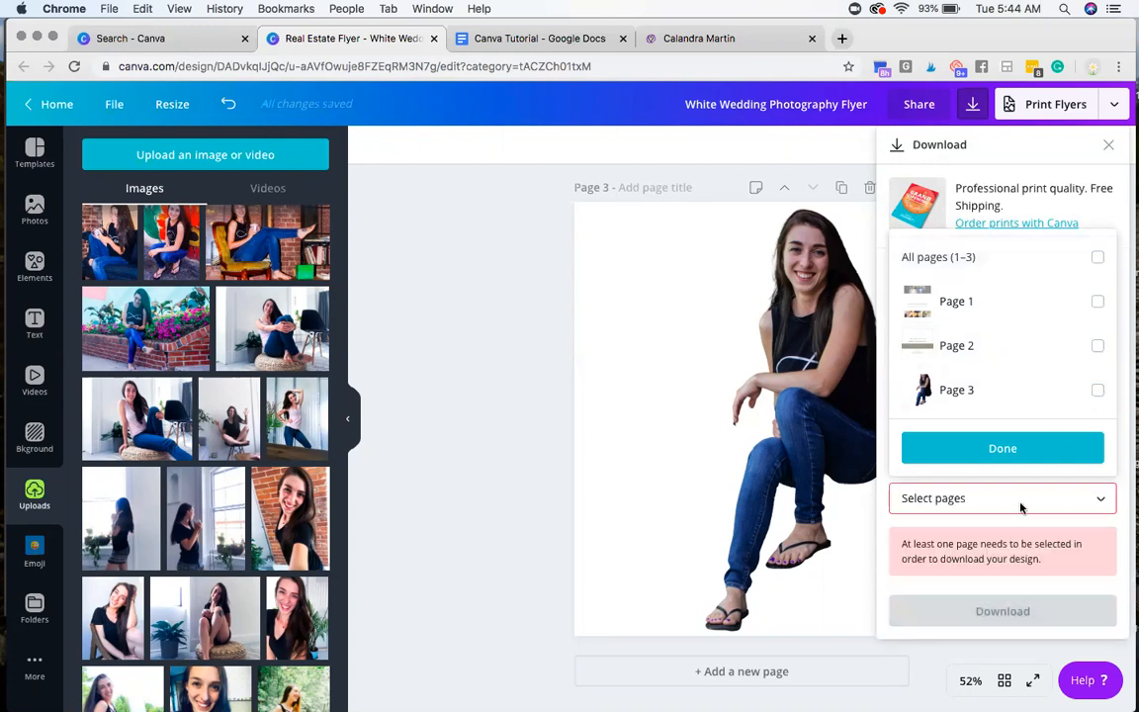
click(959, 450)
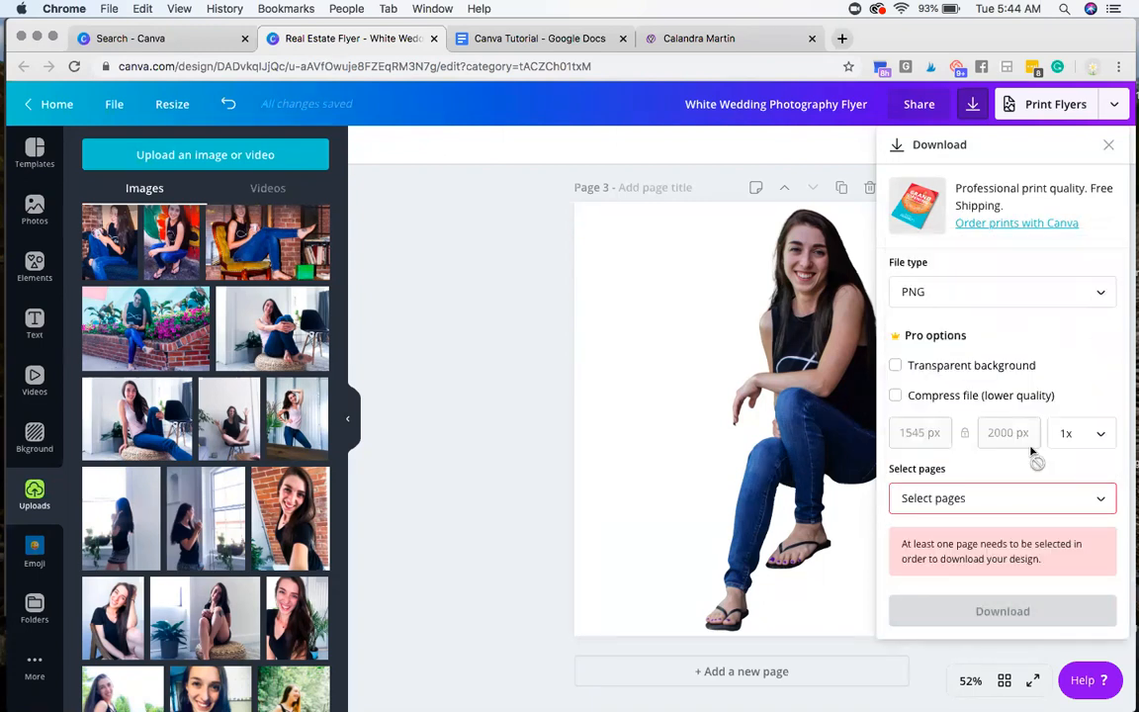
click(1029, 499)
click(1098, 258)
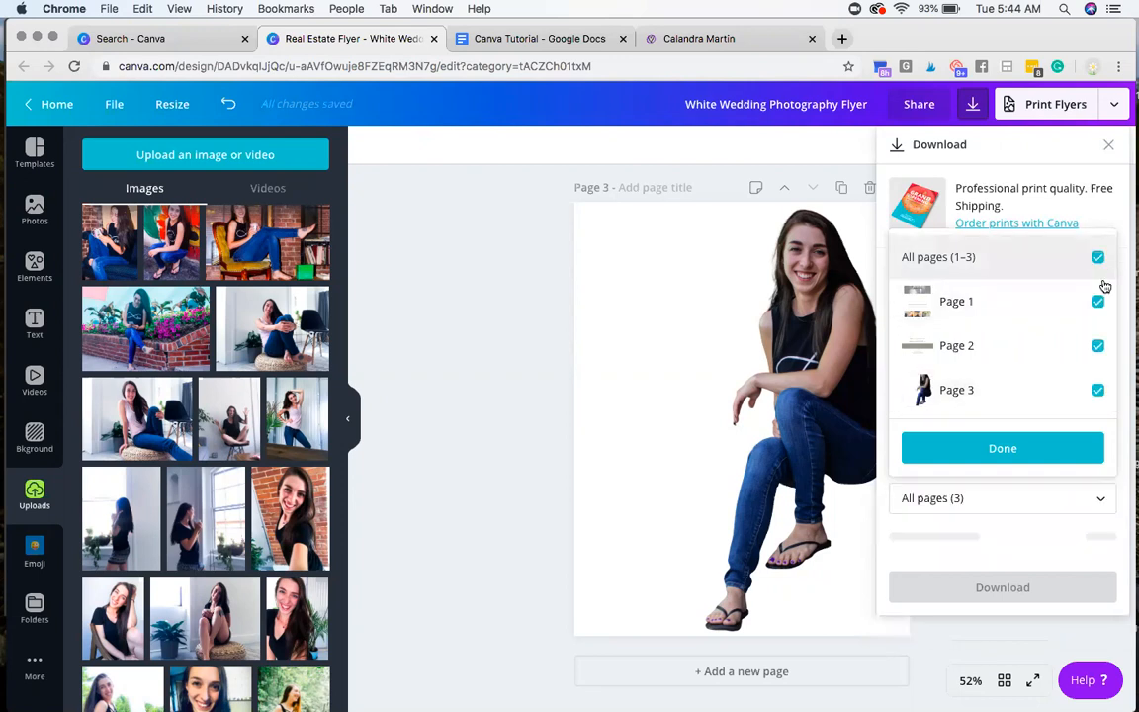
click(1117, 494)
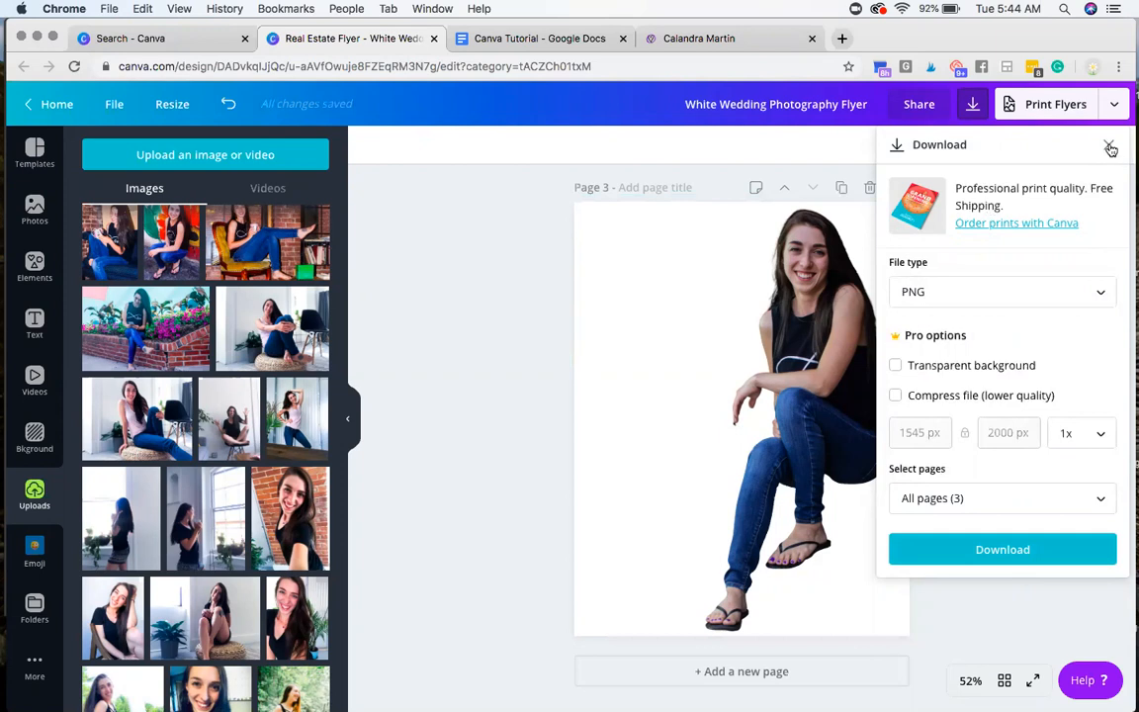
Step: Look through the publishing choices and the Print Flyers paper, finish, quantity and delivery options, and close the print order
click(1113, 105)
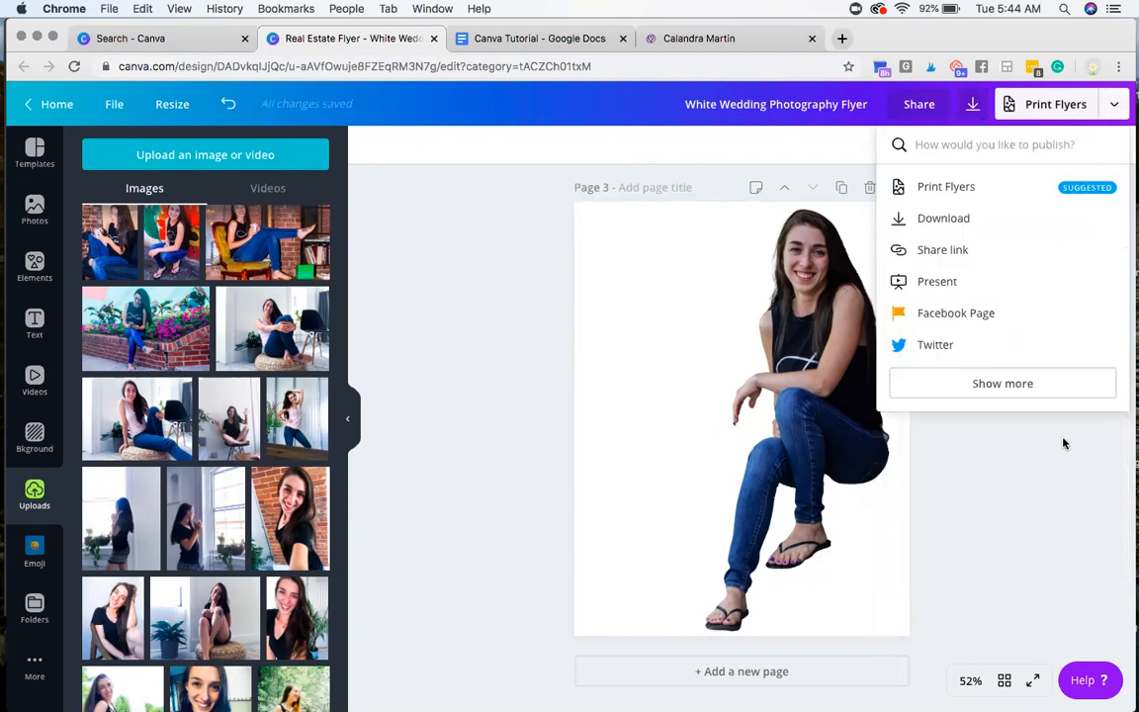
click(1055, 470)
click(1112, 105)
click(979, 185)
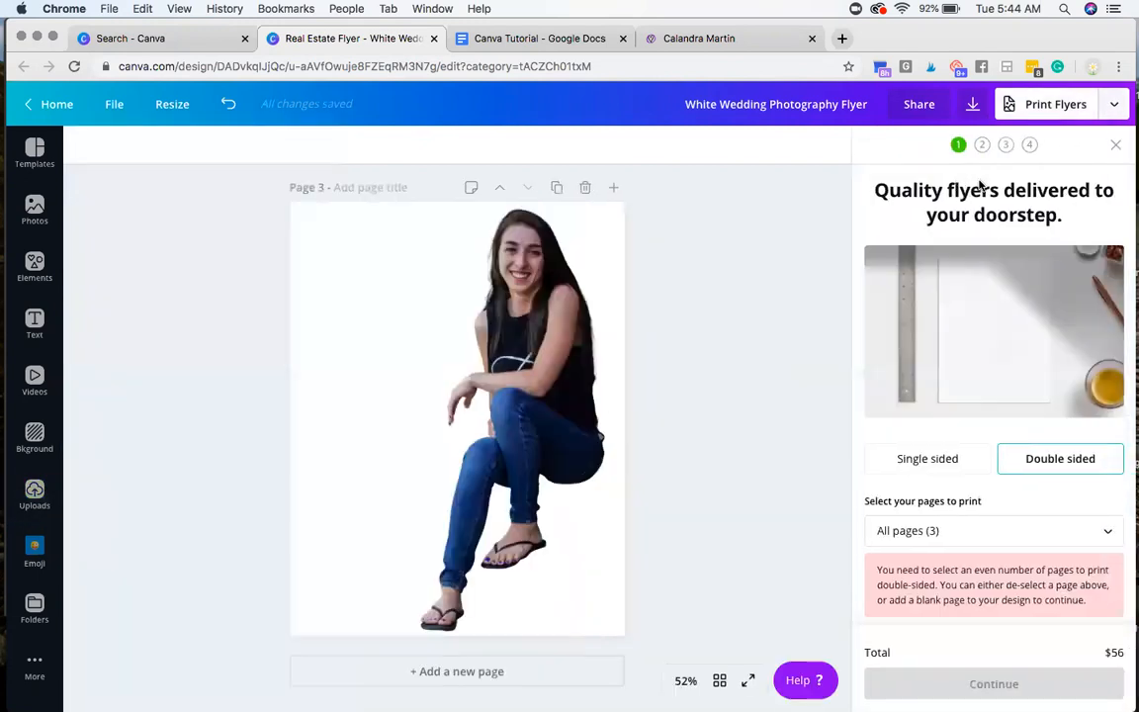
scroll(927, 373, down, 5)
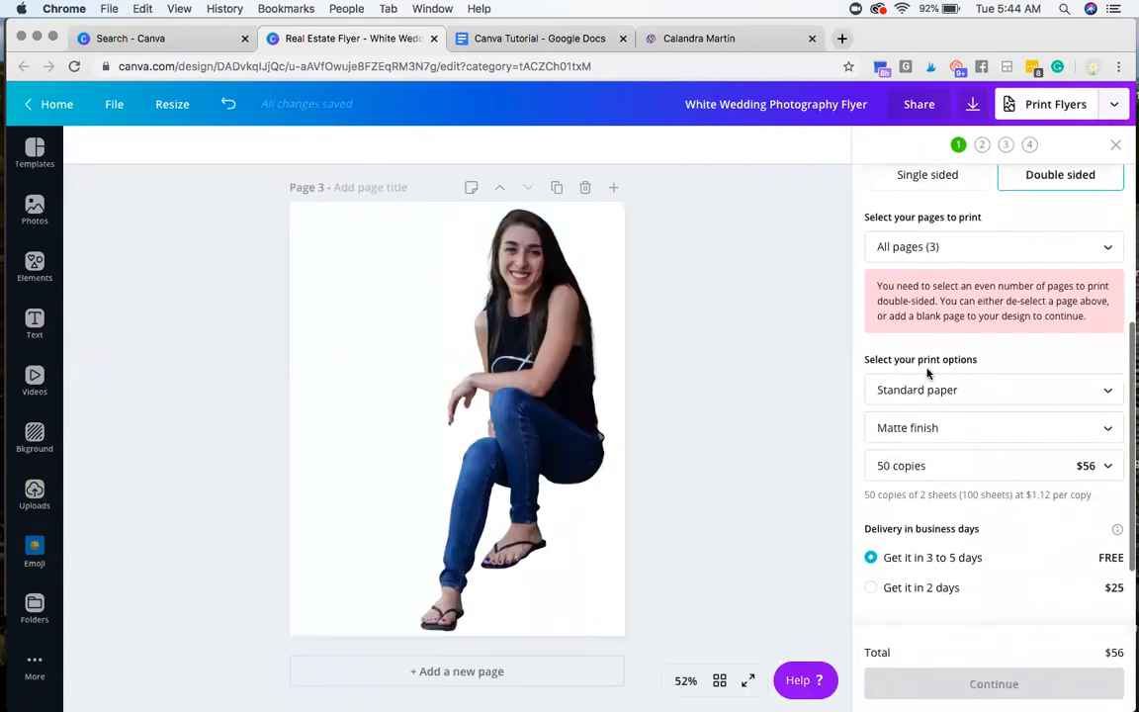
scroll(928, 373, down, 1)
scroll(927, 374, up, 5)
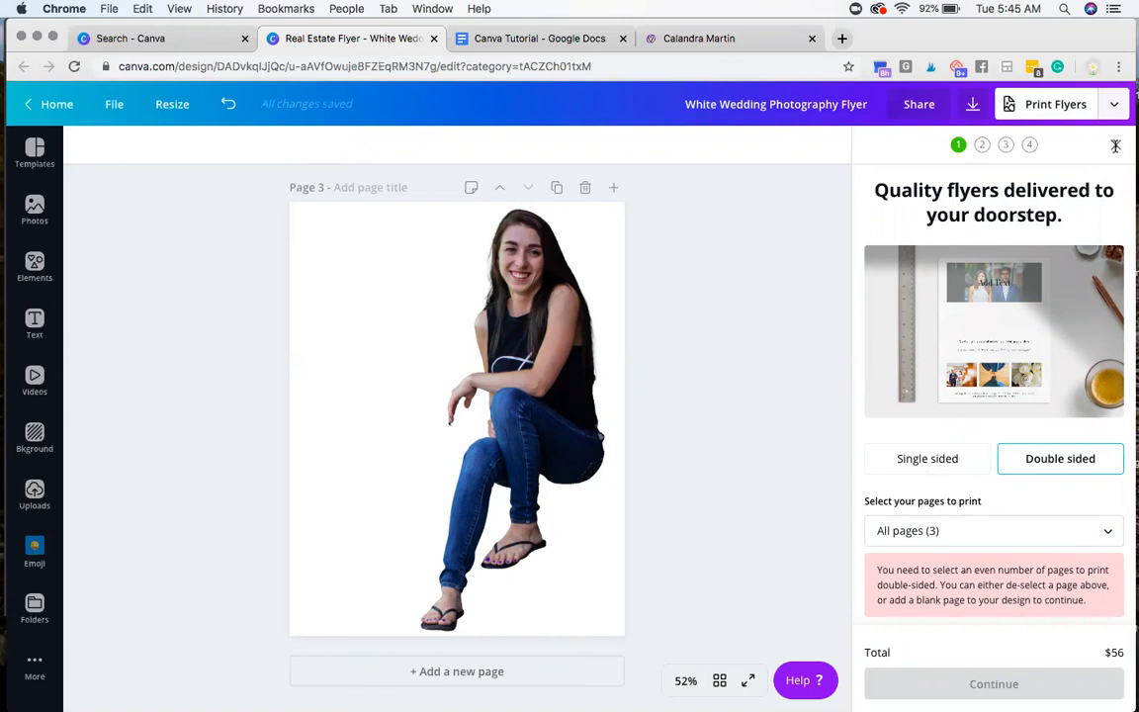
click(1116, 148)
click(770, 260)
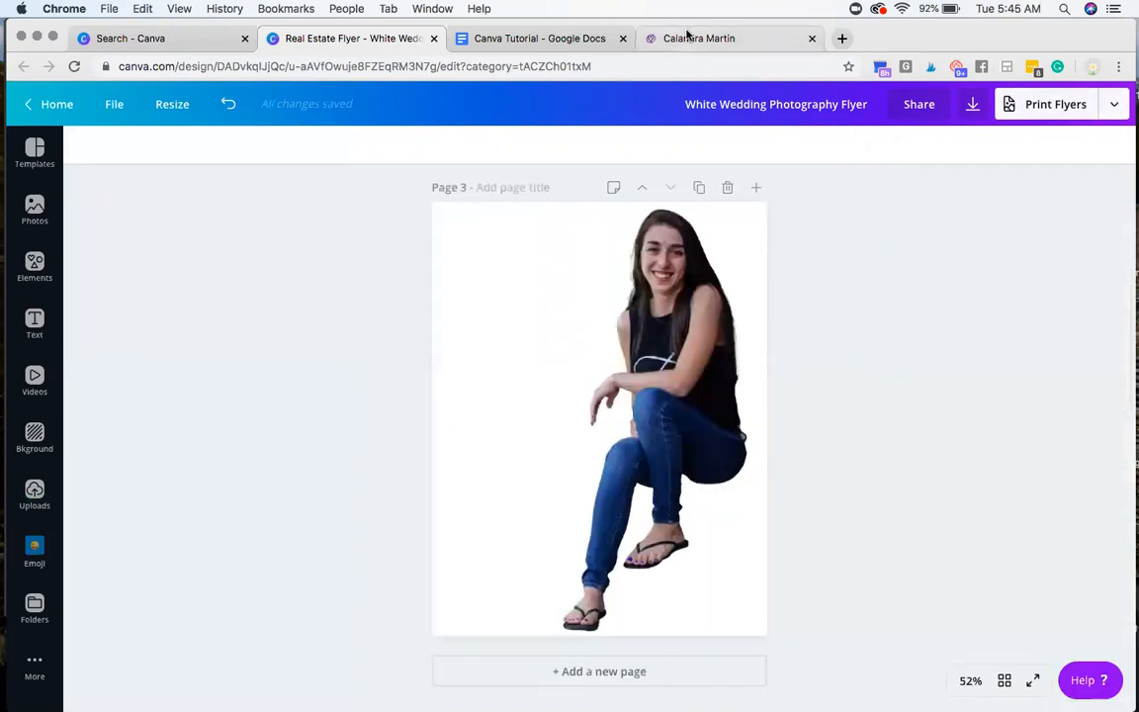
Step: Switch to the Canva Tutorial in Google Docs and highlight step 7 about the "make a copy" function
click(484, 38)
click(399, 531)
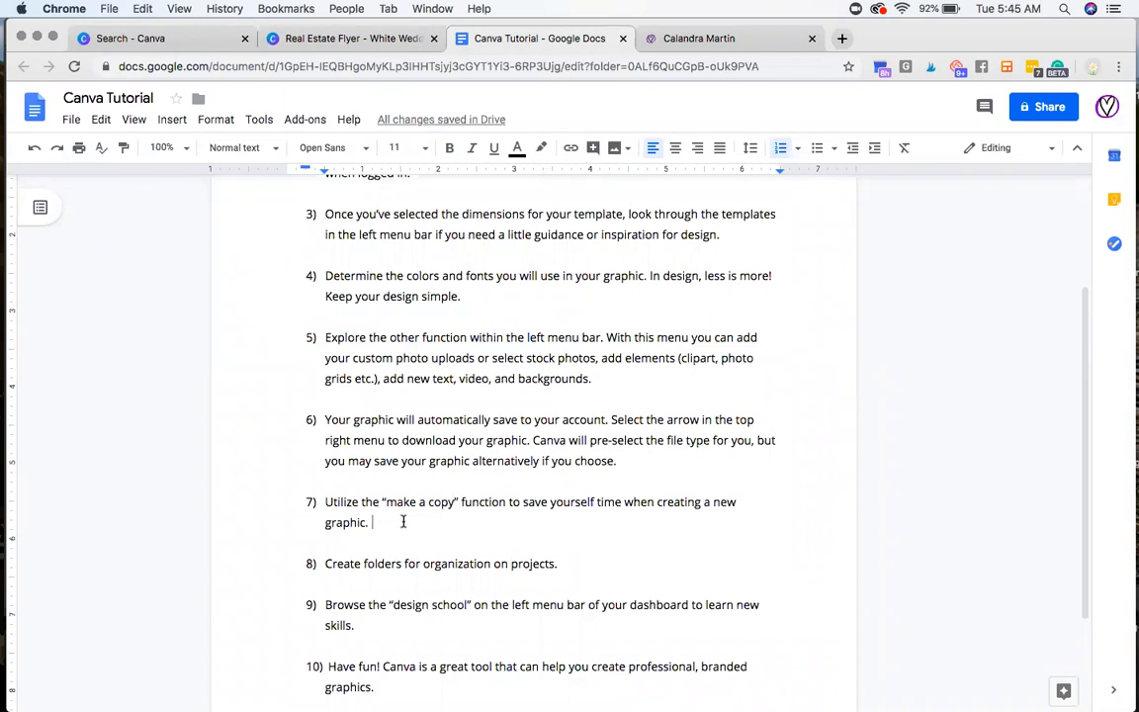
scroll(403, 521, down, 3)
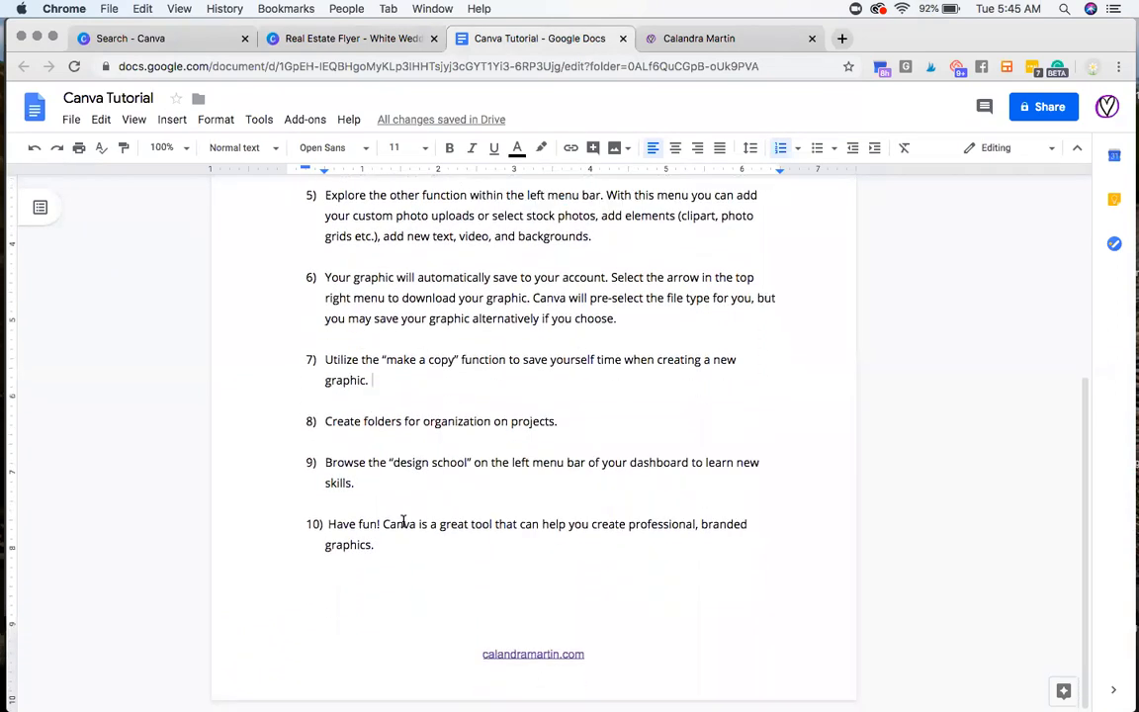
double_click(404, 359)
double_click(405, 359)
click(365, 359)
triple_click(364, 359)
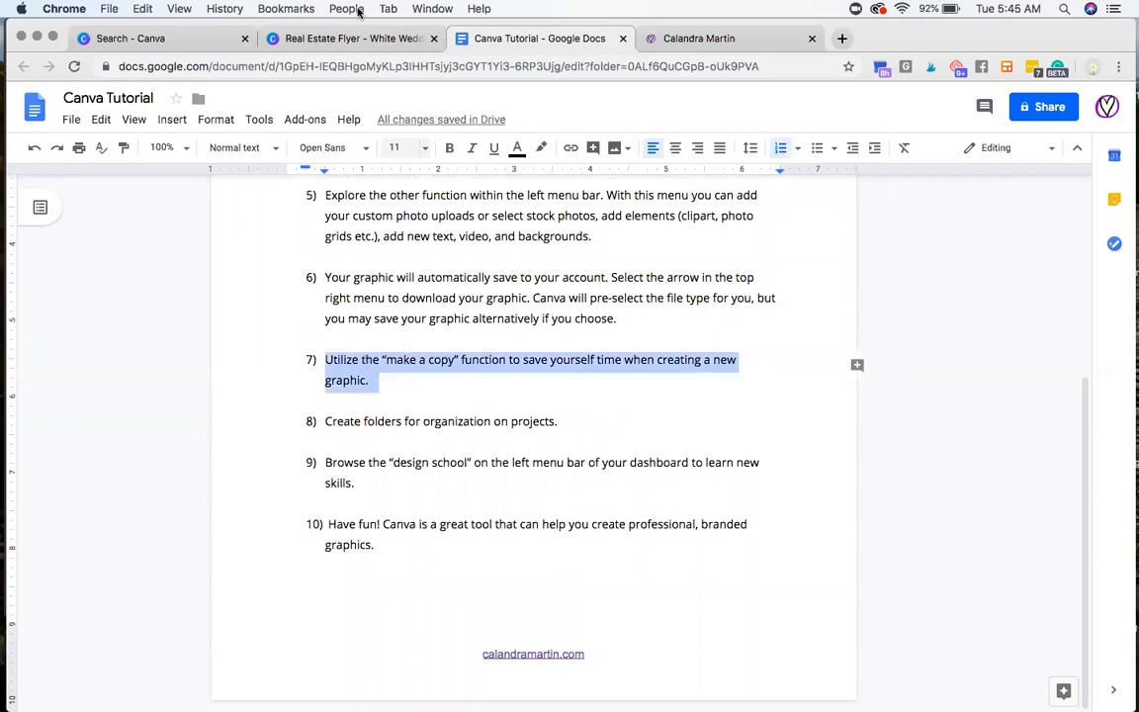
Step: Switch to the flyer in Canva and rename the design "Canva Tutorial"
click(321, 38)
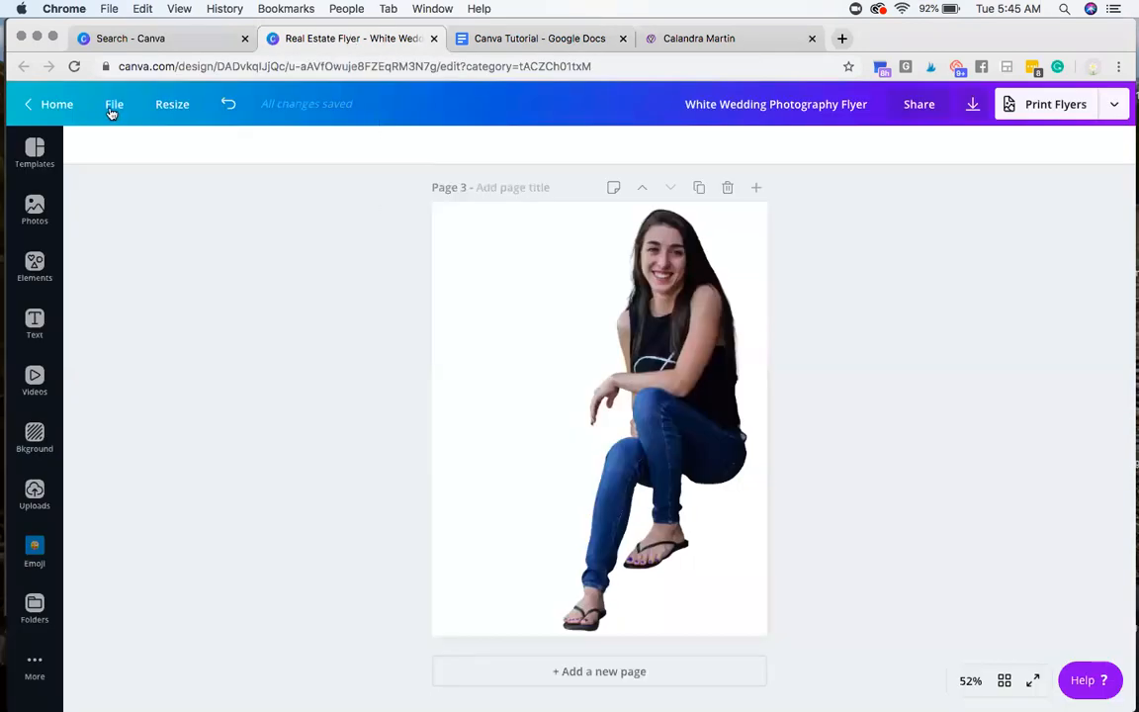
click(744, 107)
key(super+a)
text(Canva Tutorial)
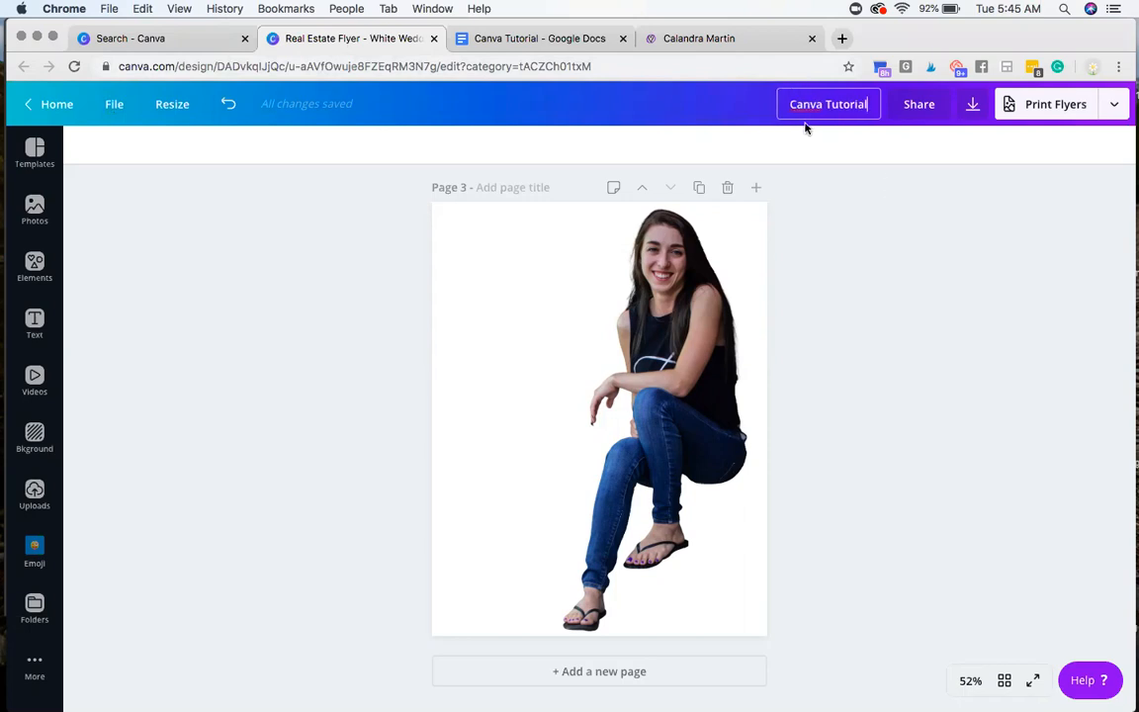
click(747, 109)
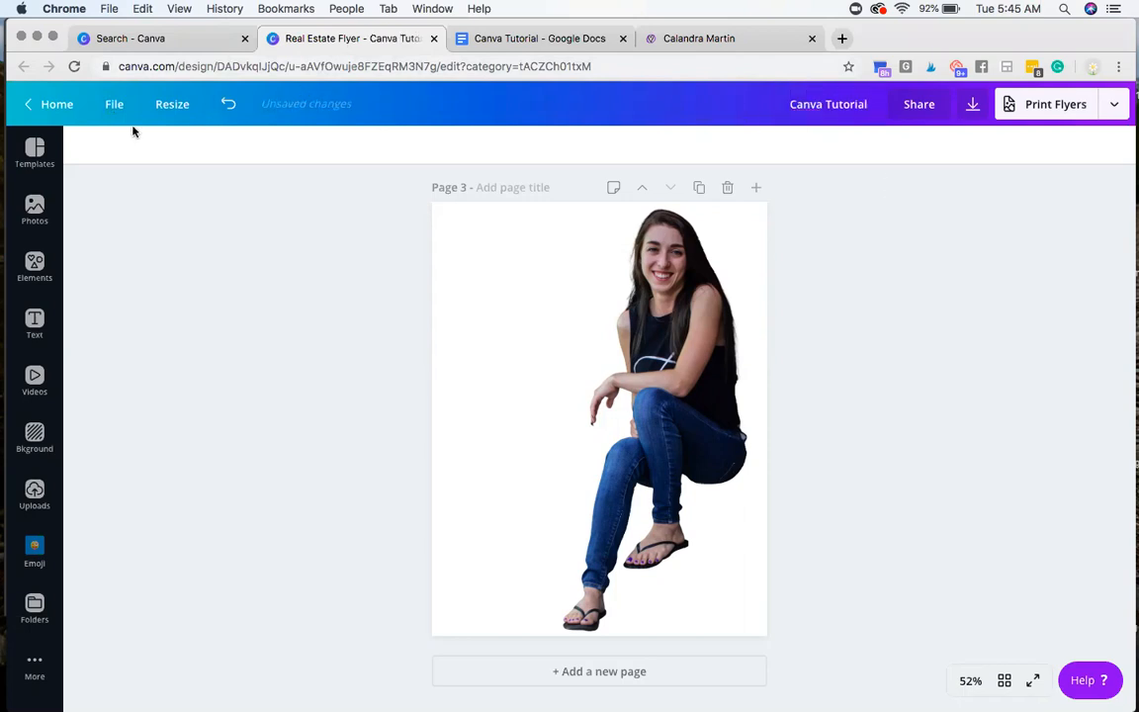
Step: Save the renamed design, return to the Canva home page, and close the leftover Canva search page
click(114, 104)
click(115, 332)
click(49, 104)
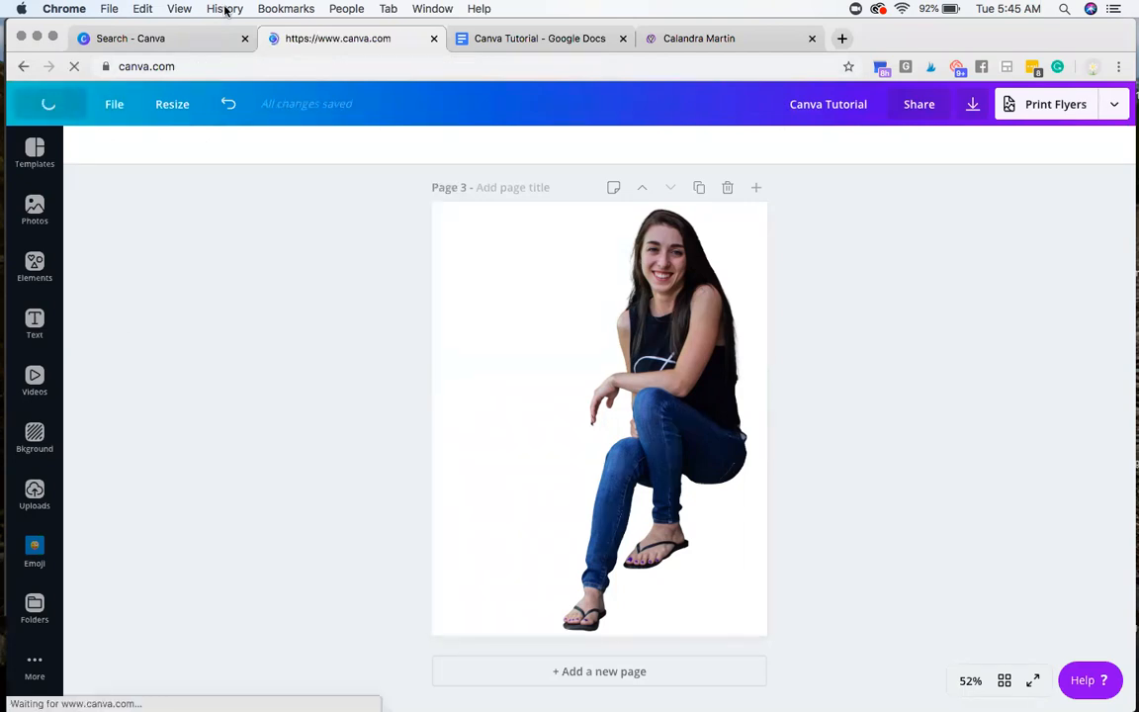
click(244, 38)
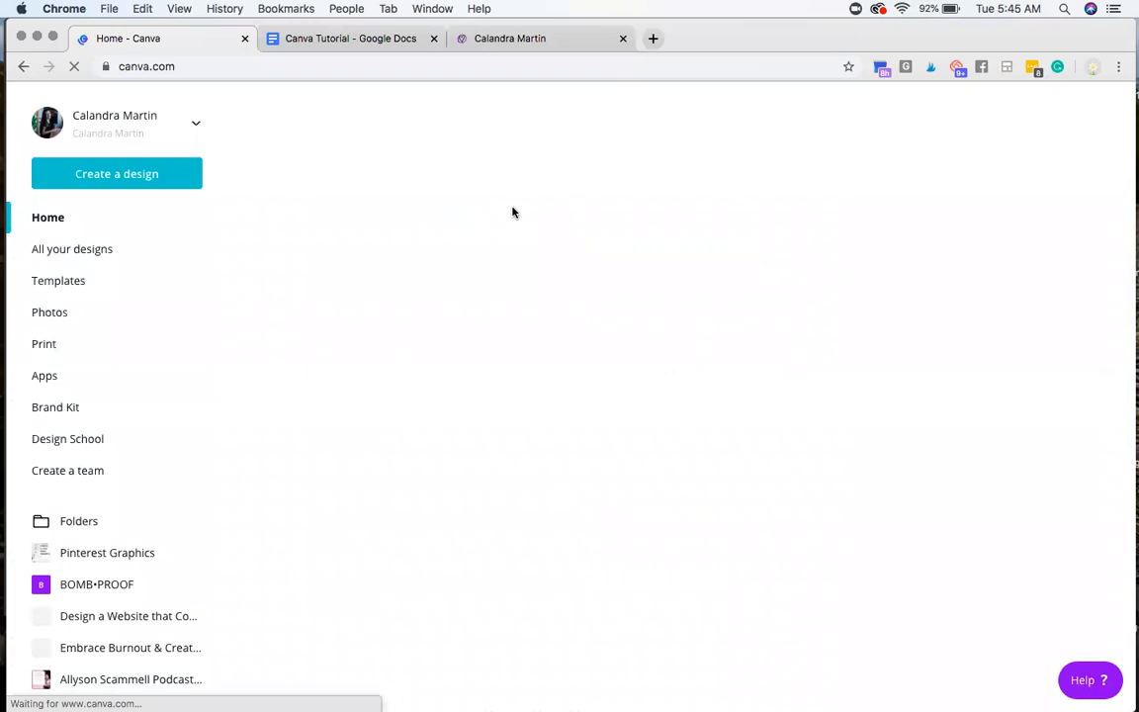
Step: Find the Canva Tutorial design under Your designs on the Canva home page
scroll(514, 478, down, 3)
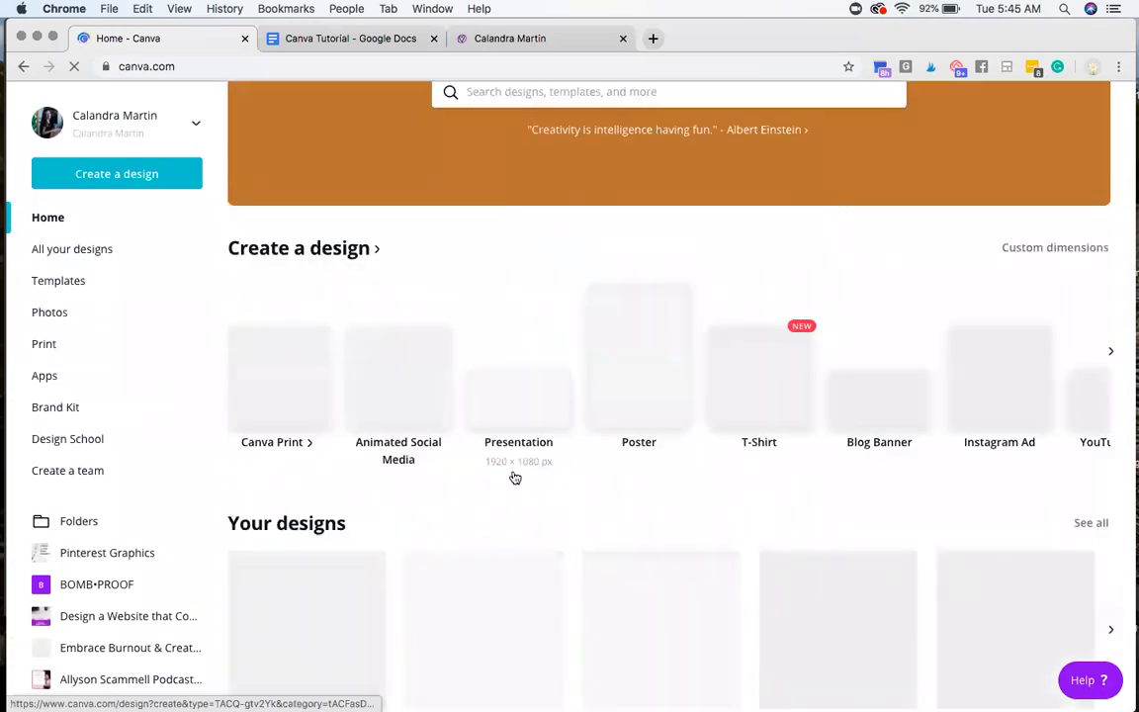
scroll(514, 477, down, 2)
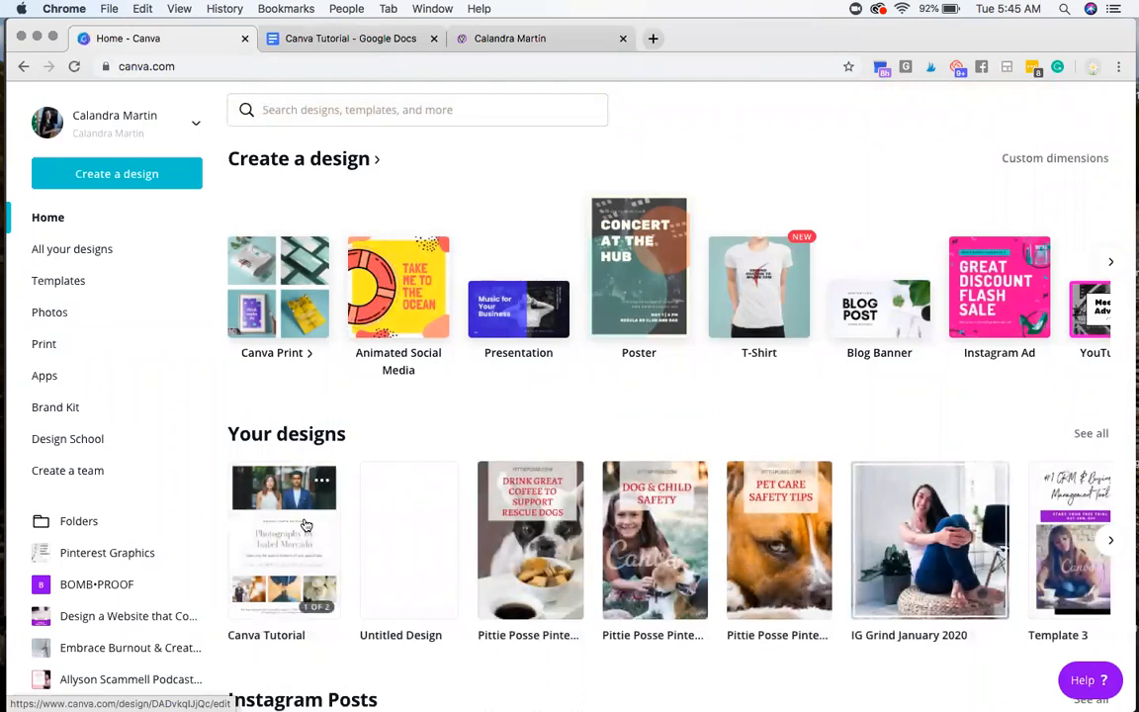
scroll(306, 526, down, 2)
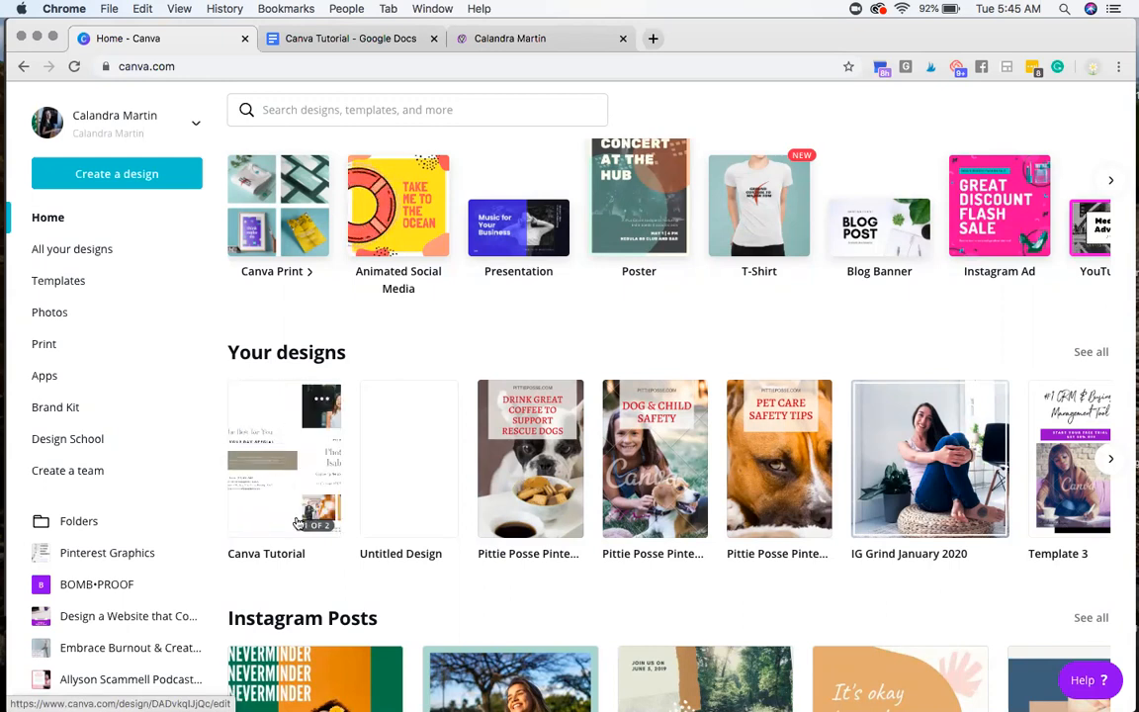
Step: Copy a shareable link for the Canva Tutorial design under Your designs, and close its options
scroll(356, 450, up, 3)
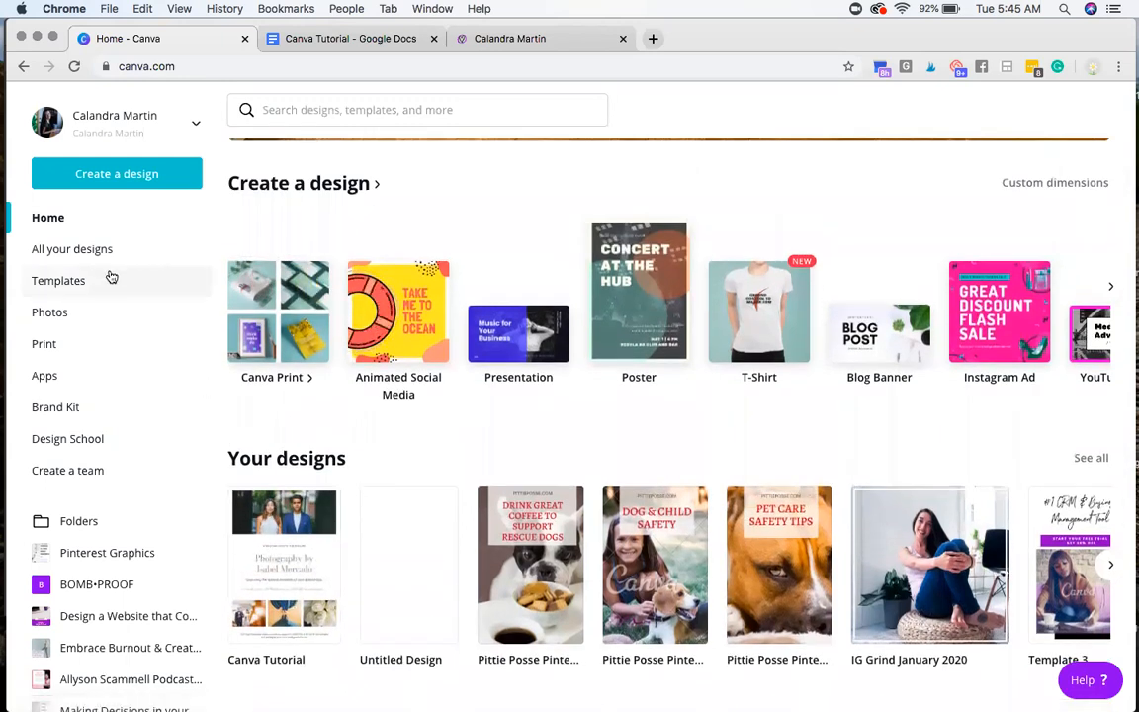
scroll(375, 415, down, 1)
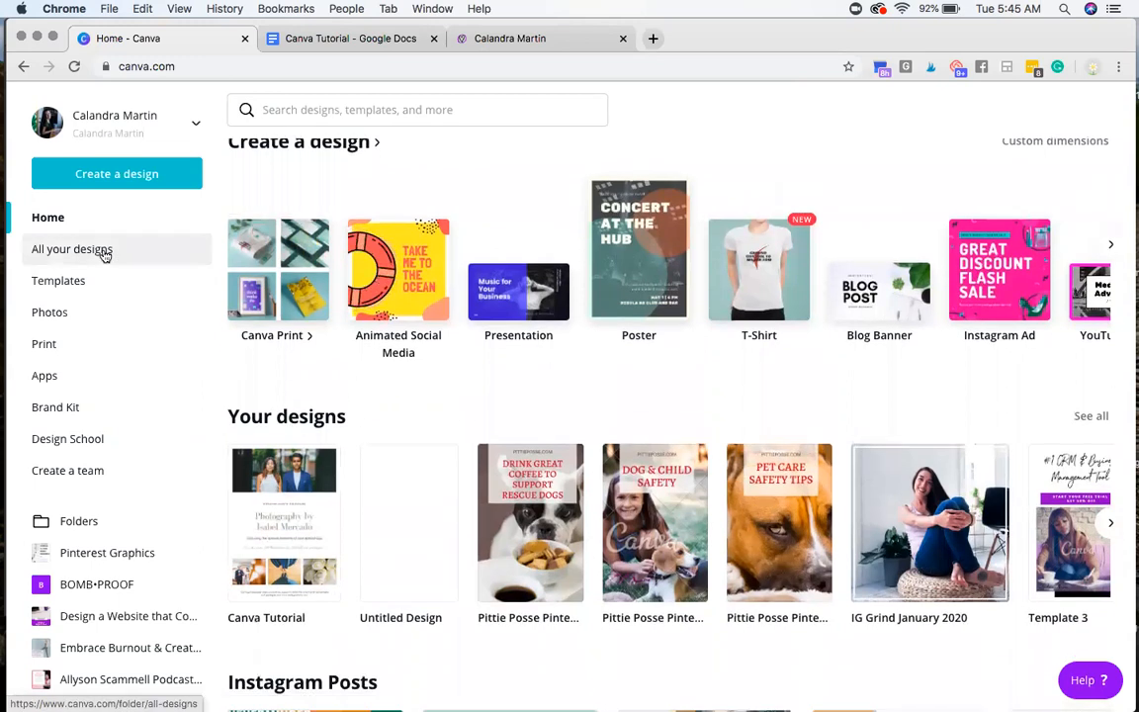
scroll(301, 375, down, 2)
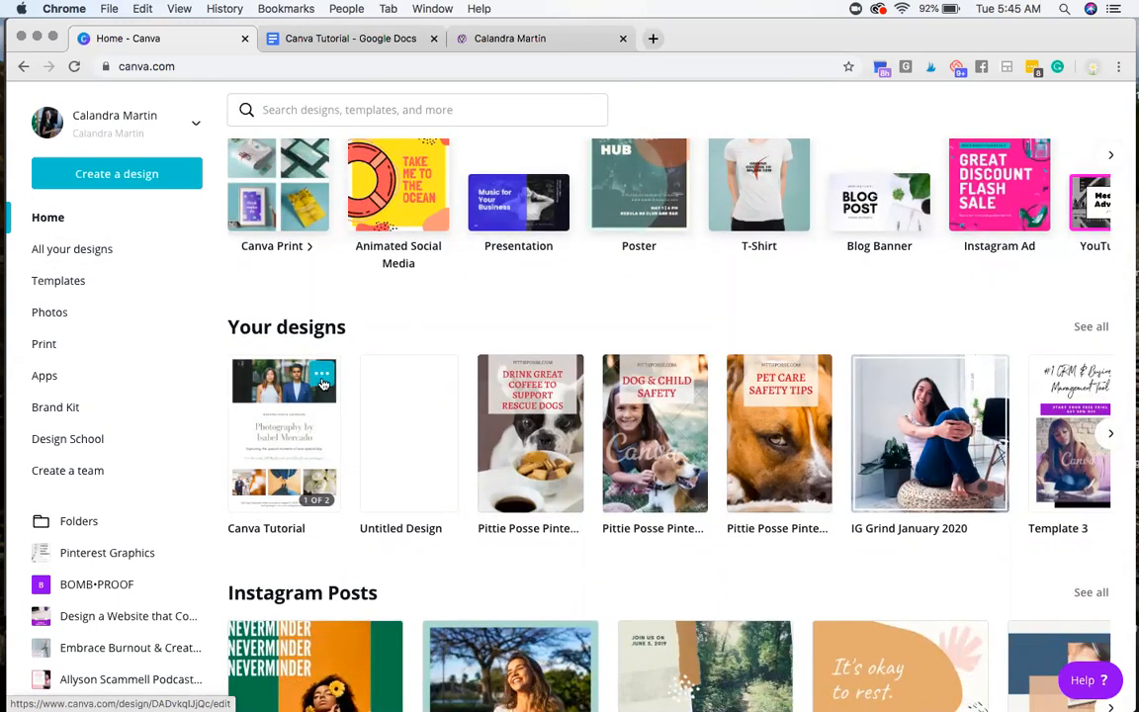
click(323, 382)
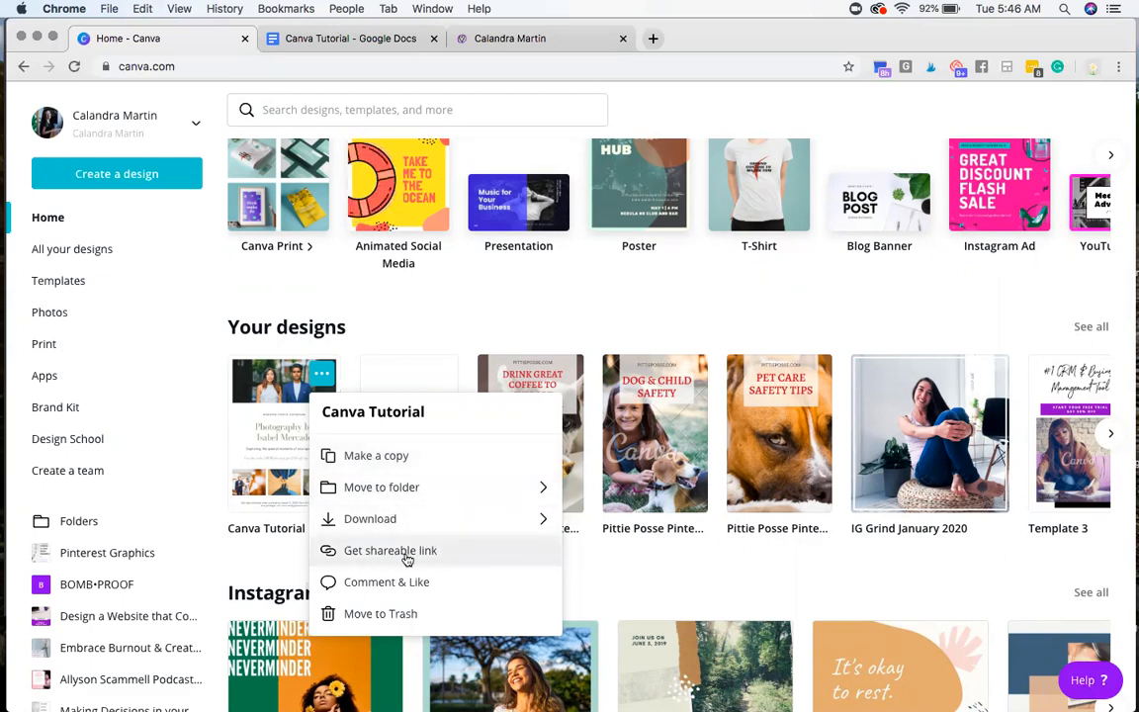
click(413, 556)
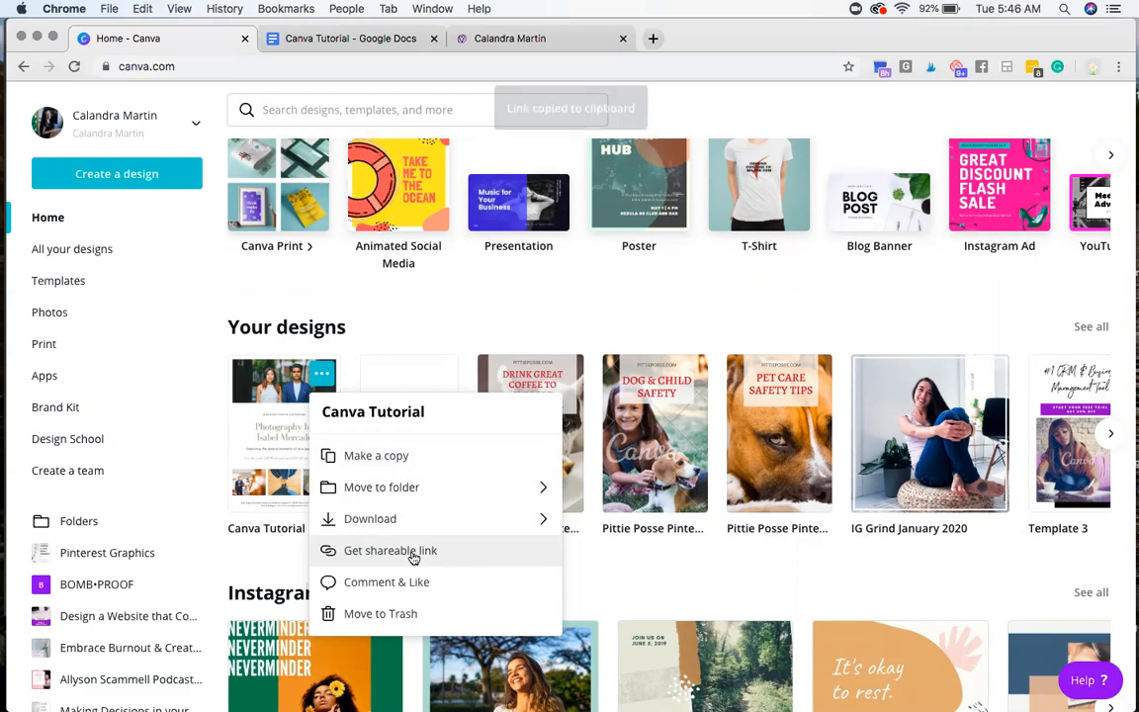
click(599, 584)
Step: Switch to the Canva Tutorial outline in Google Docs and highlight step 8 about creating folders
click(317, 37)
click(419, 421)
triple_click(391, 423)
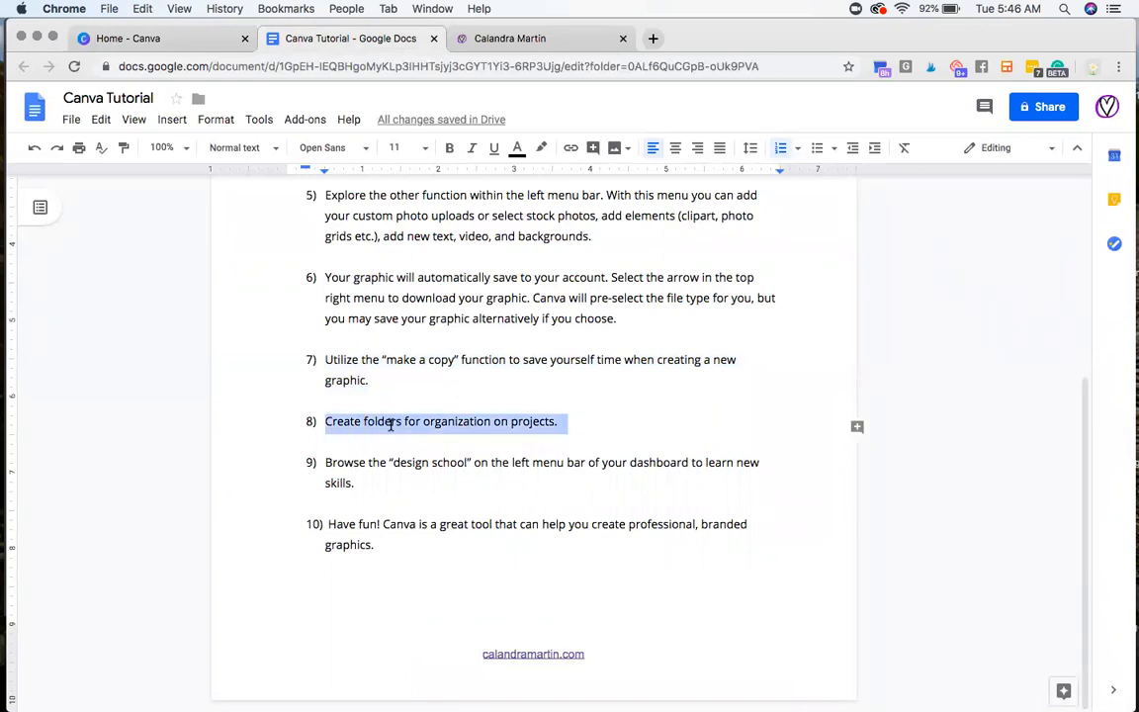
Step: Switch to Canva, open the Folders page, and look at the new folder form, closing it without creating a folder
click(178, 39)
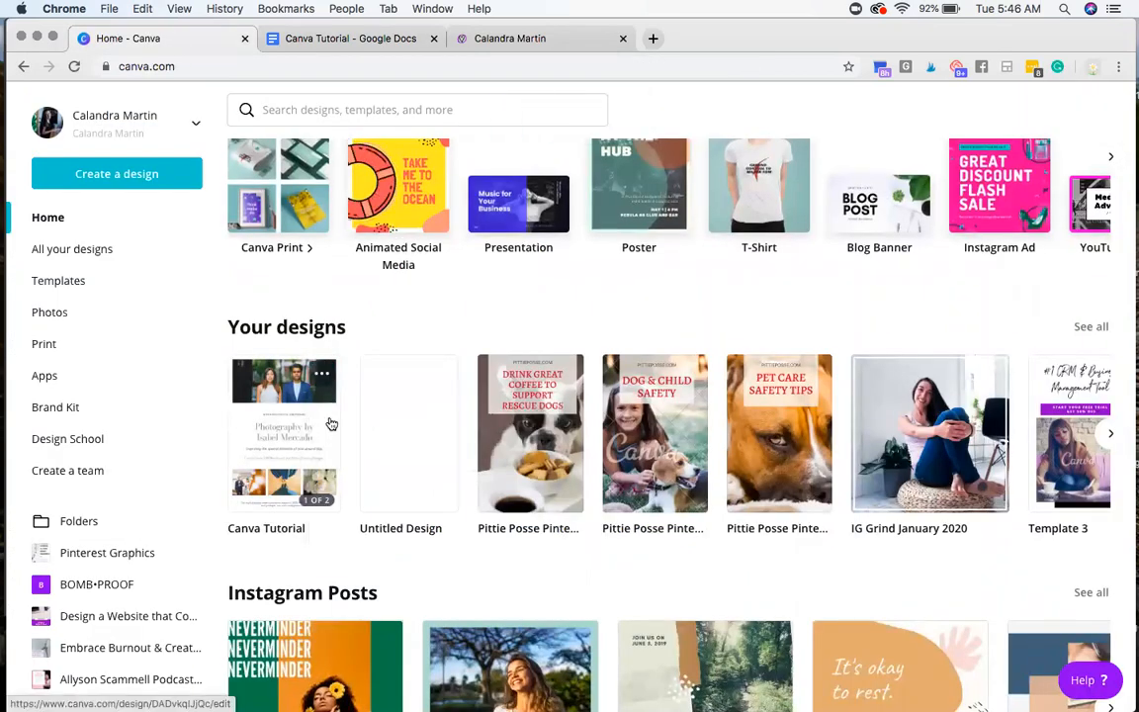
click(81, 521)
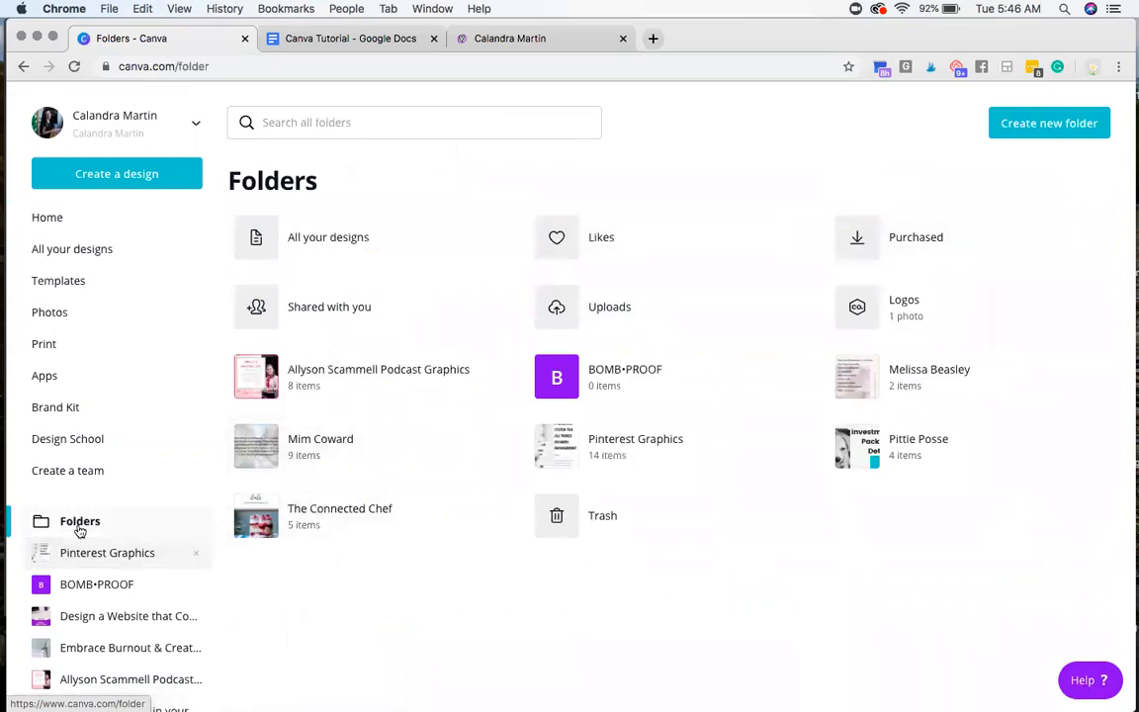
click(1018, 123)
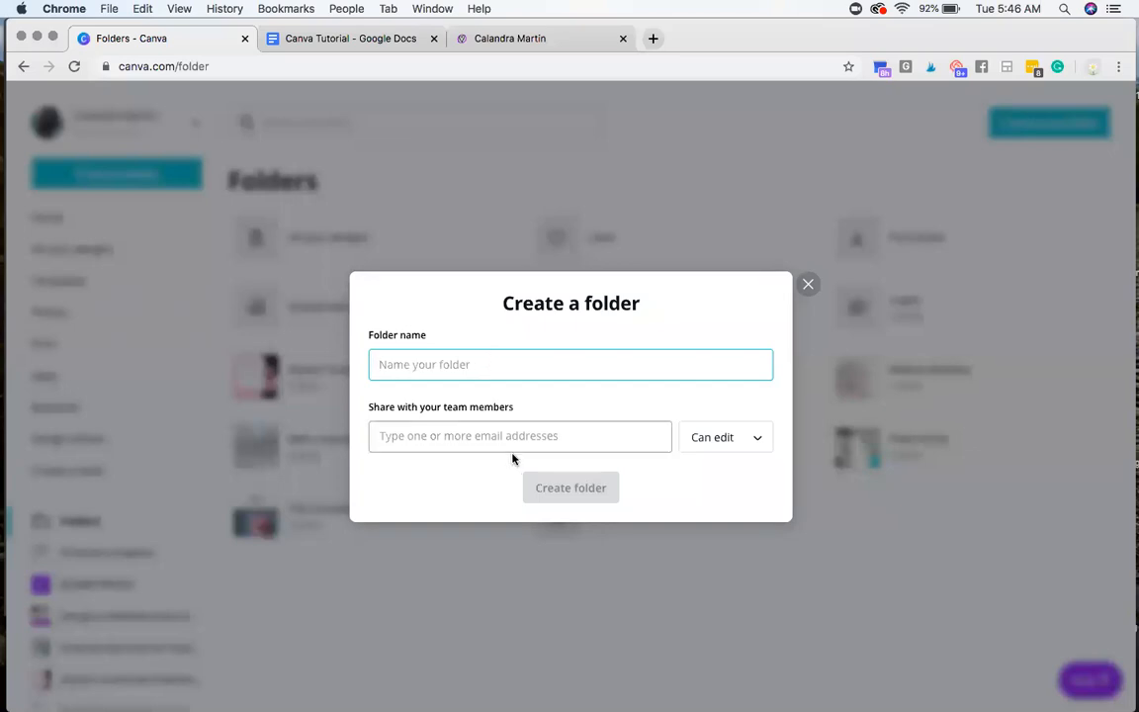
click(539, 436)
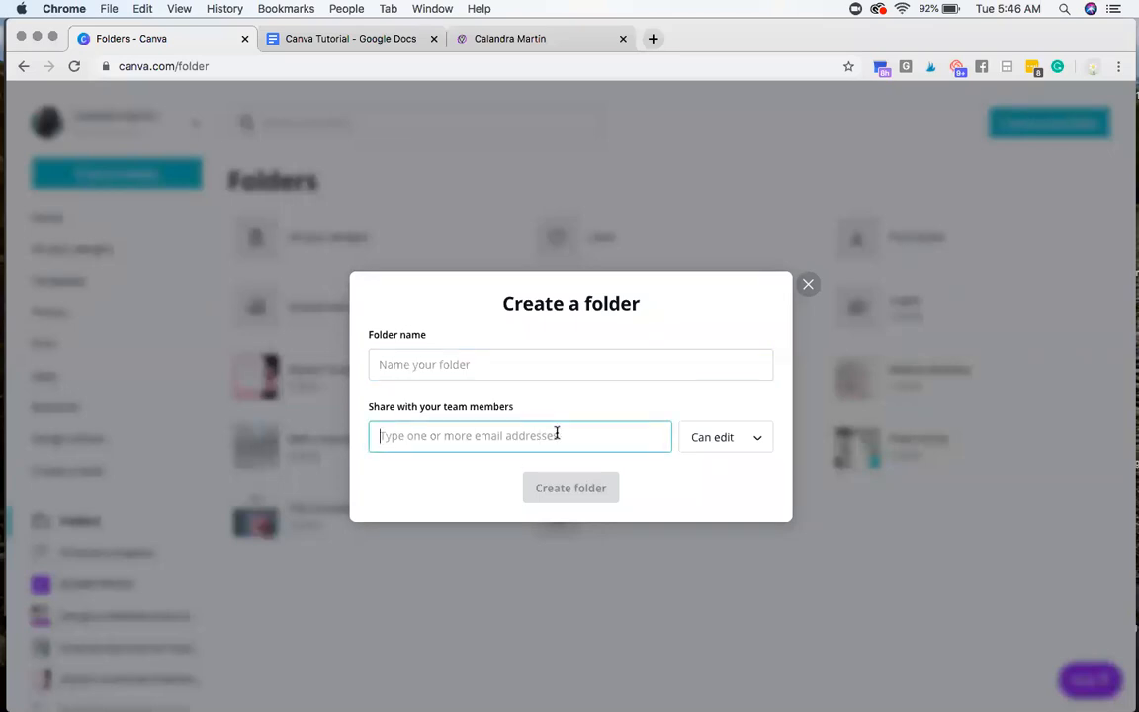
click(808, 284)
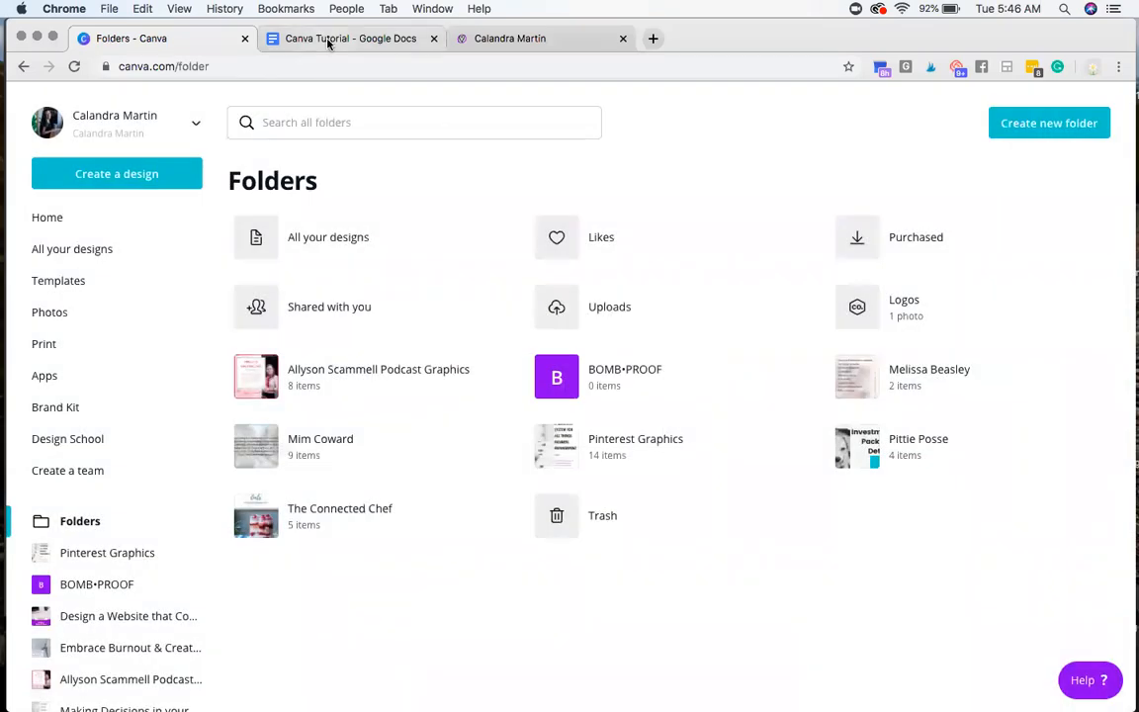
Step: Check step 9 of the outline in Google Docs, and open Design School from the Canva dashboard
click(329, 40)
click(362, 475)
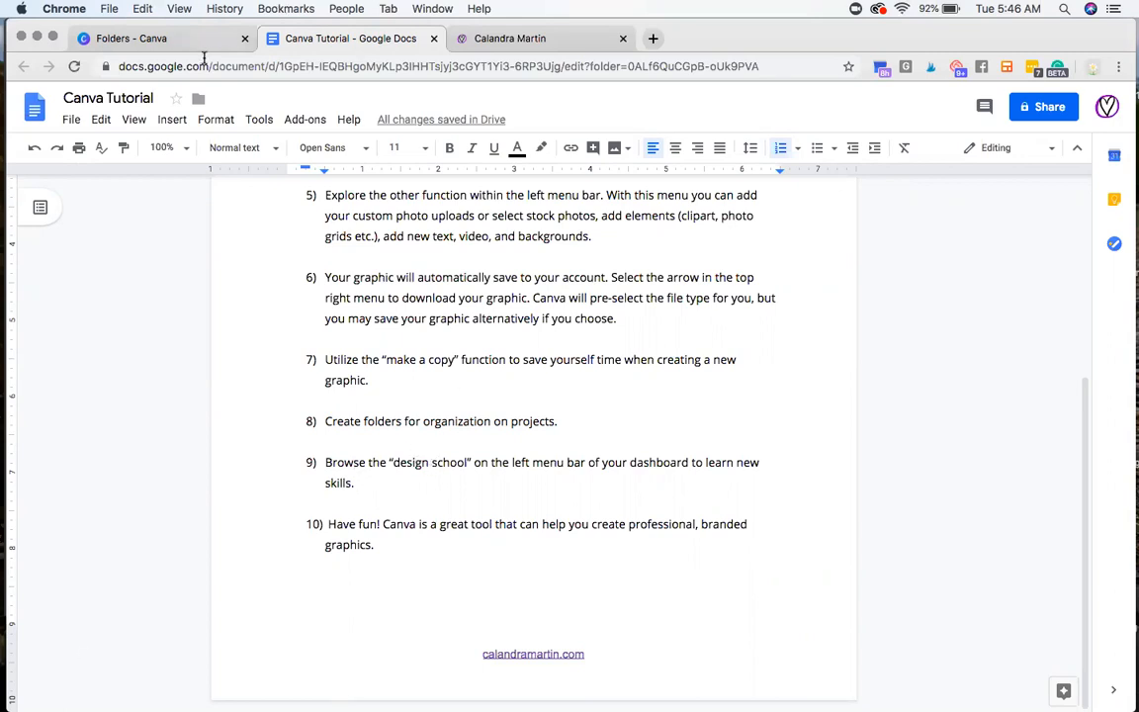
click(171, 39)
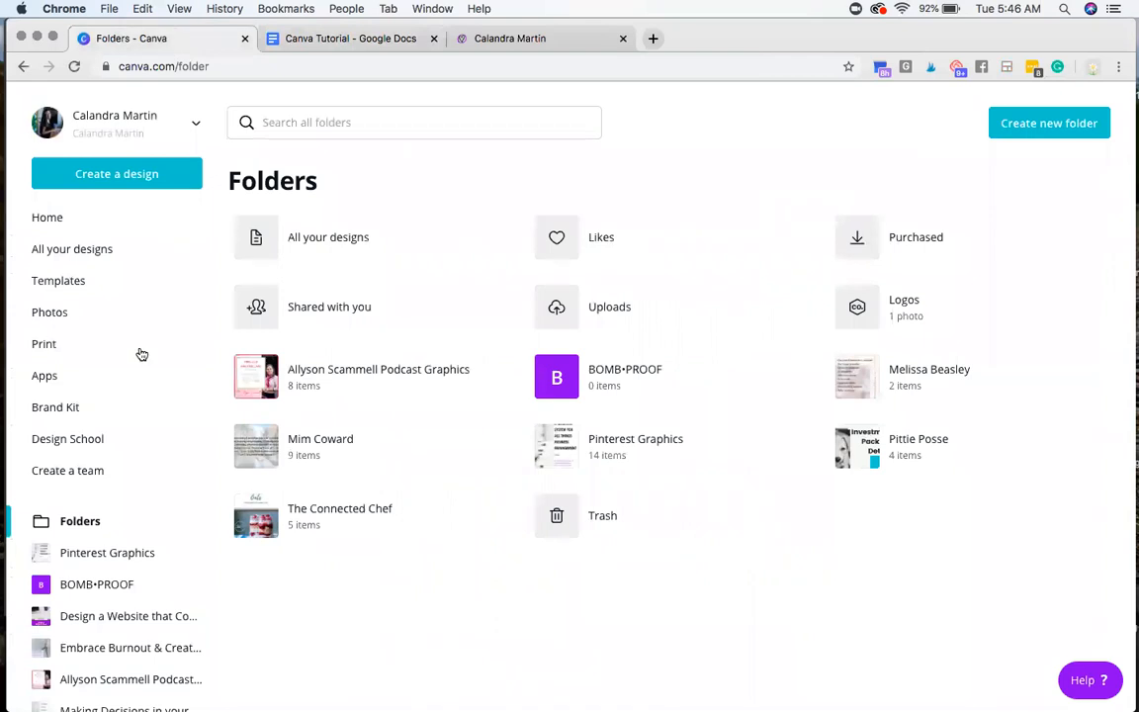
click(97, 446)
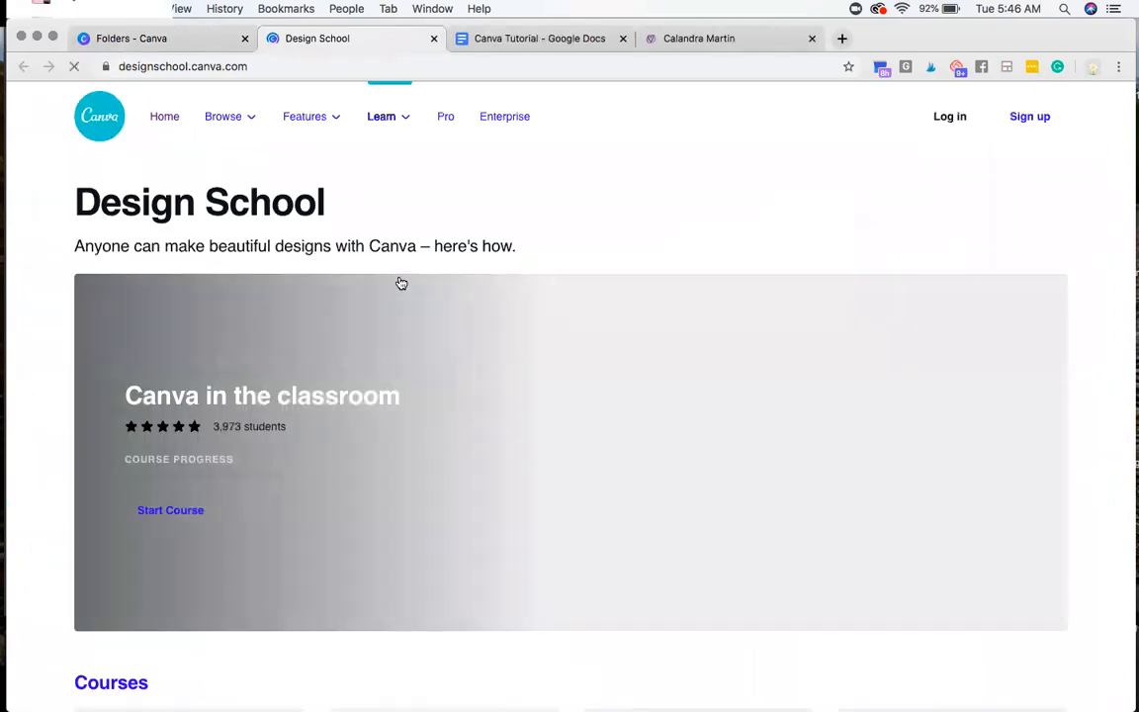
Step: Examine the courses, tutorials, events and resource links on the Design School page, ending back at its heading
scroll(534, 265, down, 5)
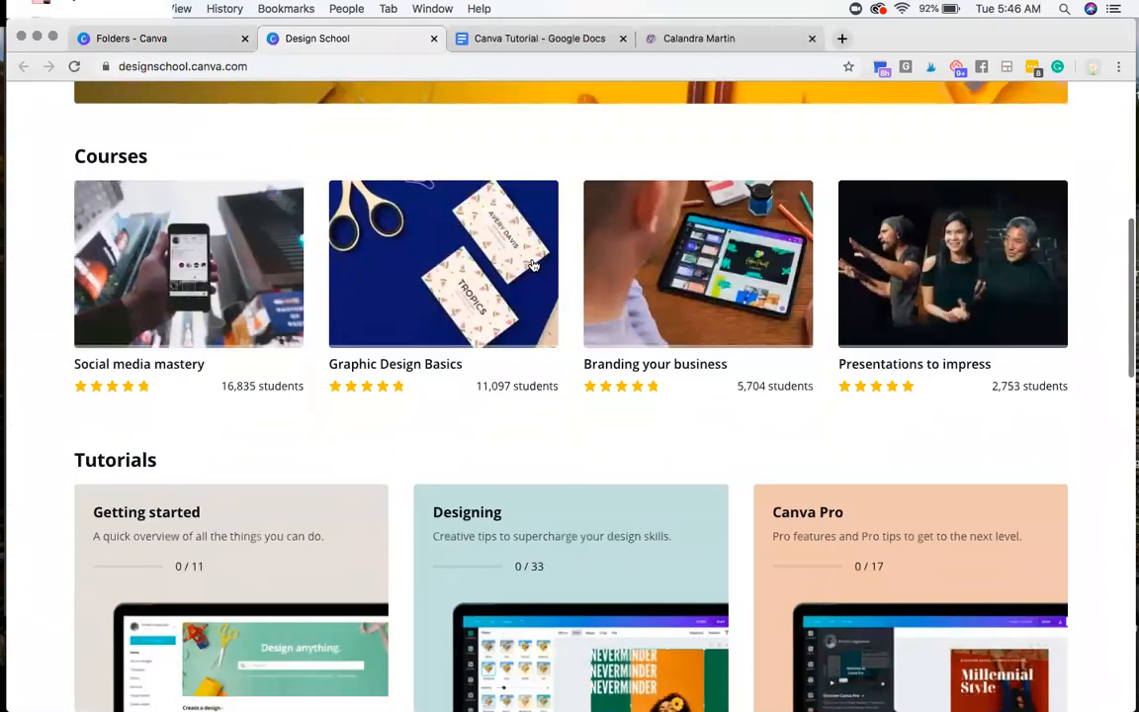
scroll(547, 409, down, 10)
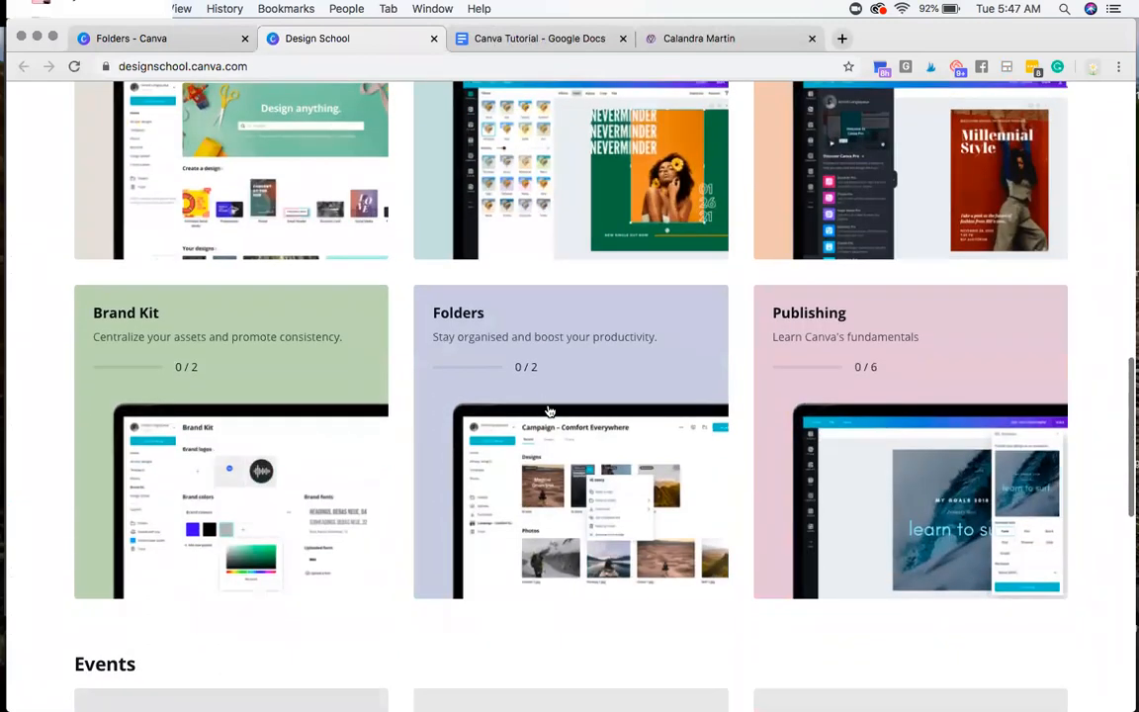
scroll(549, 410, down, 10)
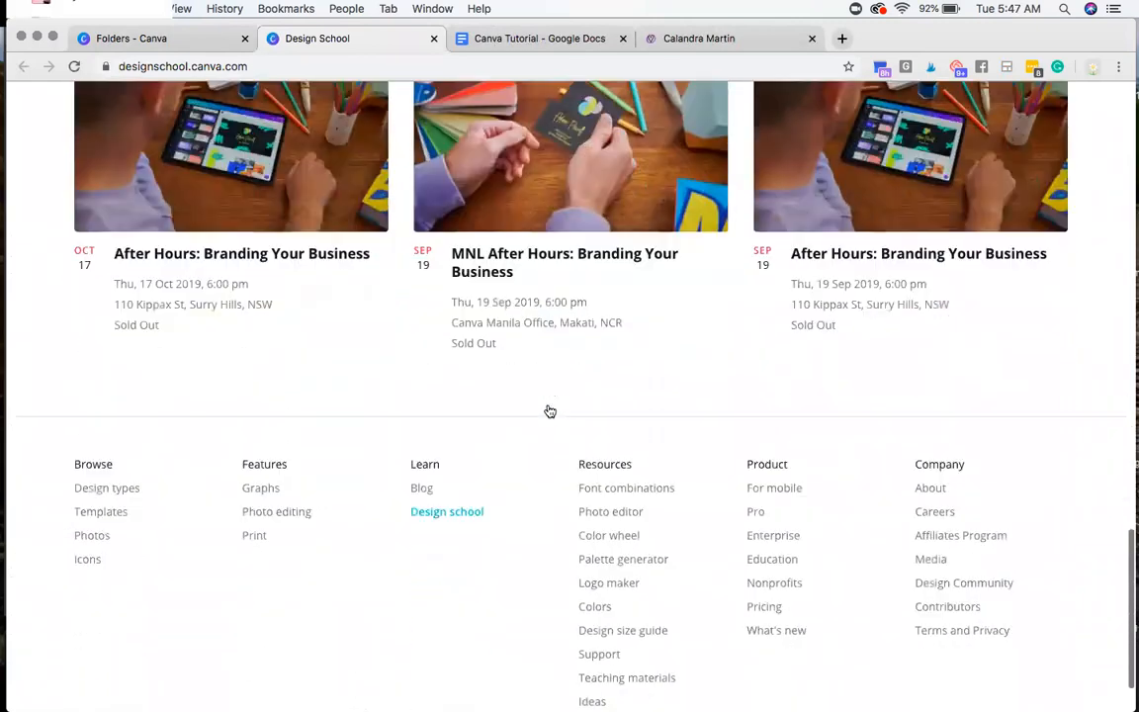
scroll(550, 410, down, 2)
scroll(549, 410, up, 20)
scroll(550, 410, down, 20)
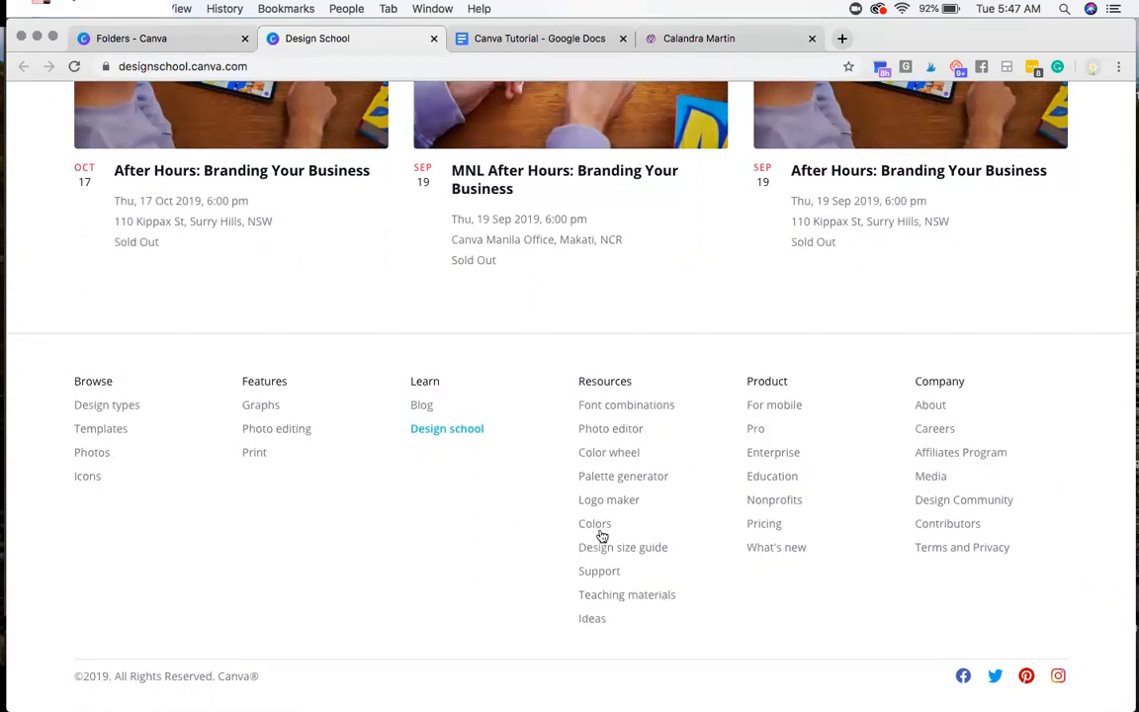
scroll(590, 518, up, 10)
scroll(589, 520, up, 10)
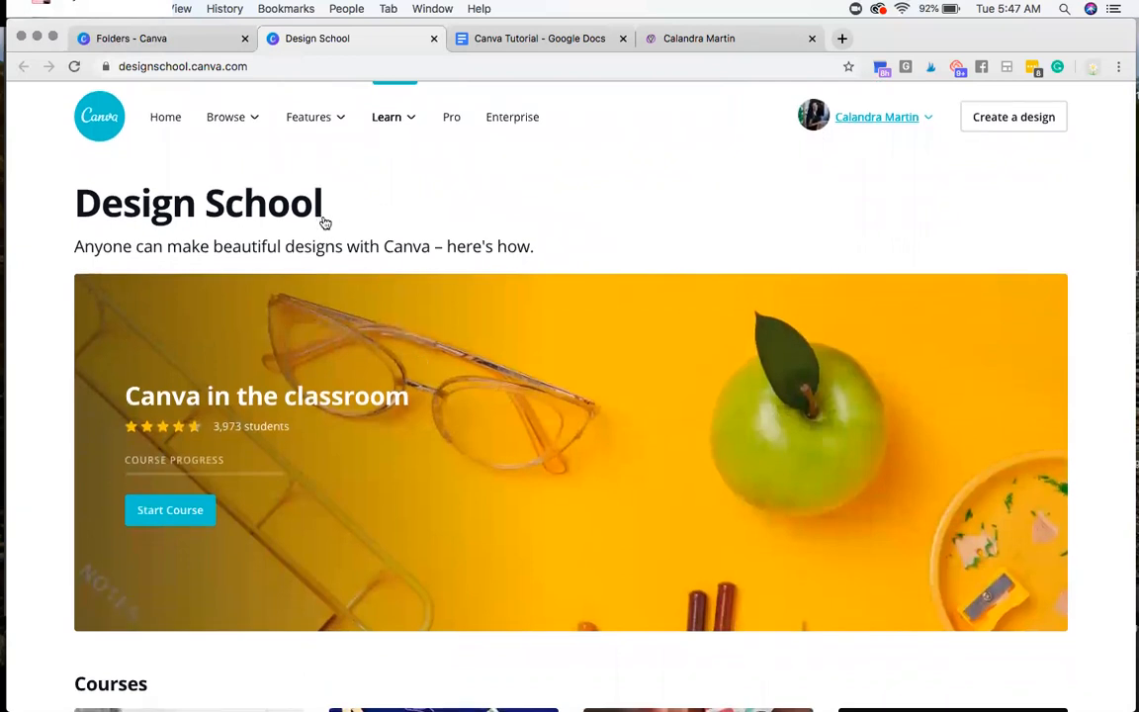
Step: Switch to the tutorial outline in Google Docs, review it from step 10 back to the beginning, and close the Design School page
click(538, 48)
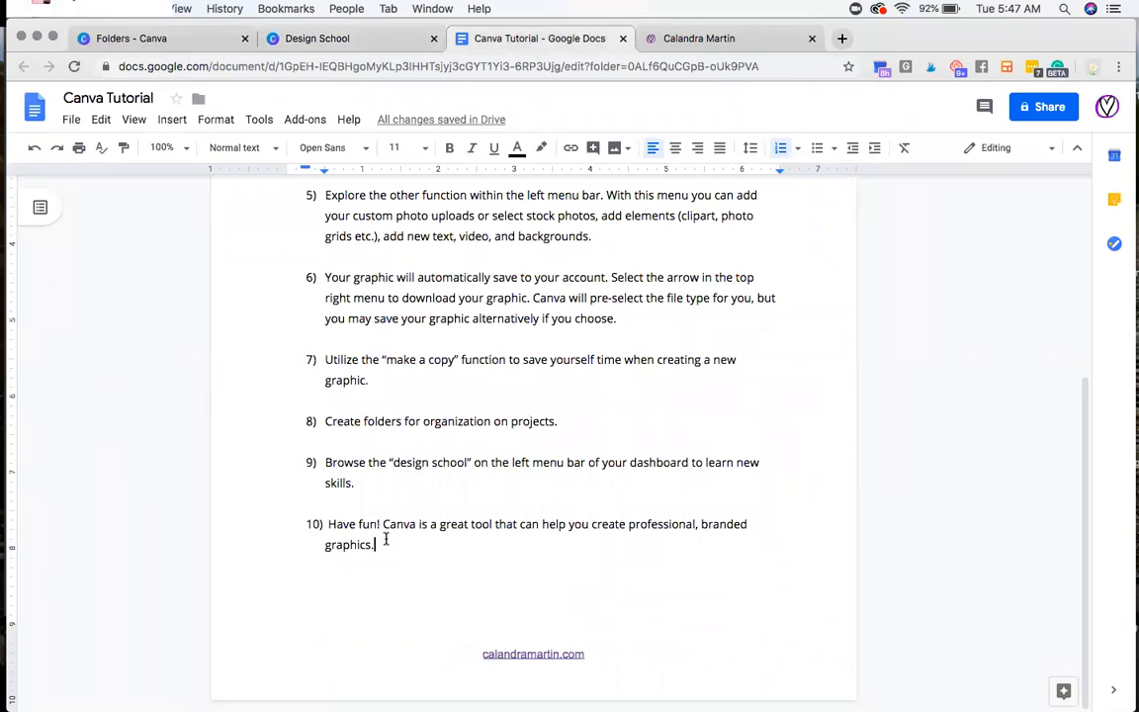
scroll(383, 487, up, 5)
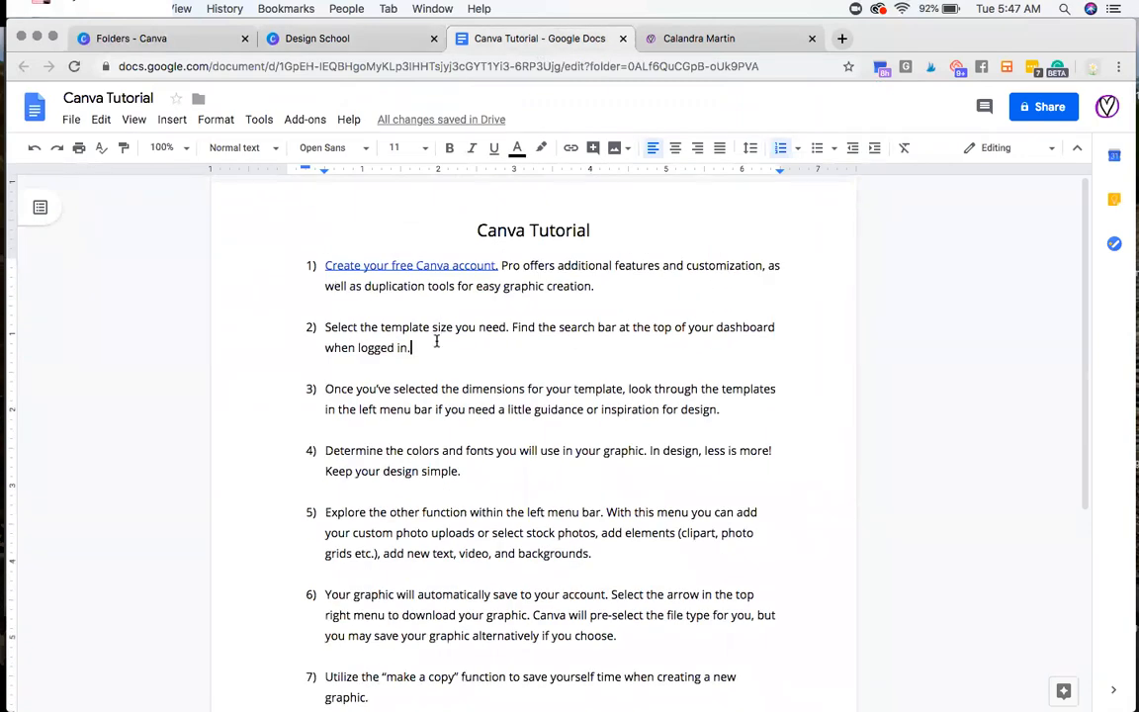
click(425, 44)
click(432, 39)
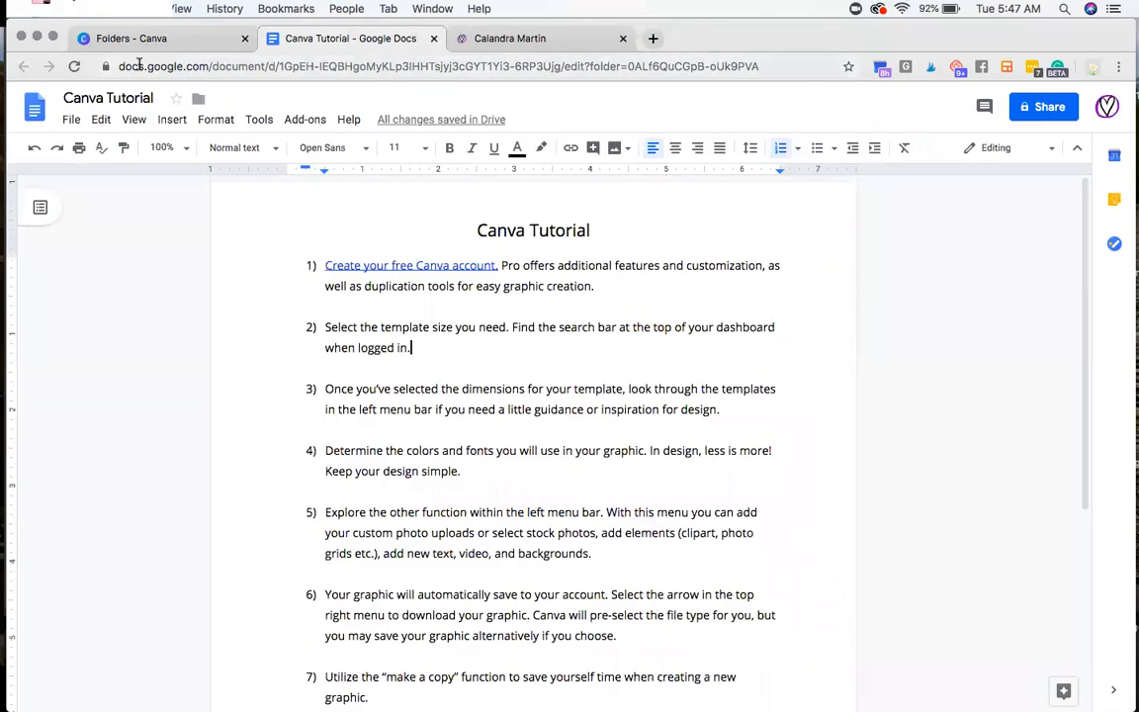
Step: Switch to Canva and return to its home page, showing the Create a design and Your designs sections
click(109, 38)
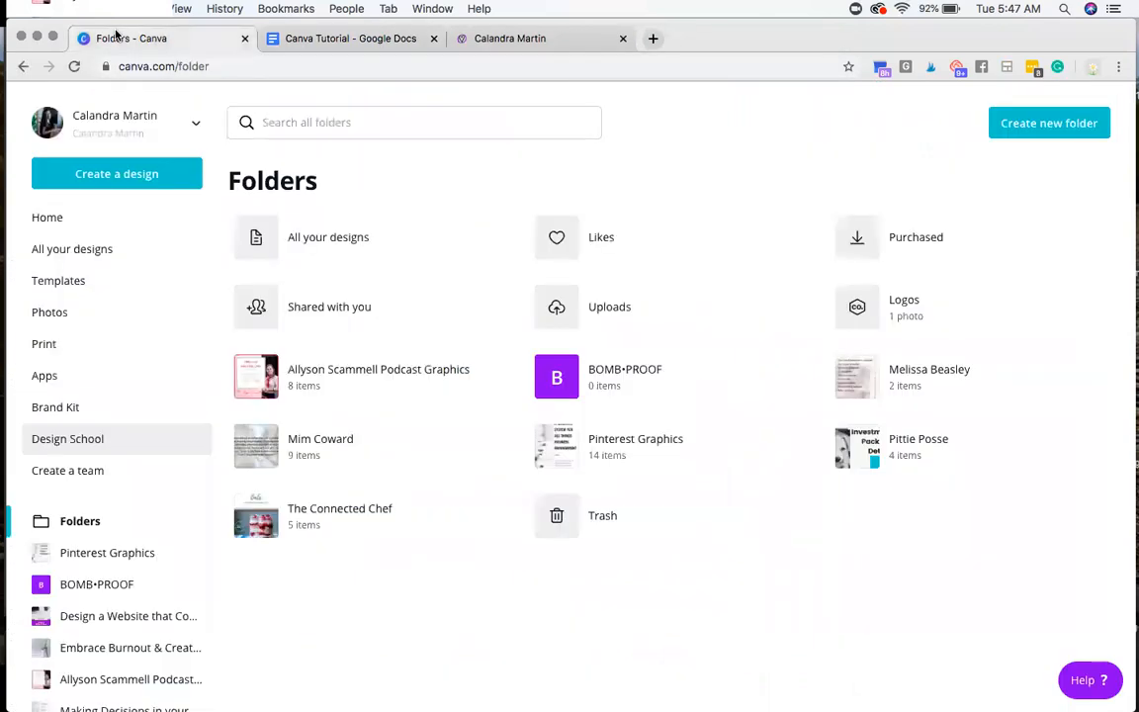
click(60, 217)
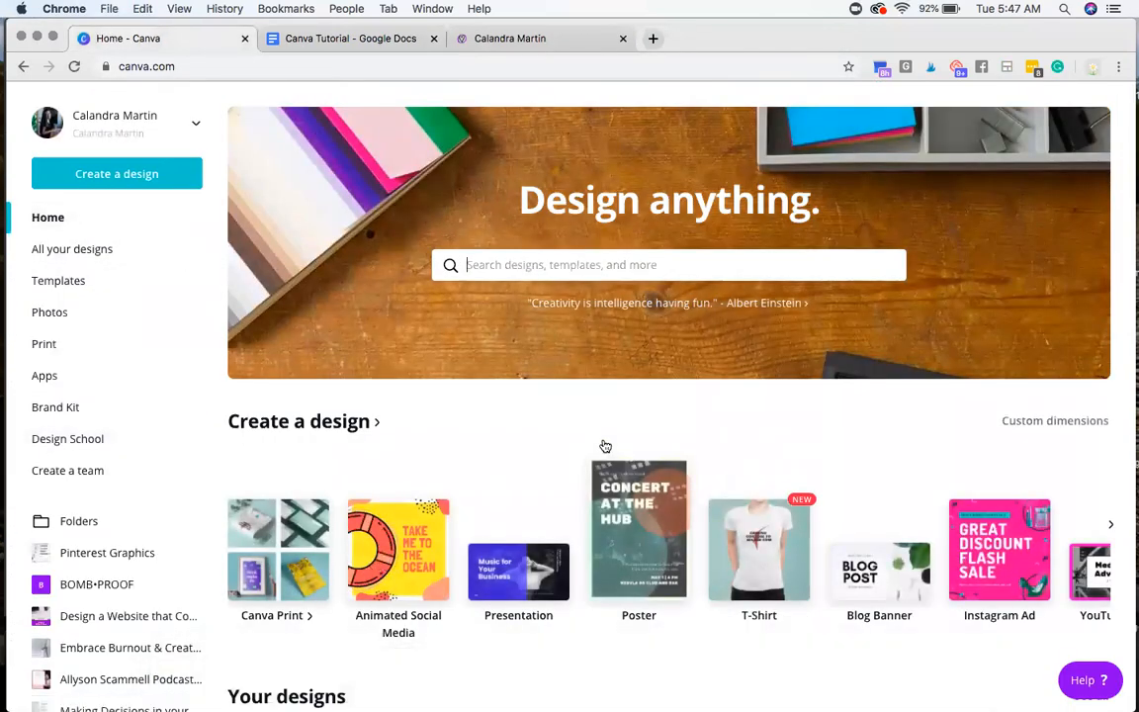
scroll(602, 445, down, 2)
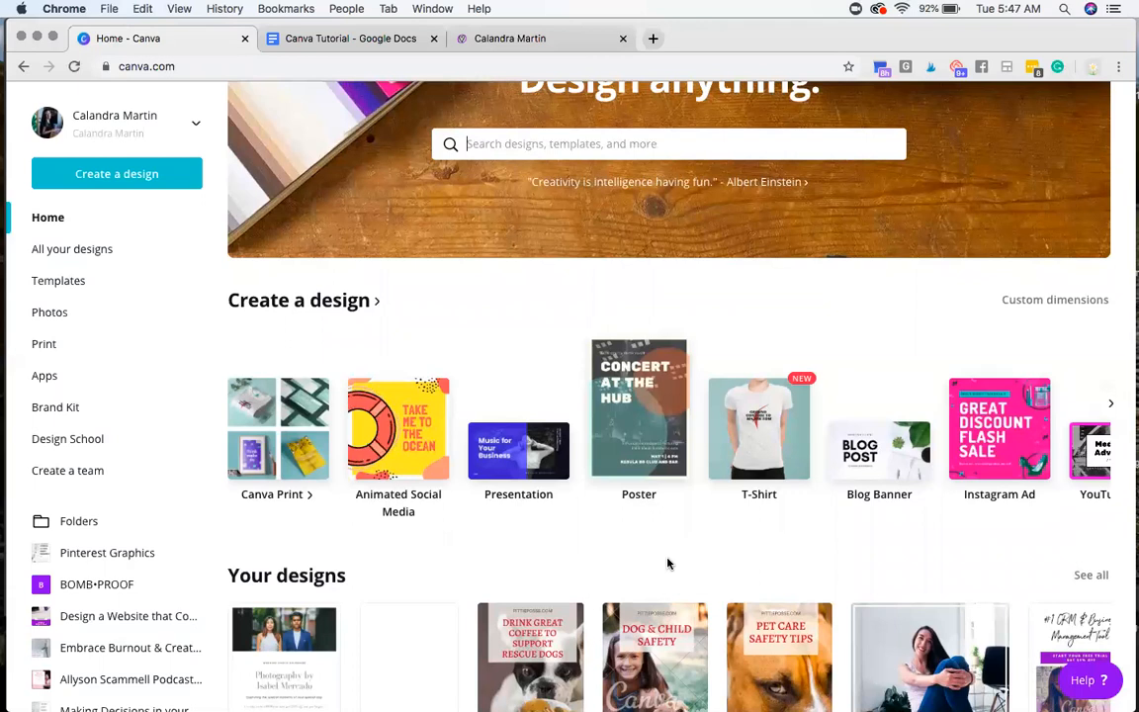
Step: Show the designer's website and its full web address, and return to the tutorial outline in Google Docs
click(537, 40)
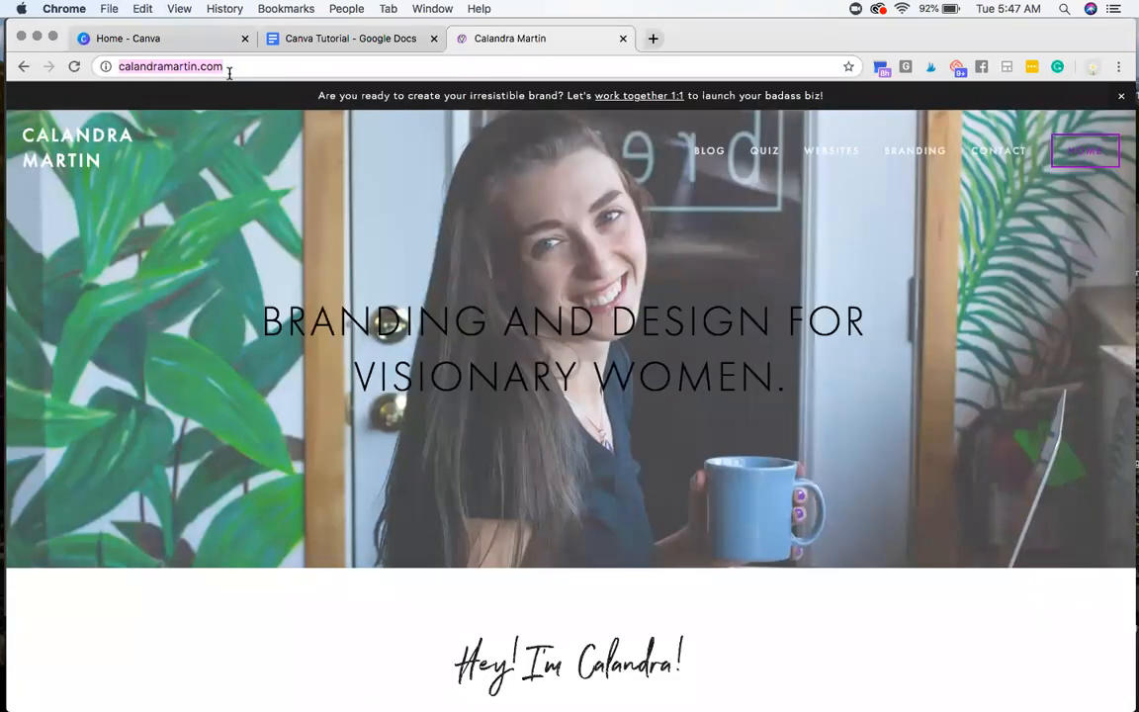
click(294, 66)
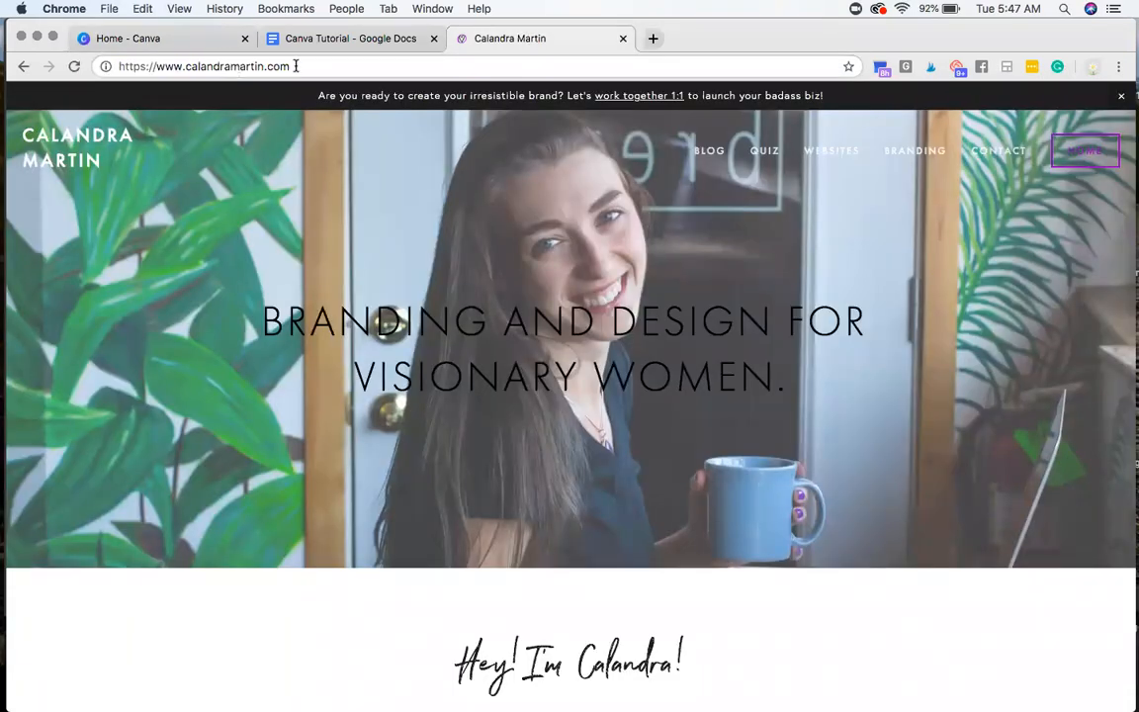
click(344, 40)
Step: Switch to the Canva home page and start a new Animated Social Media design
click(223, 38)
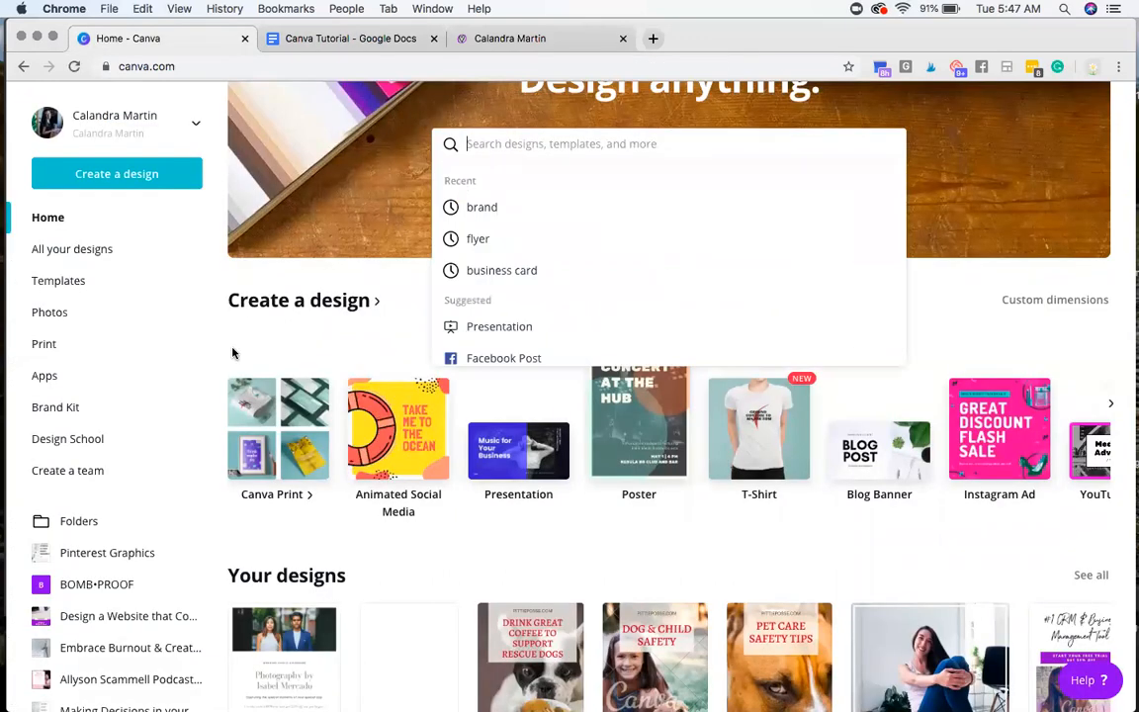
click(358, 415)
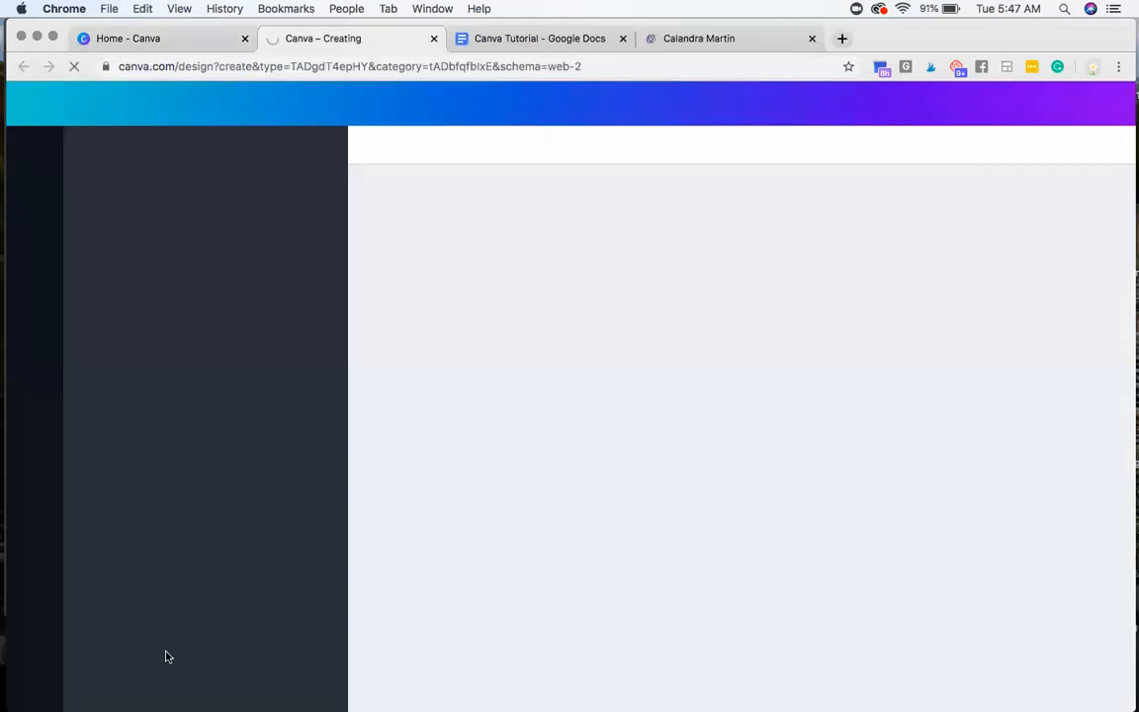